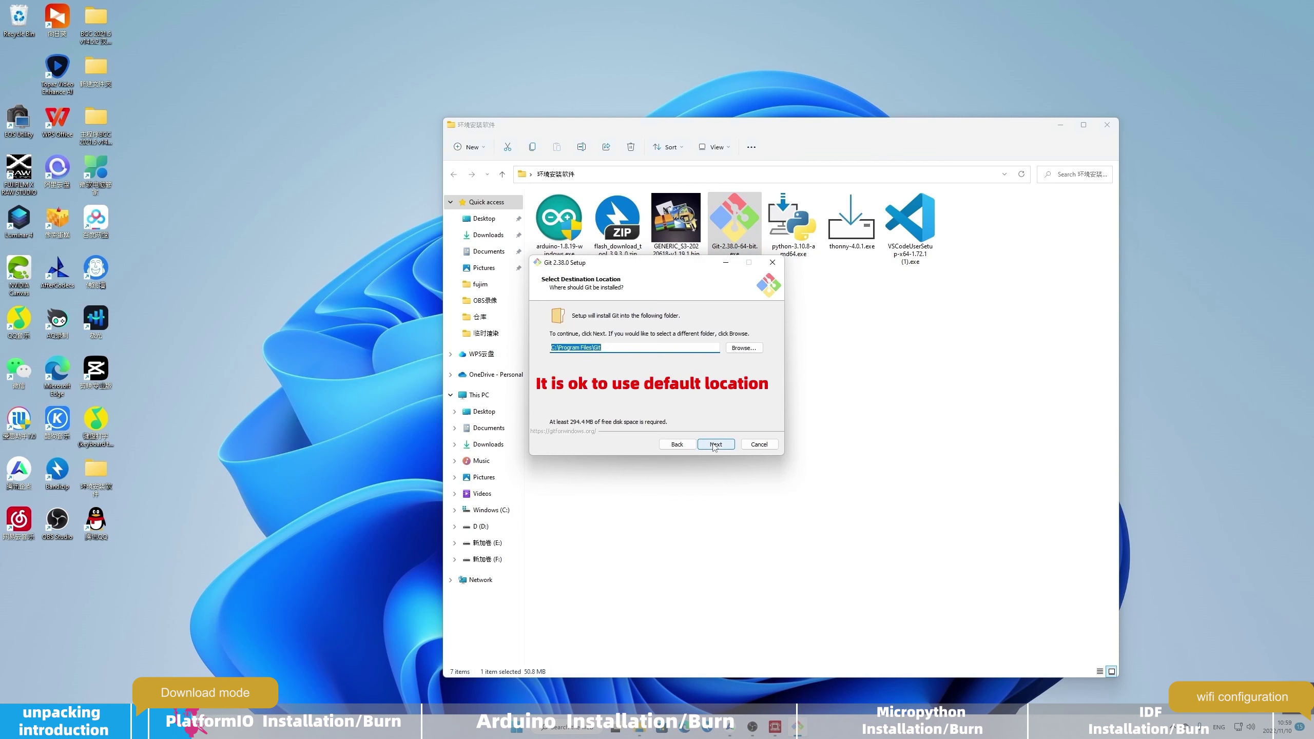
Set the Git installation folder to F:\软件\Git and confirm the destination
left_click(745, 349)
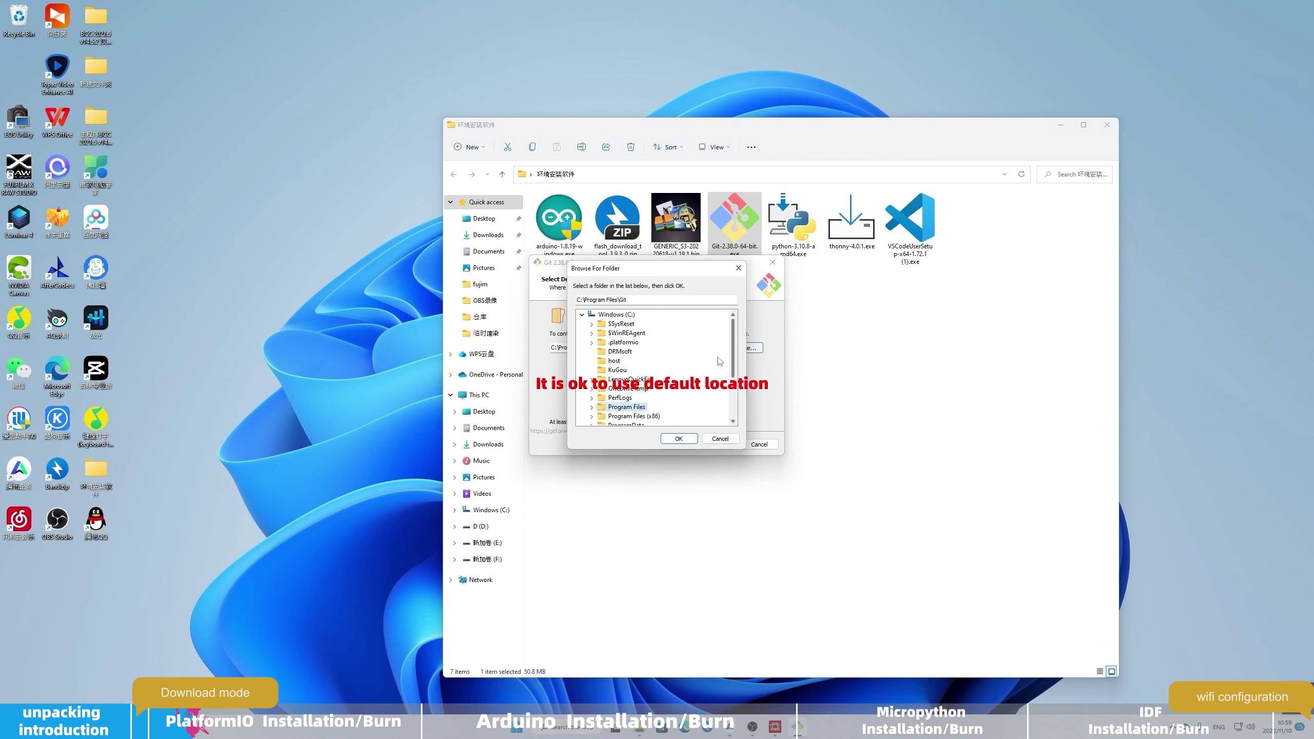
left_click(582, 314)
left_click(582, 342)
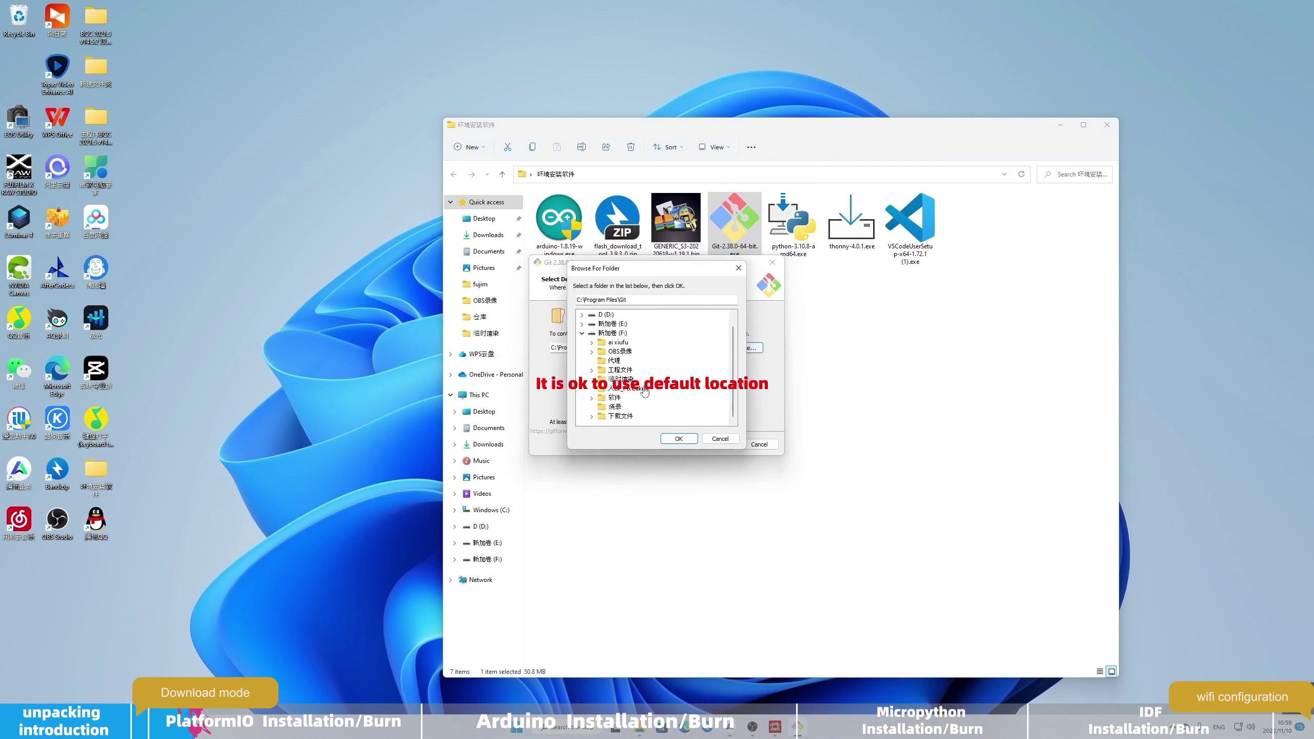
left_click(615, 398)
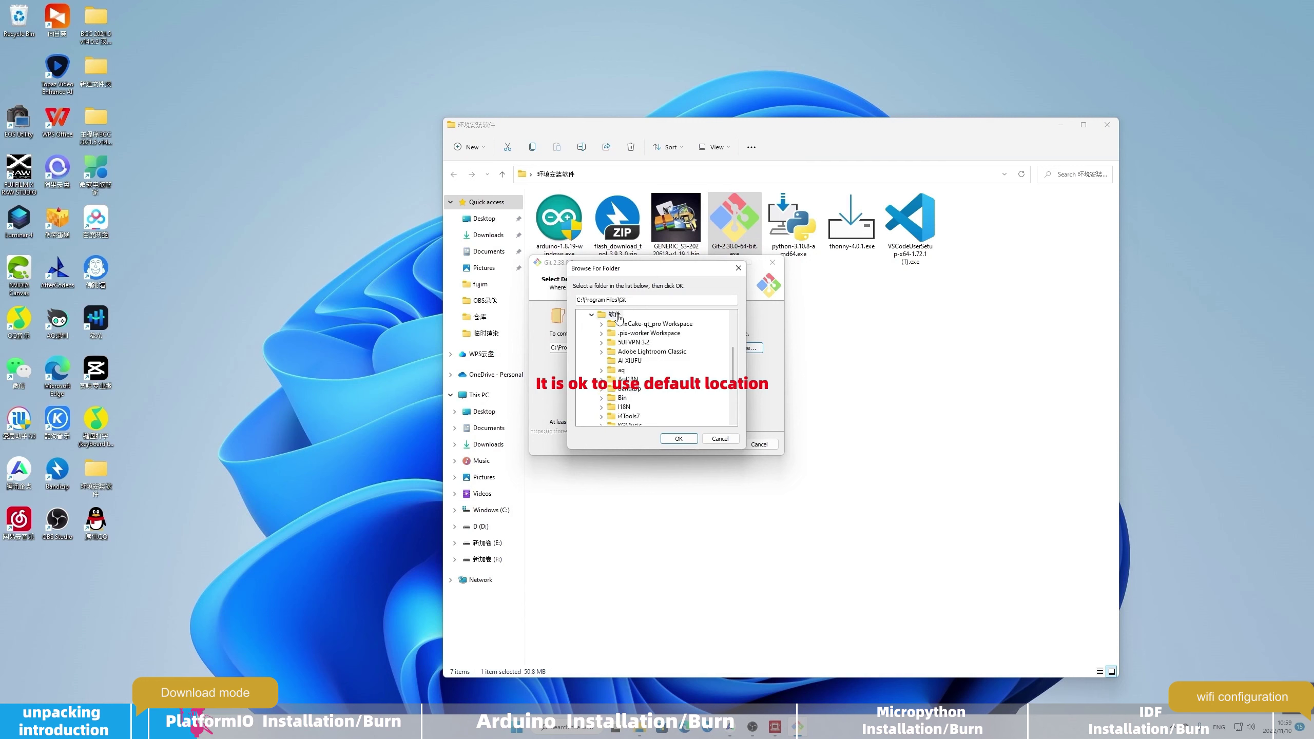
left_click(678, 438)
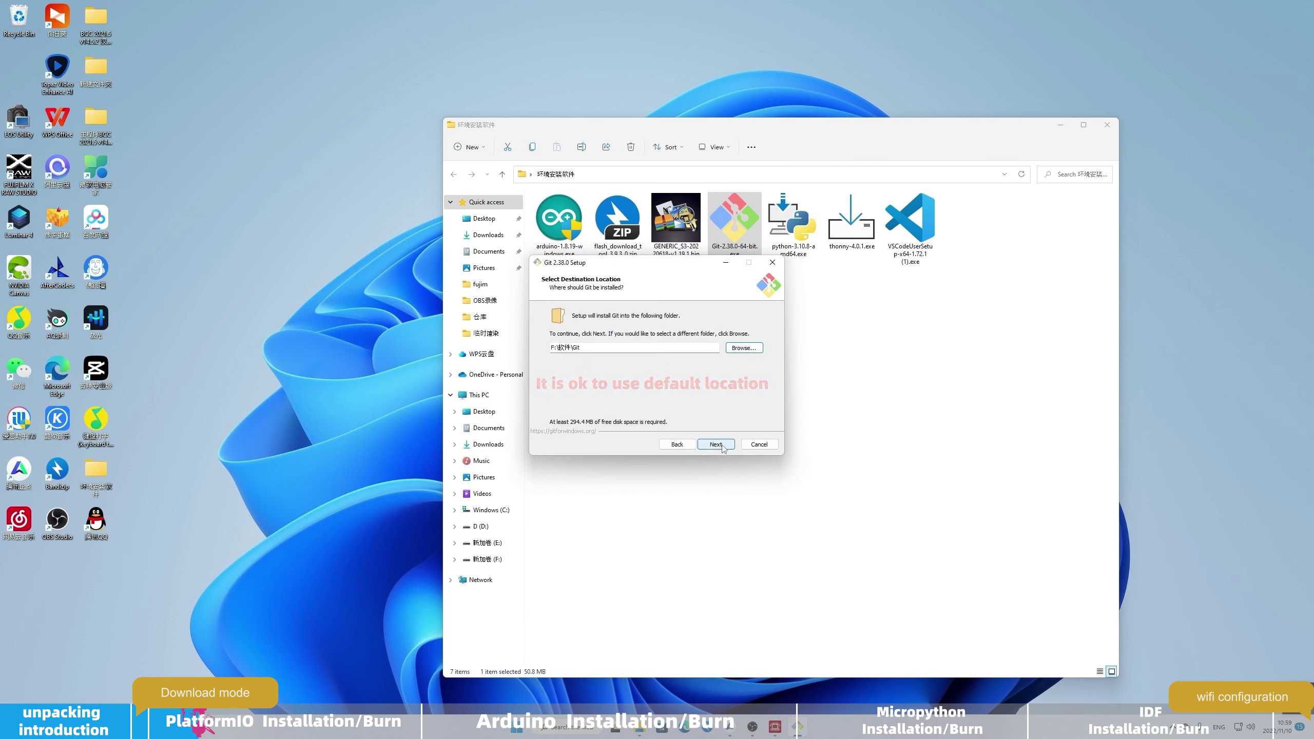
left_click(717, 444)
Accept the default Git components, Start Menu folder and configuration options, leave the experimental features off, and start the Git installation
left_click(714, 445)
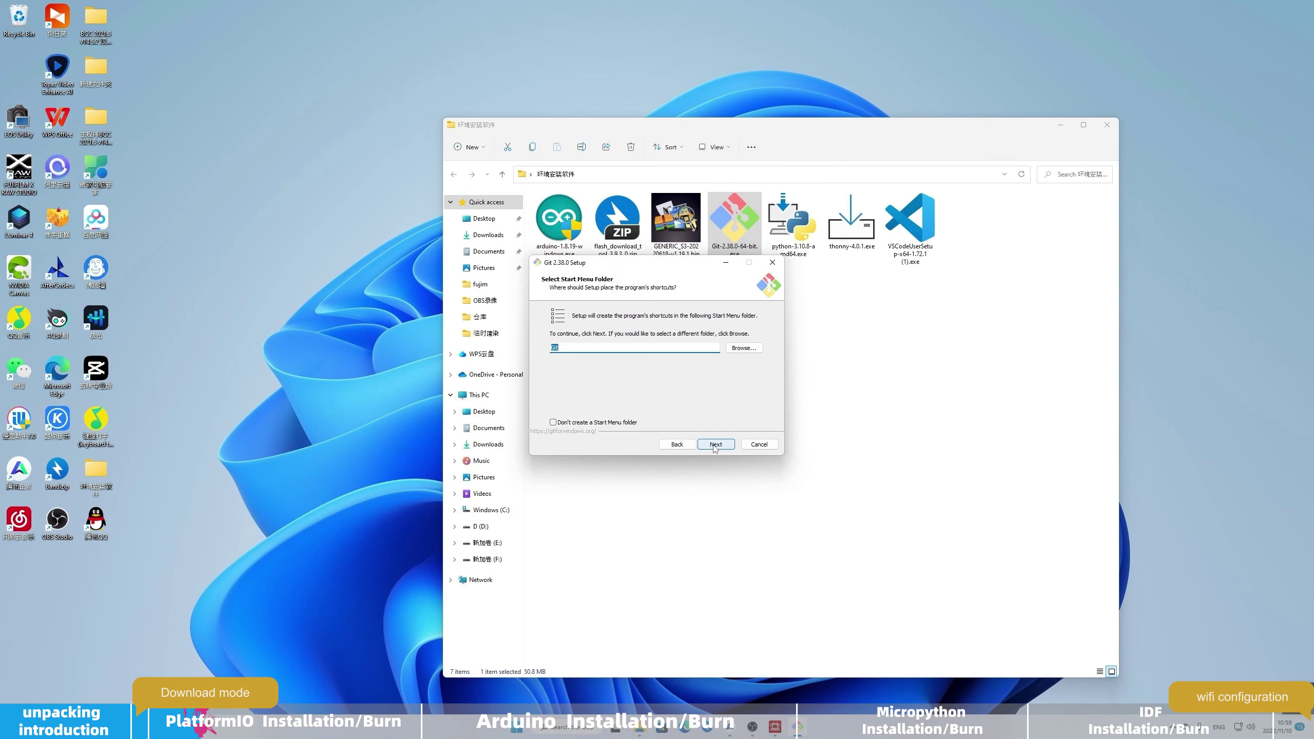
left_click(684, 446)
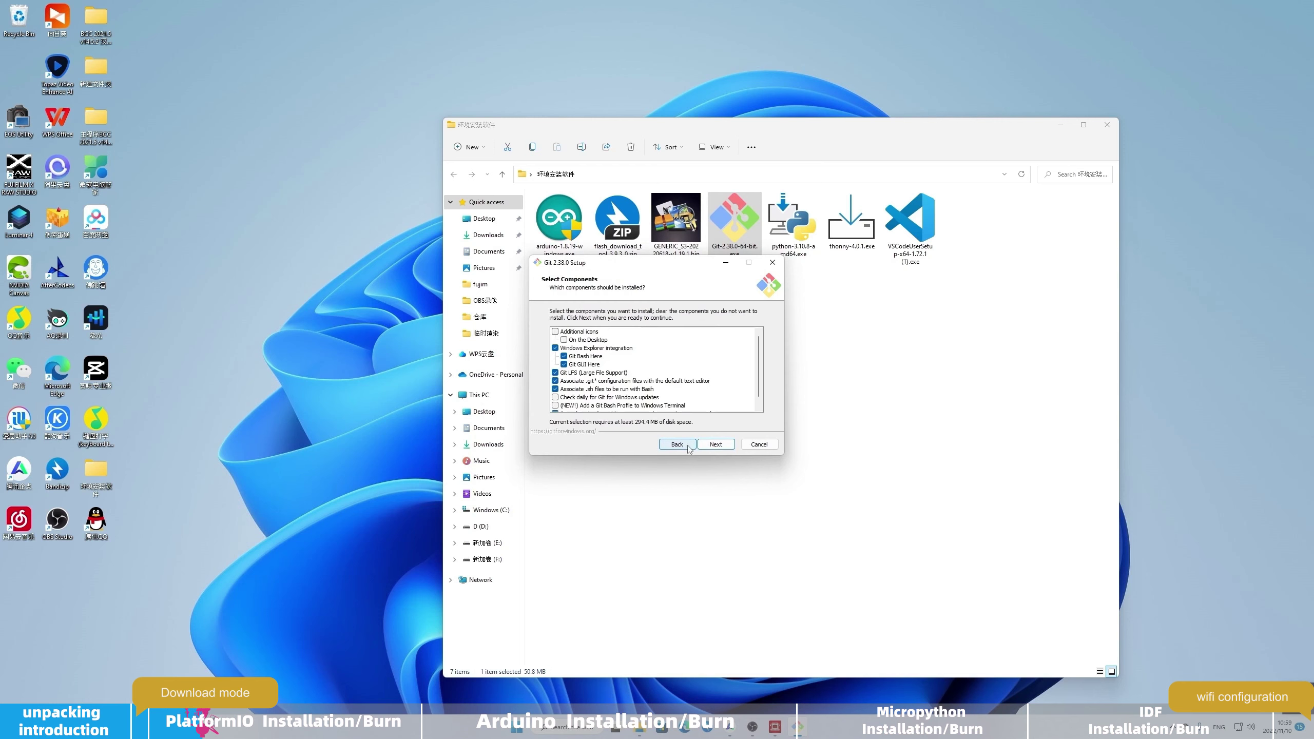
left_click(707, 447)
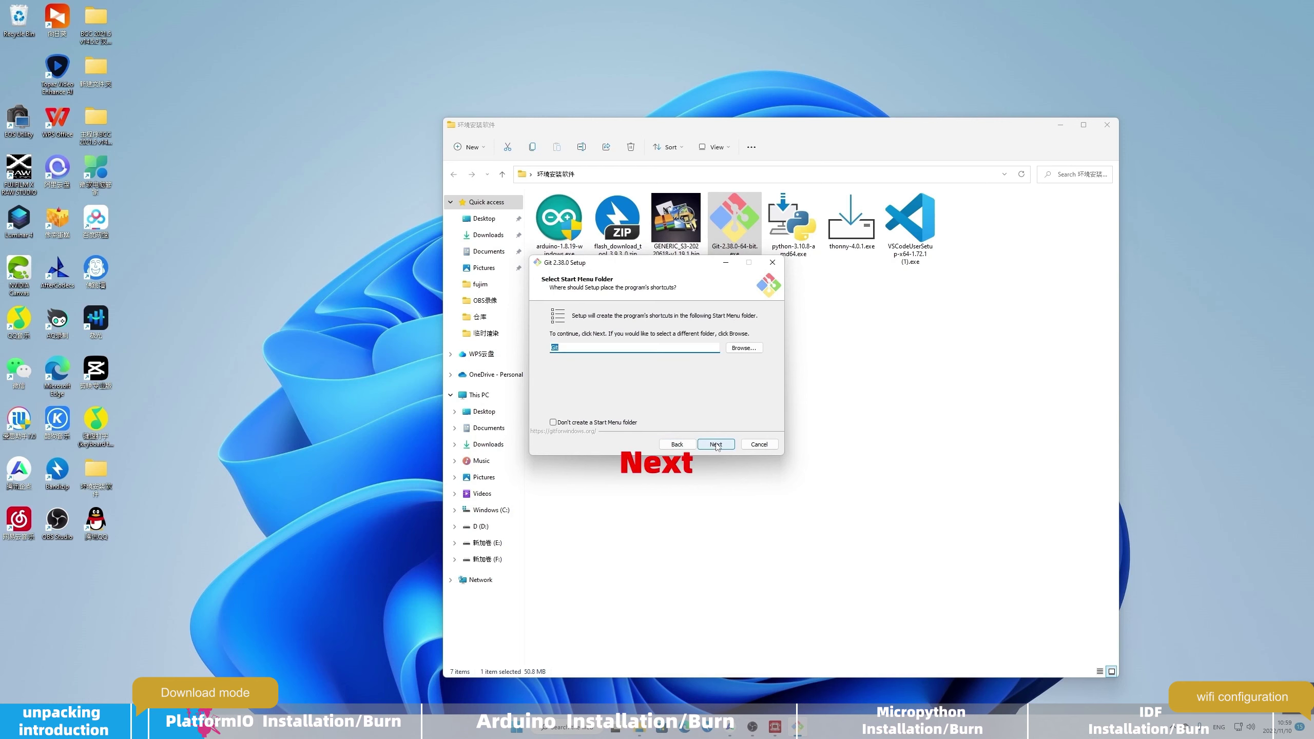
left_click(715, 445)
left_click(716, 446)
left_click(716, 445)
left_click(716, 445)
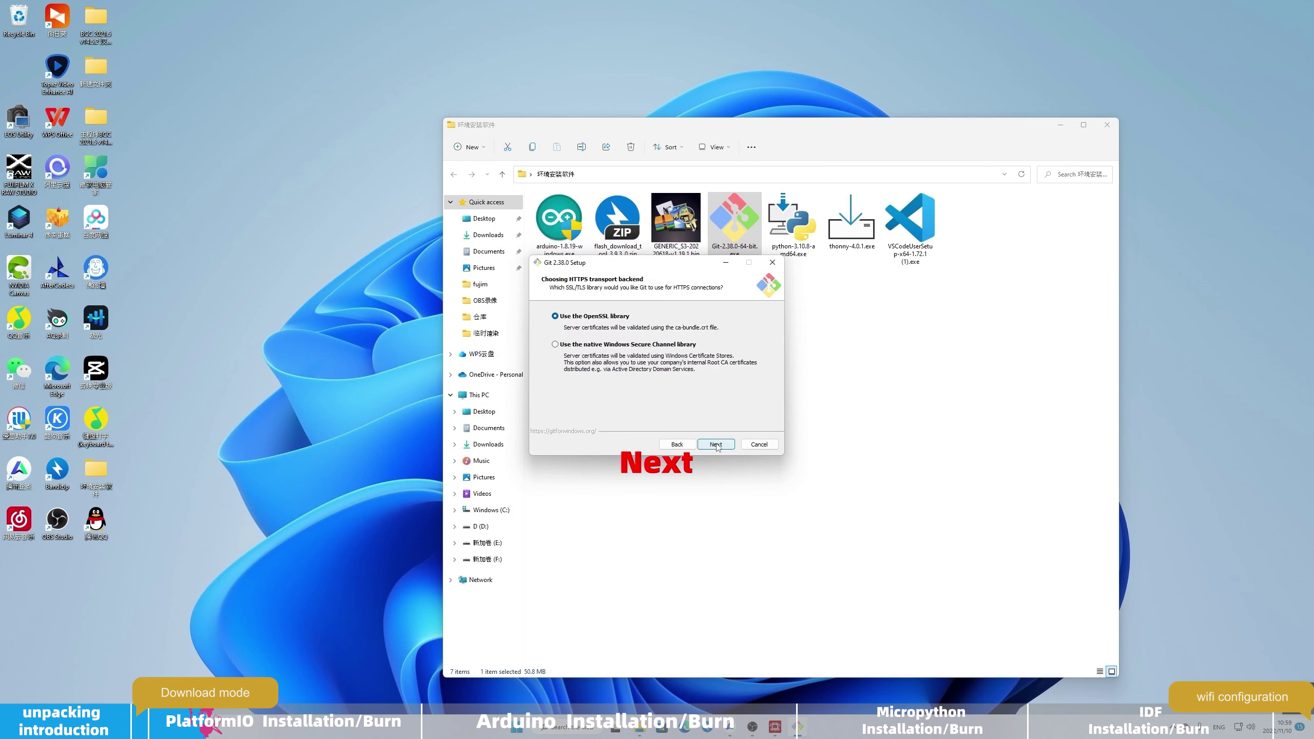
left_click(716, 445)
left_click(716, 445)
left_click(716, 445)
left_click(716, 445)
left_click(716, 444)
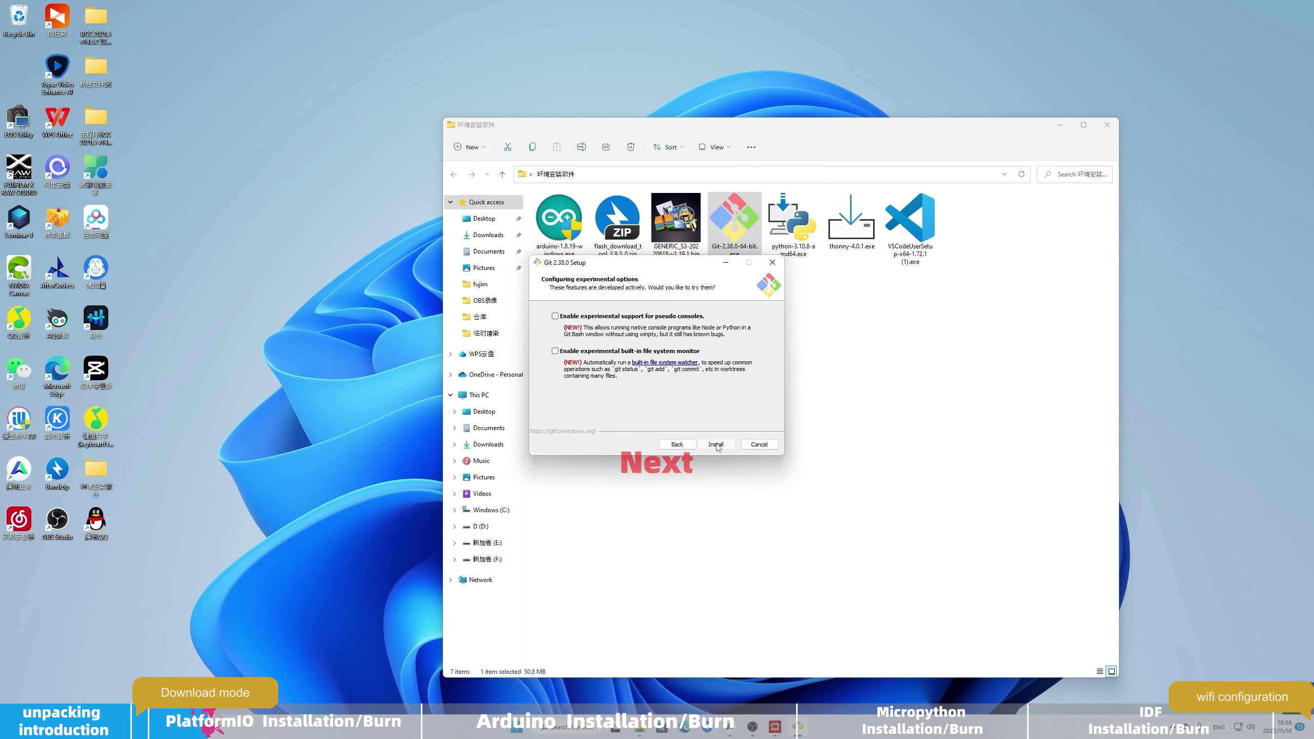
left_click(716, 445)
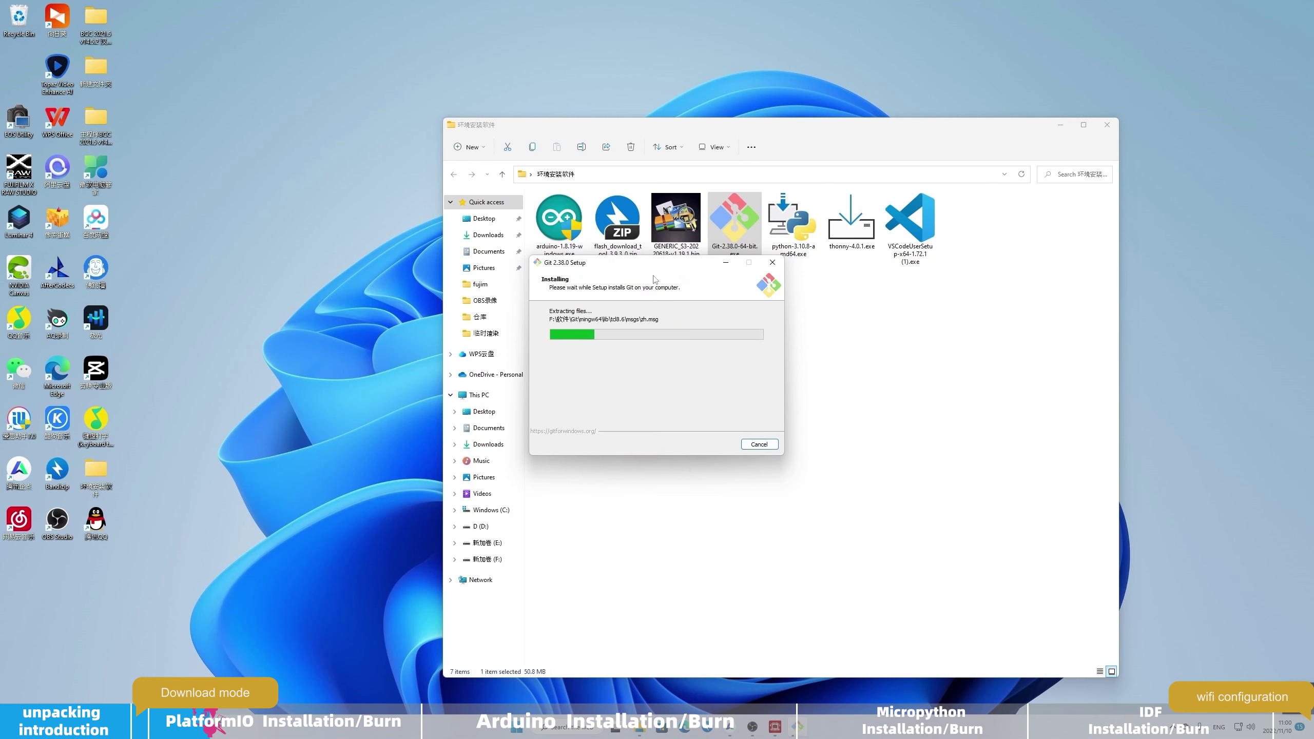
Run the Python 3.10.8 installer, enable adding python.exe to PATH, and start the default installation
left_click_drag(647, 262, 430, 292)
double_click(792, 220)
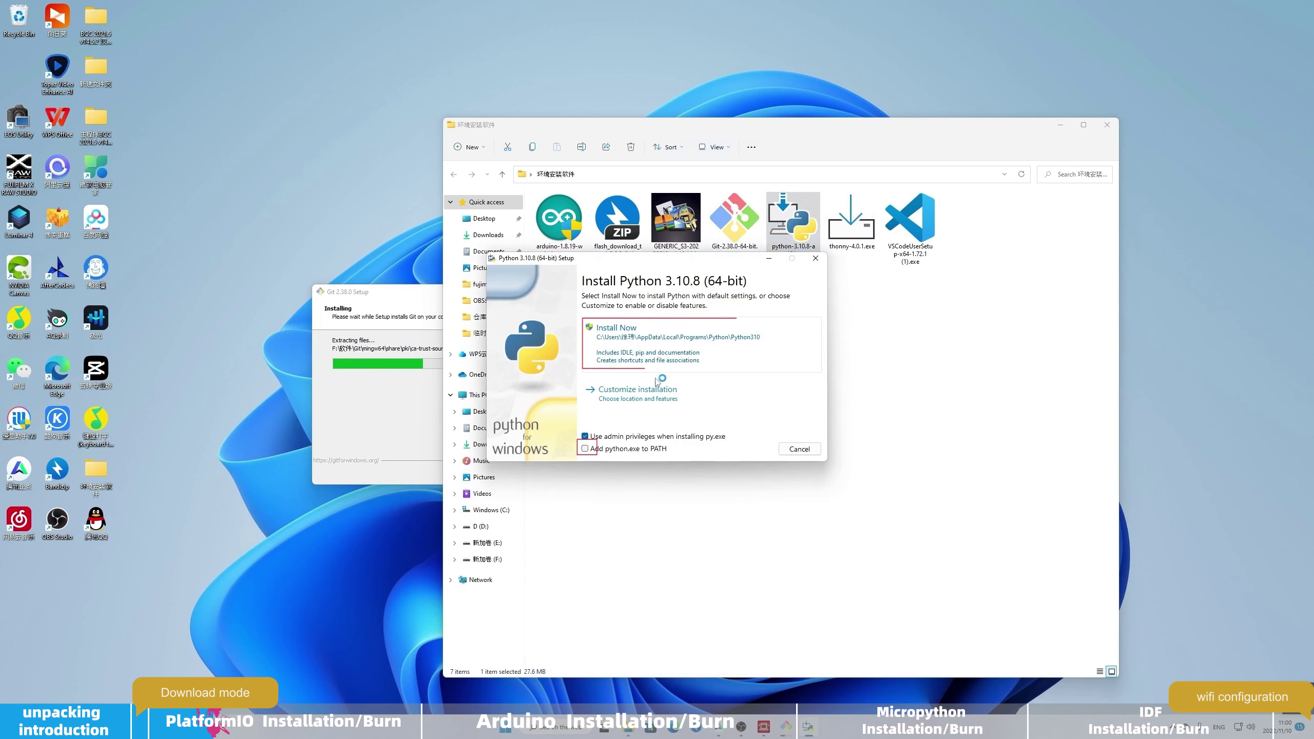
left_click(594, 448)
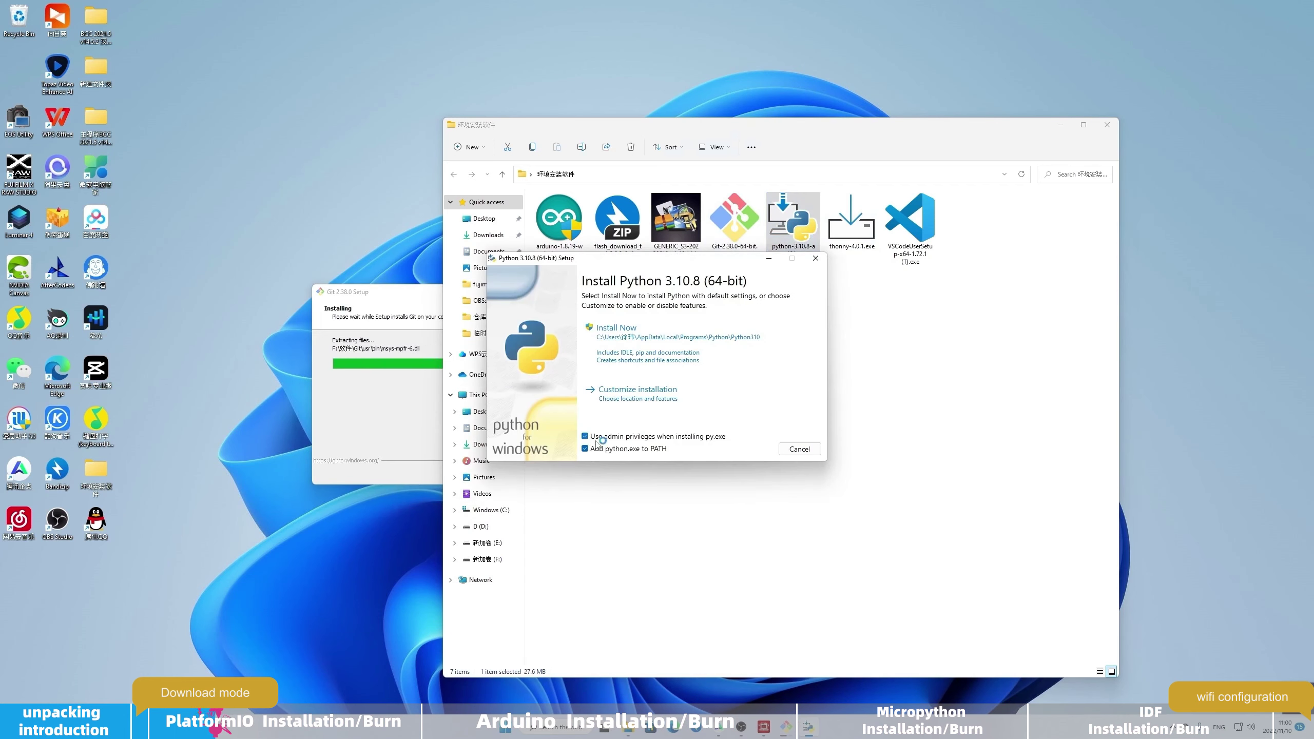
left_click(667, 342)
left_click_drag(648, 268, 348, 81)
Run the Visual Studio Code installer and accept its license agreement
double_click(910, 223)
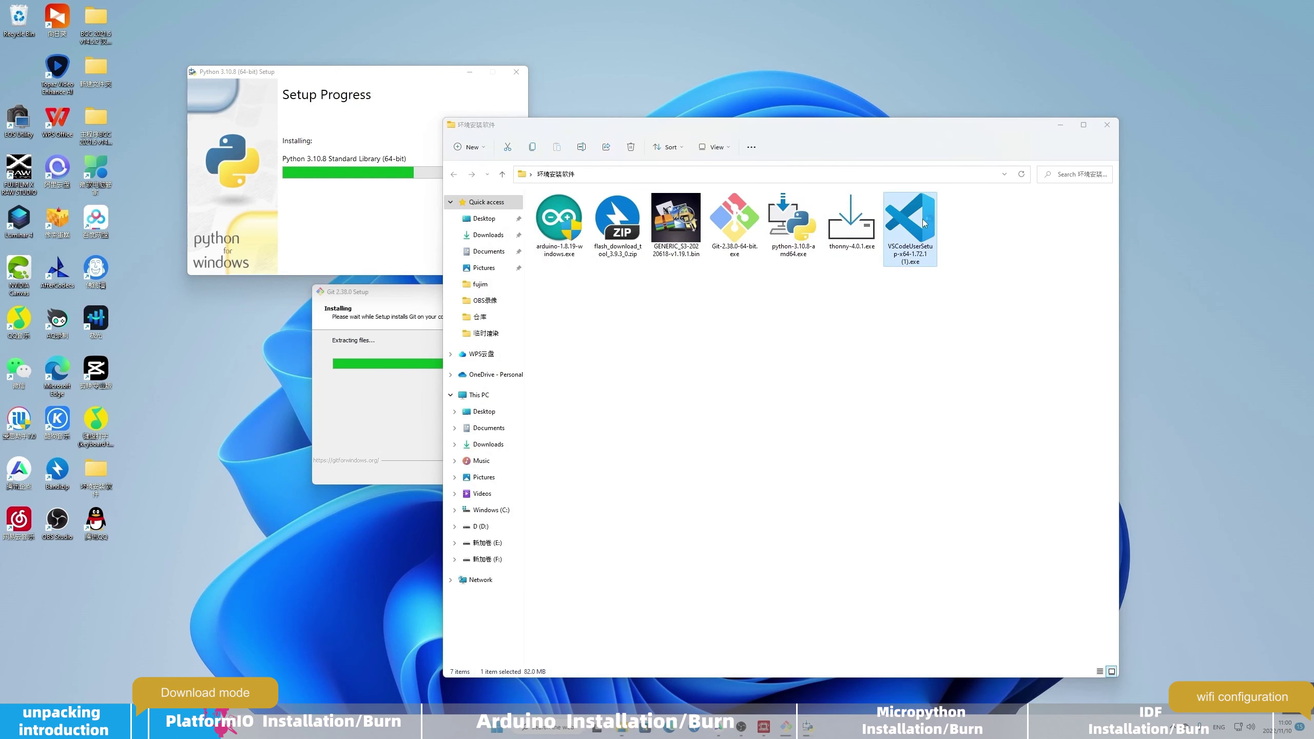
left_click(562, 432)
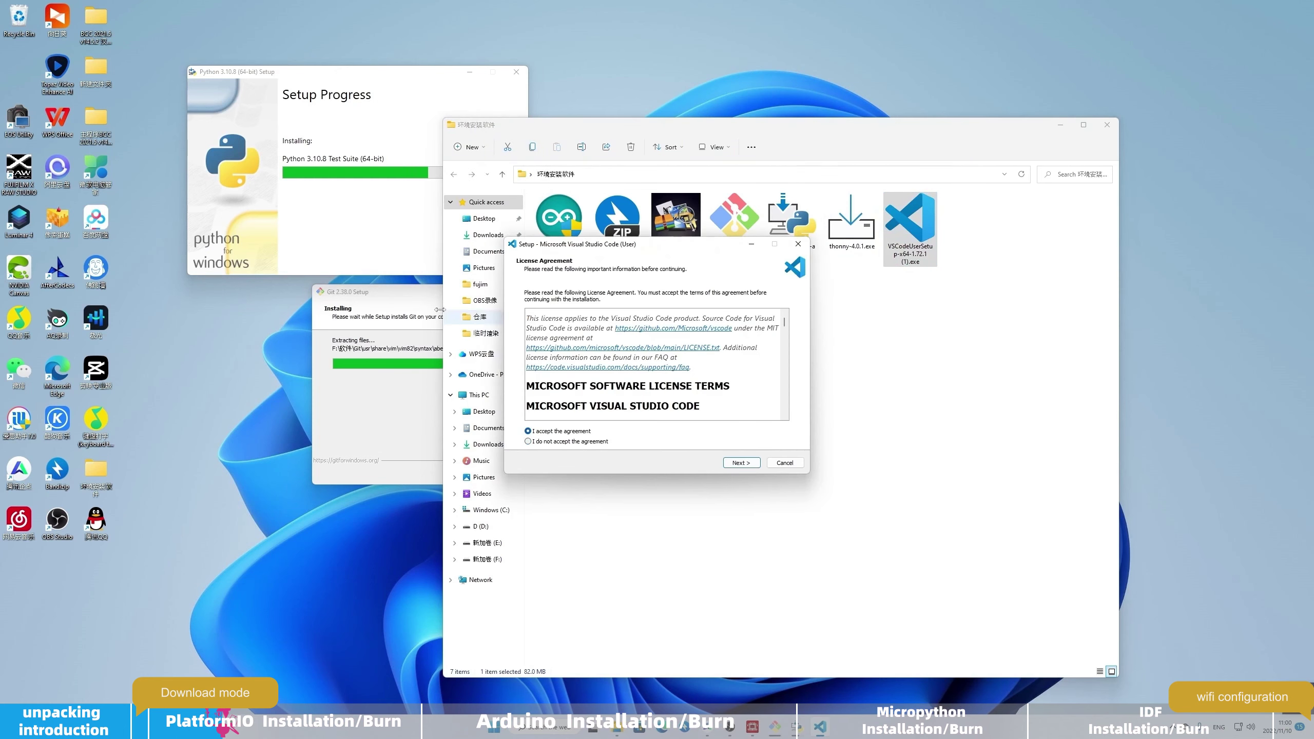
left_click_drag(416, 292, 285, 292)
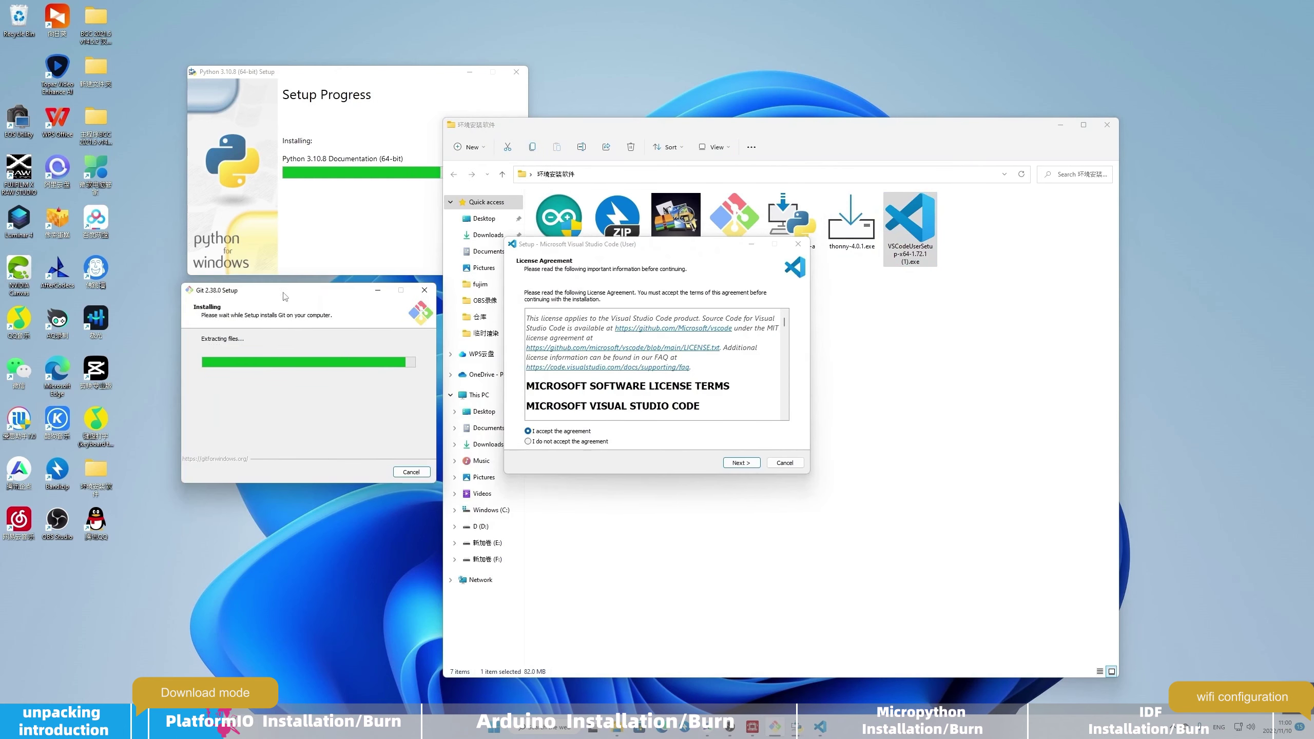
left_click(741, 462)
Set the Visual Studio Code installation folder to F:\软件\Microsoft VS Code and confirm the destination
left_click(769, 329)
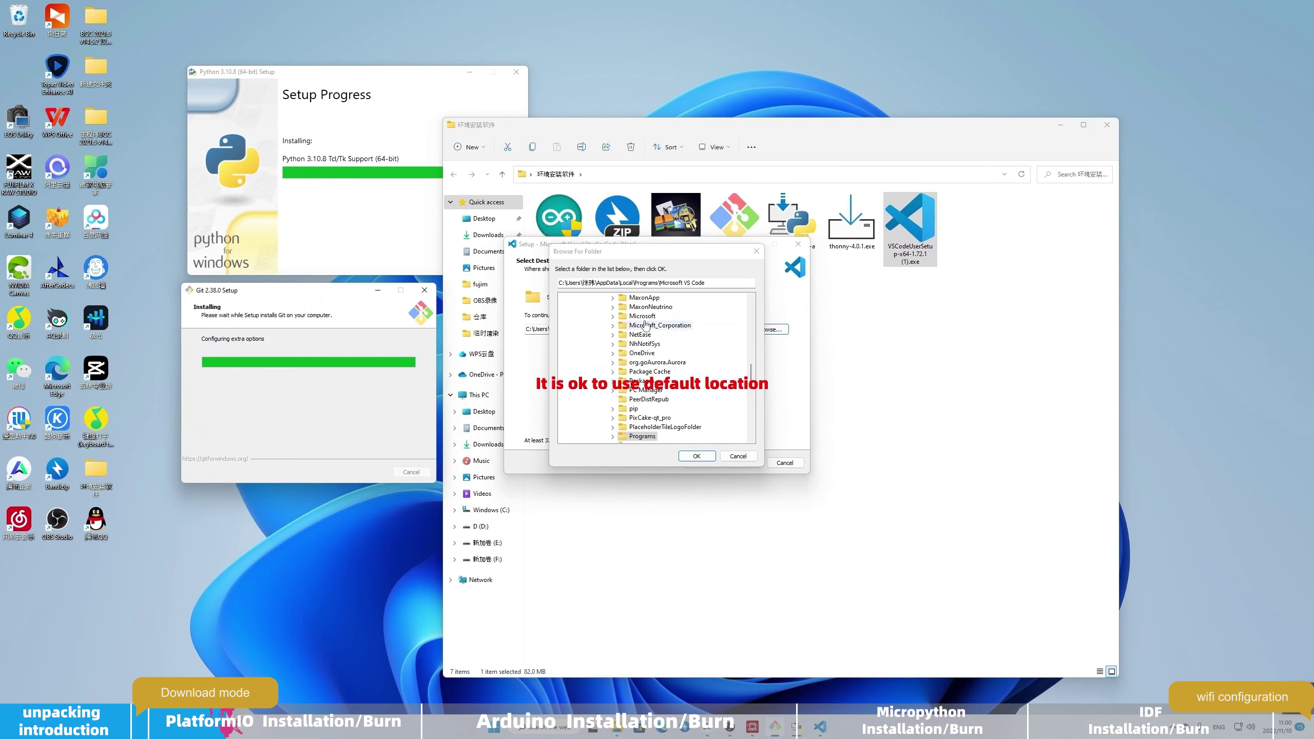
scroll(620, 334, "up", 5)
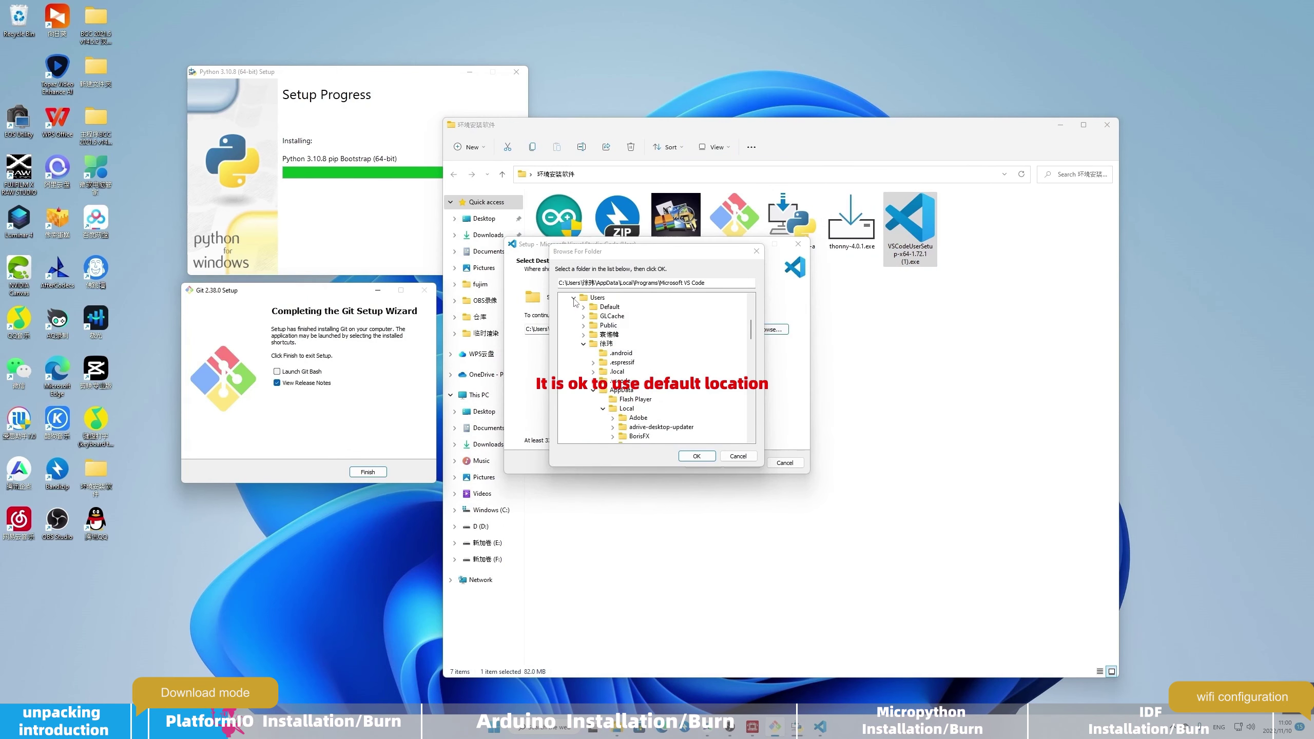
left_click(574, 298)
left_click(571, 437)
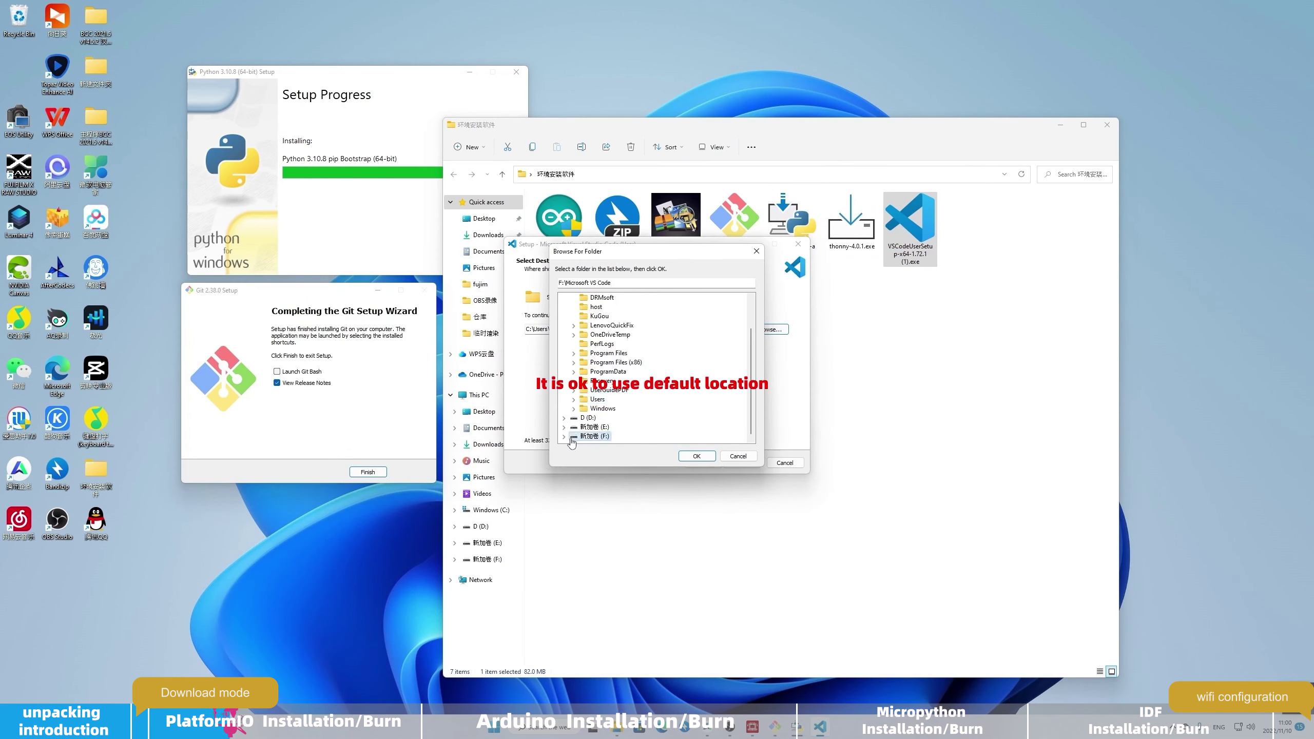
left_click(564, 437)
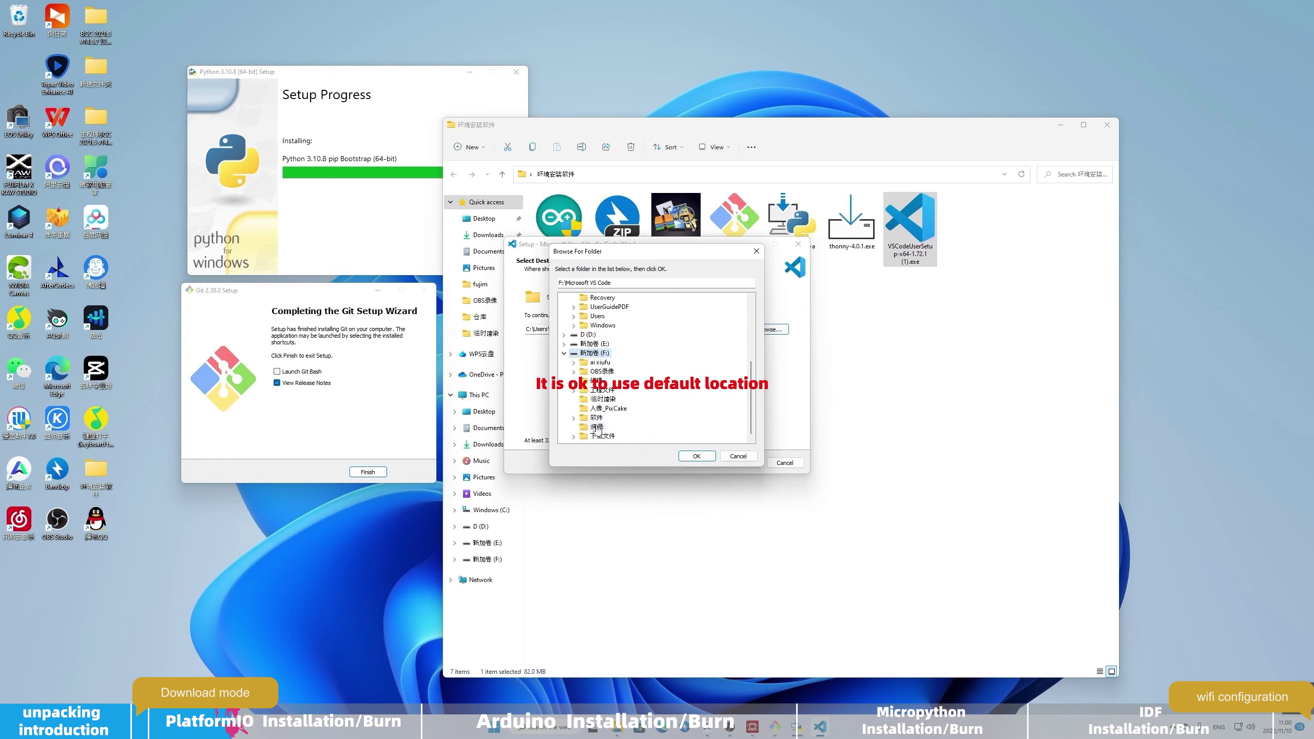
left_click(597, 418)
left_click(697, 455)
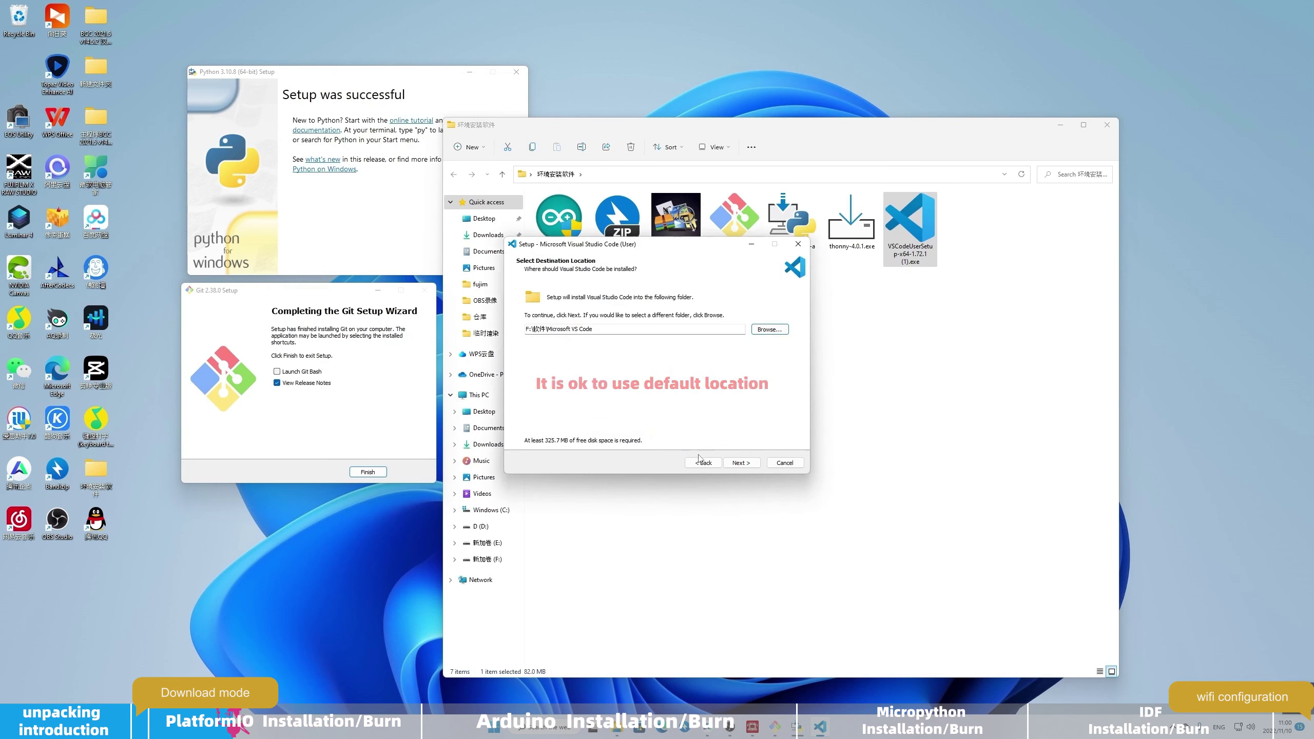
left_click(739, 462)
Enable the "Open with Code" actions for the file and directory context menus, and start the Visual Studio Code installation
left_click(747, 466)
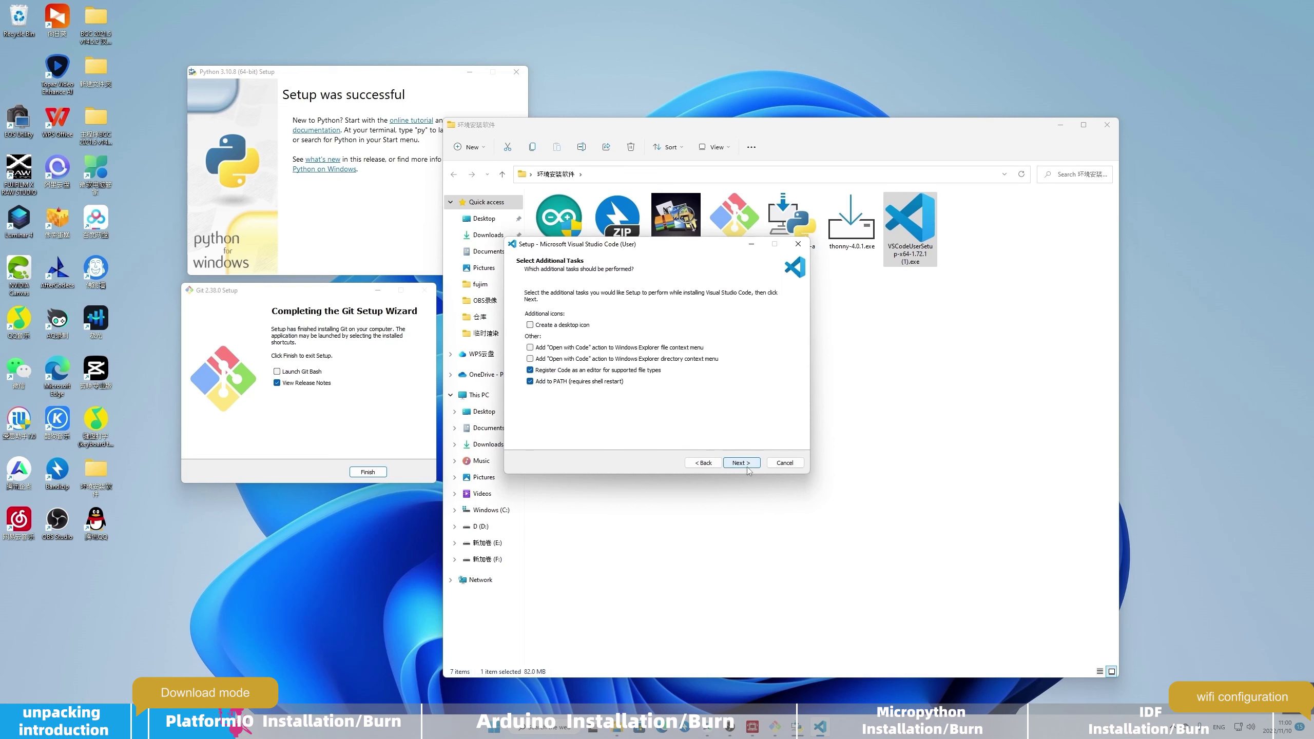
left_click(651, 358)
left_click(651, 350)
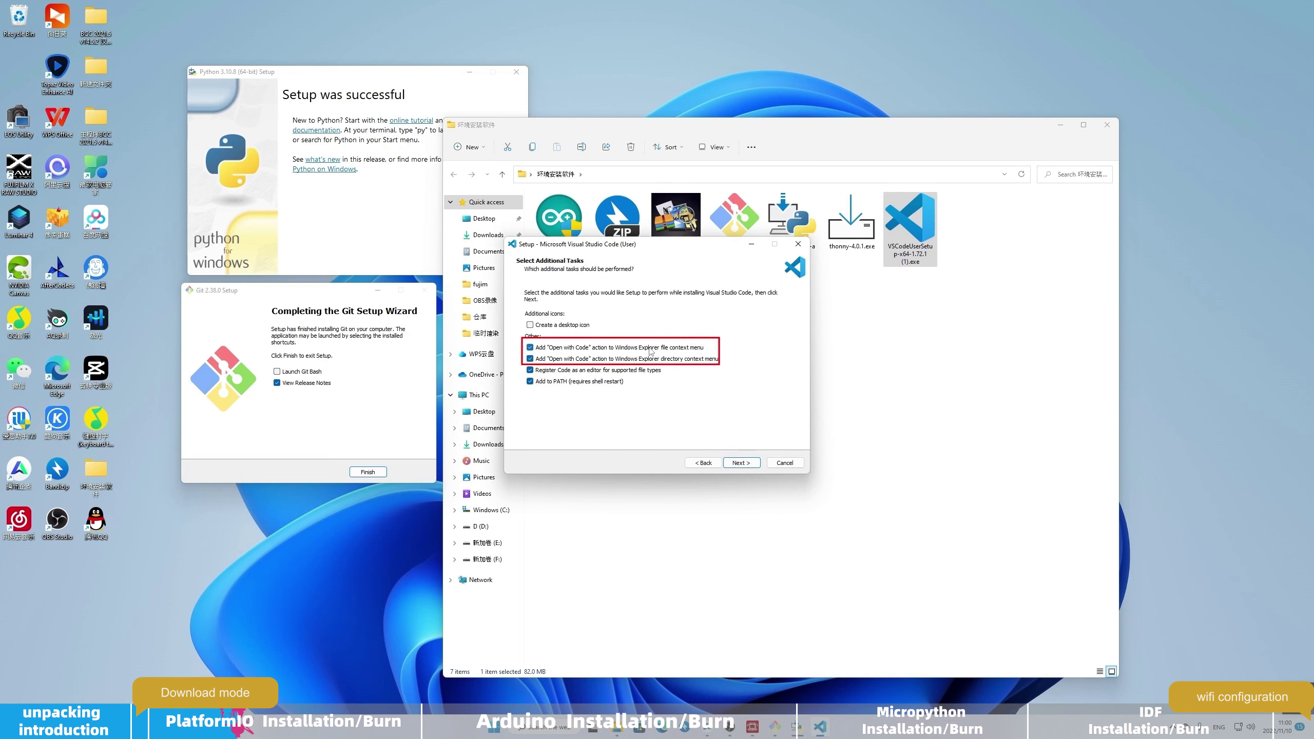
left_click(741, 461)
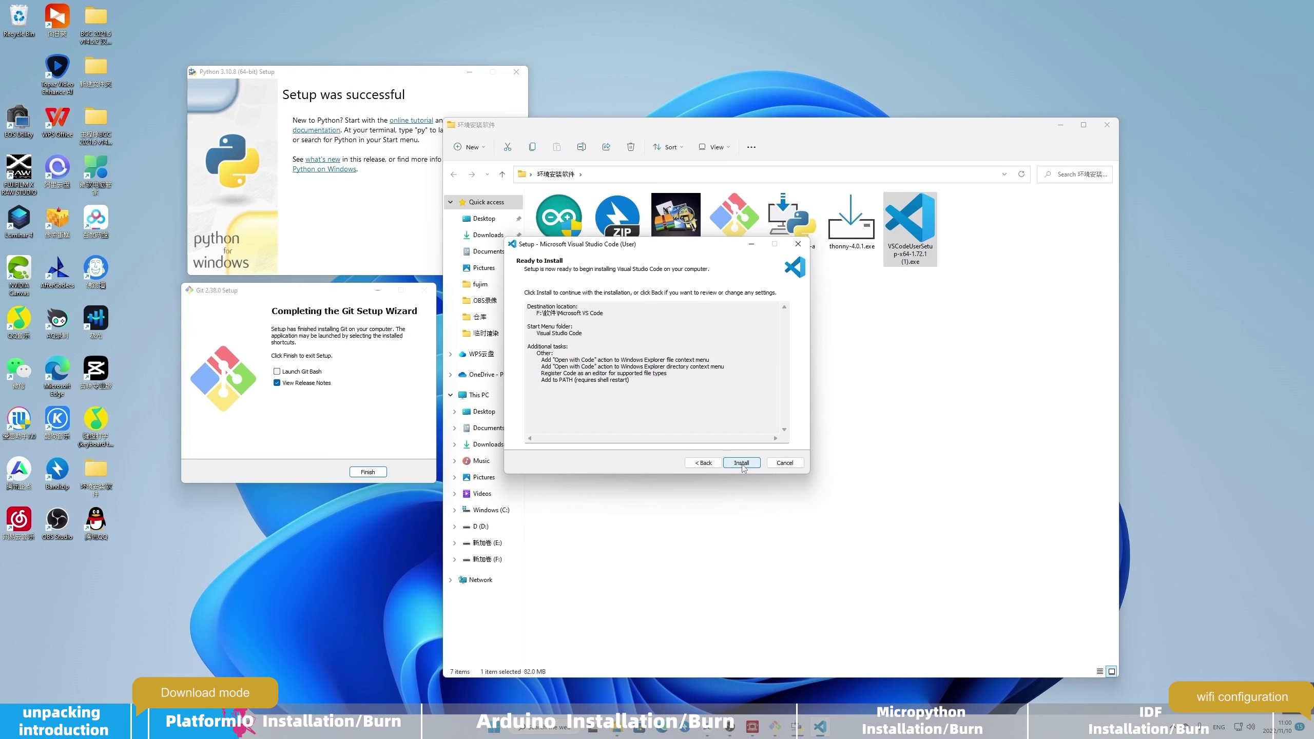
left_click(741, 465)
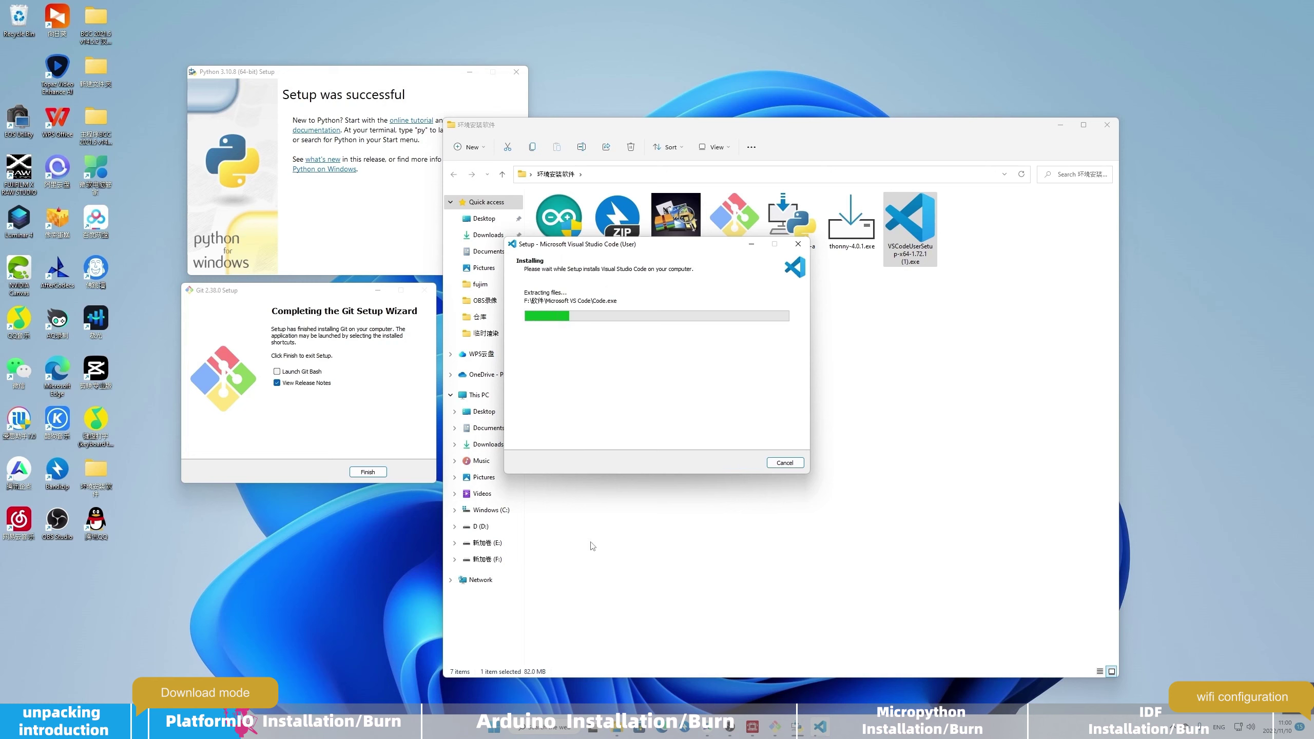
Close the completed Git, Visual Studio Code and Python setups, with Git's release notes turned off and Visual Studio Code not launched
left_click(306, 383)
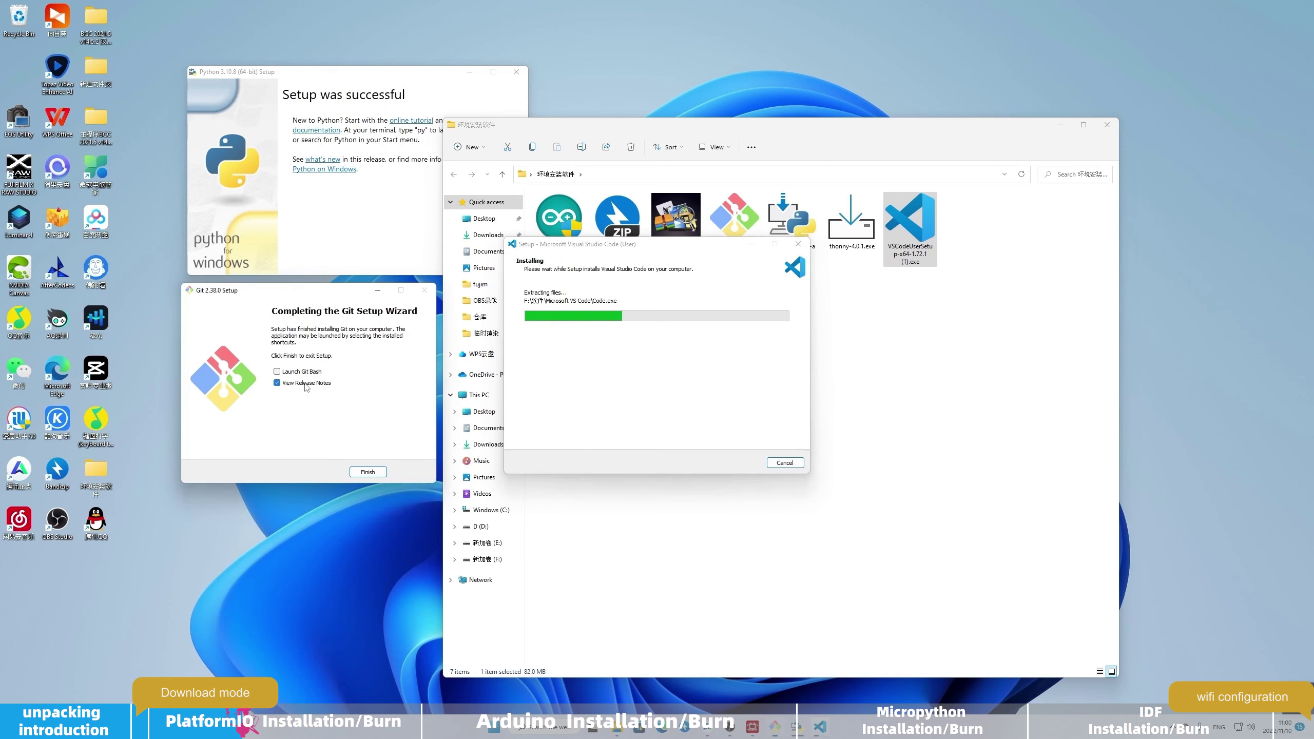
left_click(367, 471)
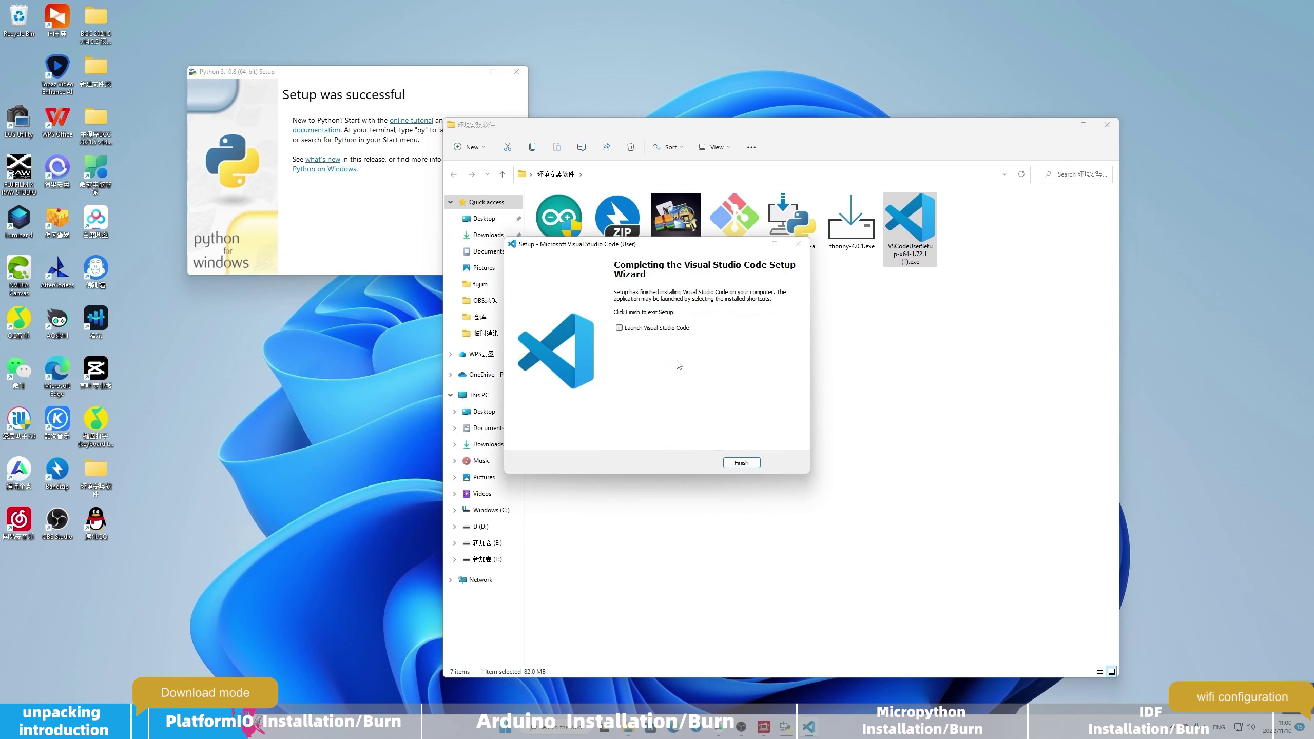
left_click(741, 463)
left_click(376, 250)
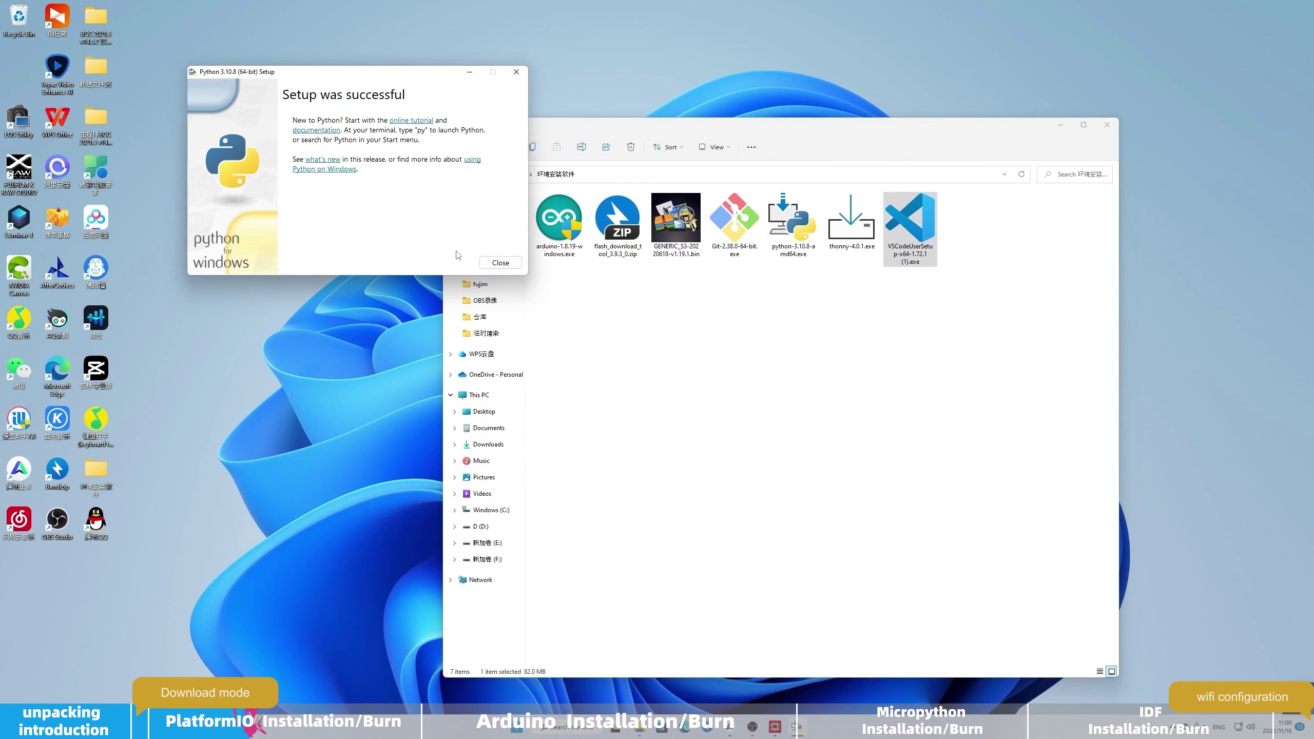
left_click(500, 263)
Move the installer folder window aside and open the Desktop folder in Visual Studio Code
left_click_drag(802, 133, 975, 49)
right_click(151, 441)
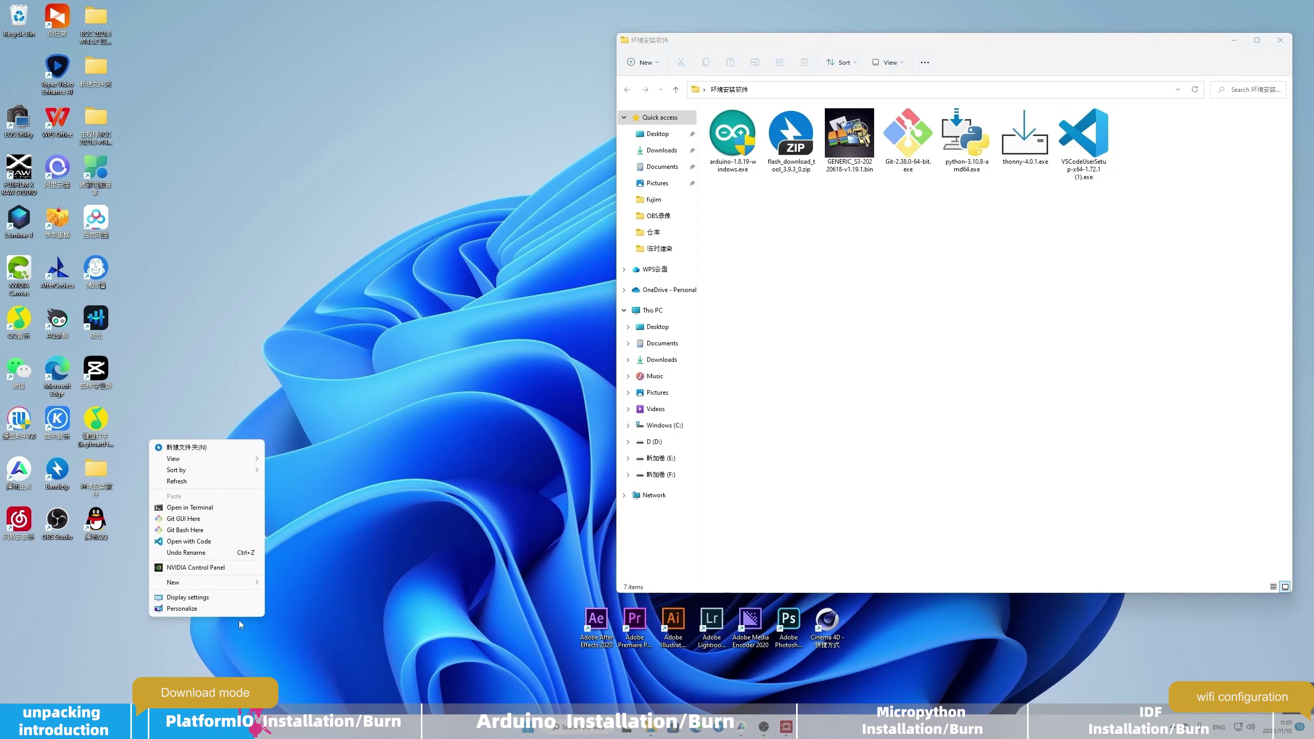
left_click(233, 542)
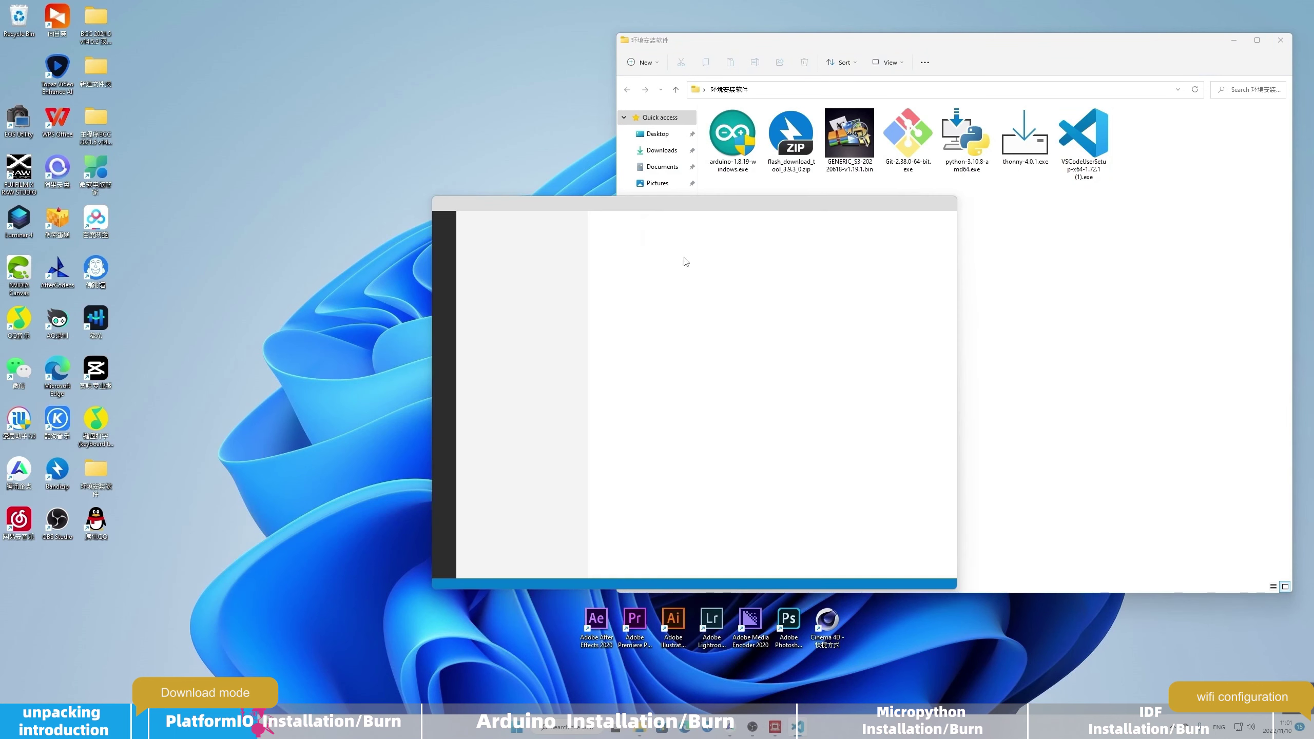
left_click_drag(781, 205, 694, 203)
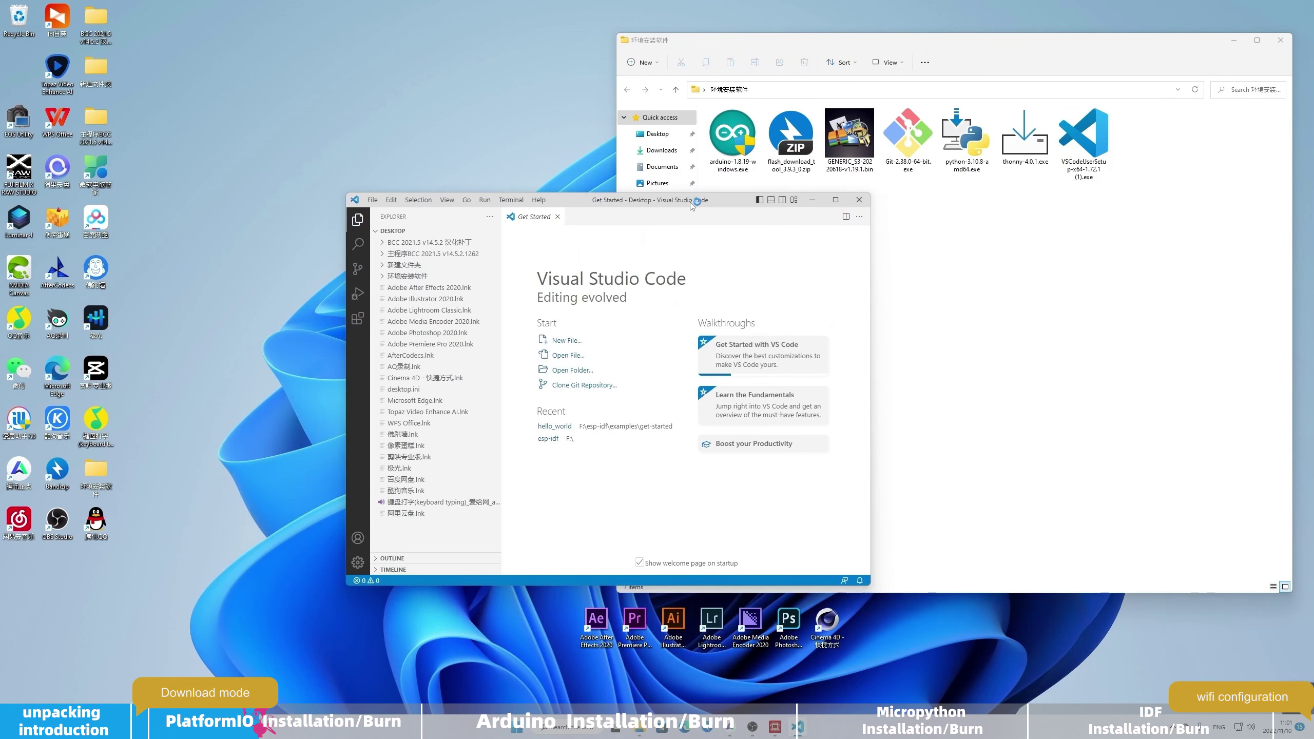
Search the extension marketplace for platformIO and open the PlatformIO IDE extension's details
left_click(357, 319)
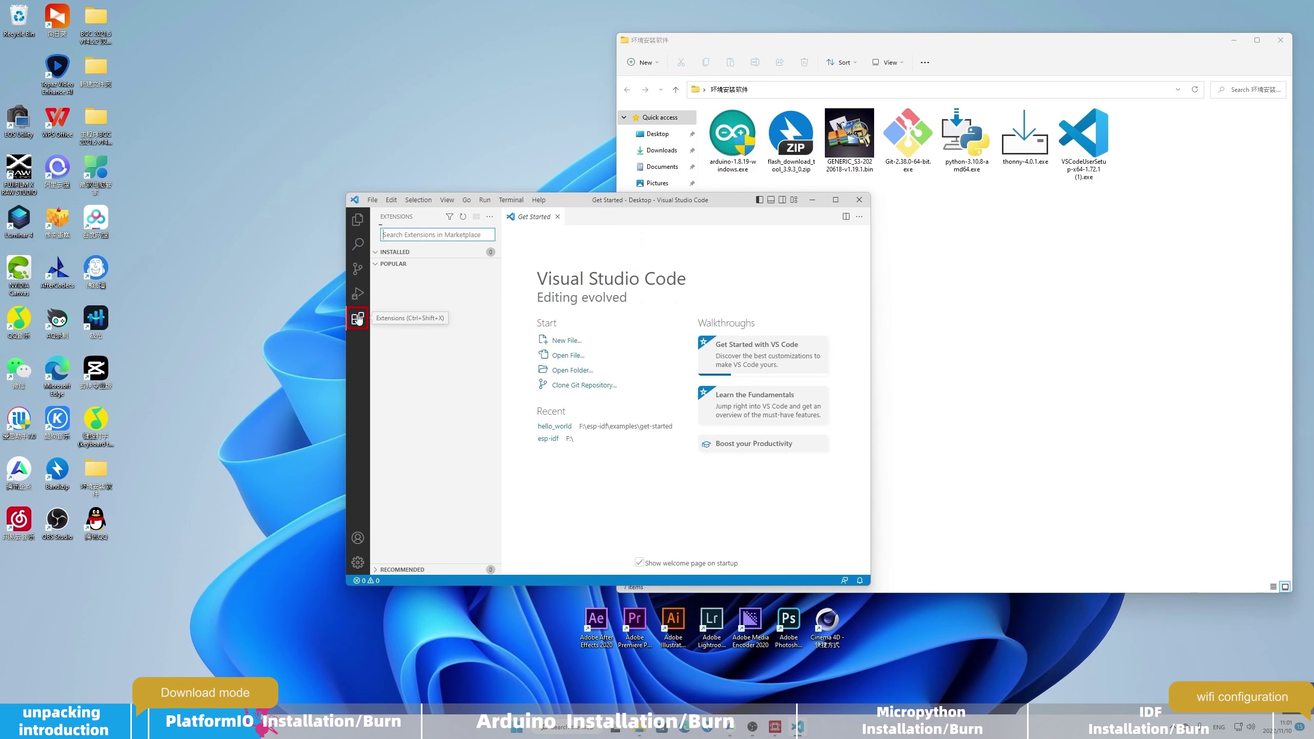
left_click_drag(423, 199, 519, 211)
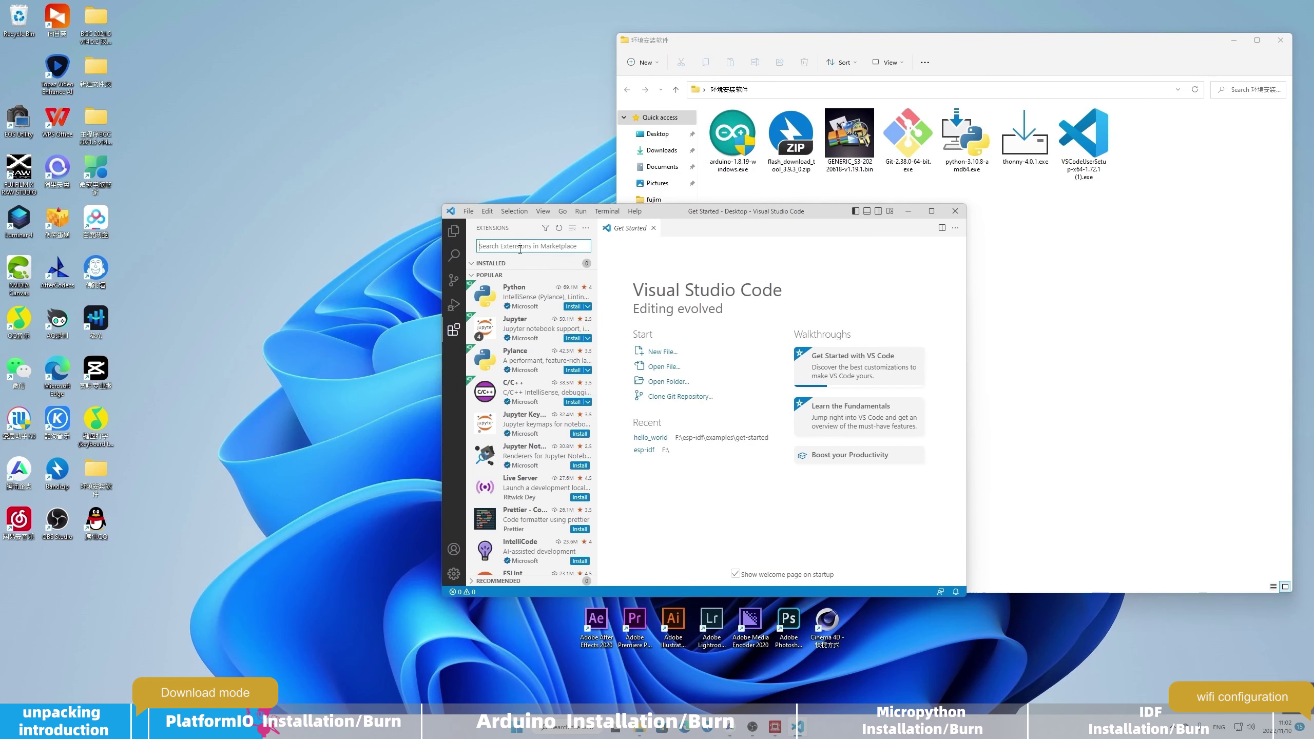
type("P")
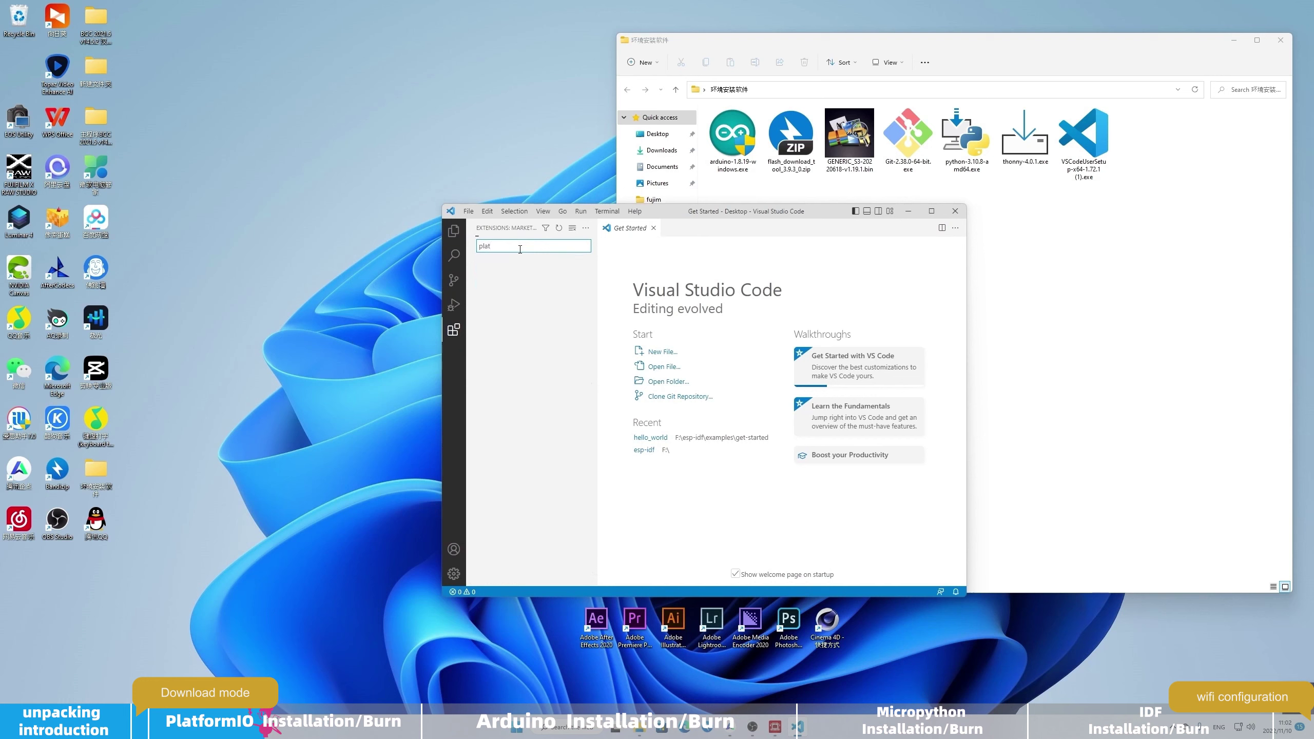
type("lat")
type("ro")
type("rmIO")
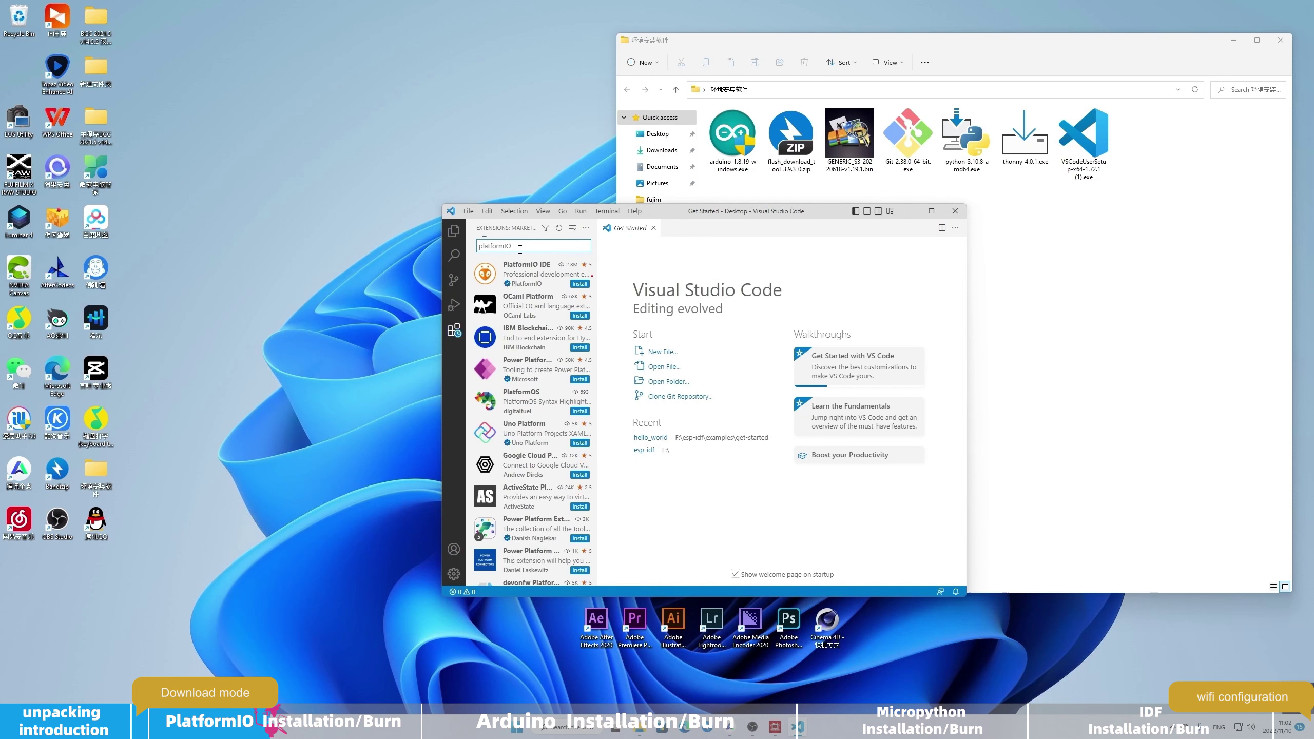
left_click(526, 274)
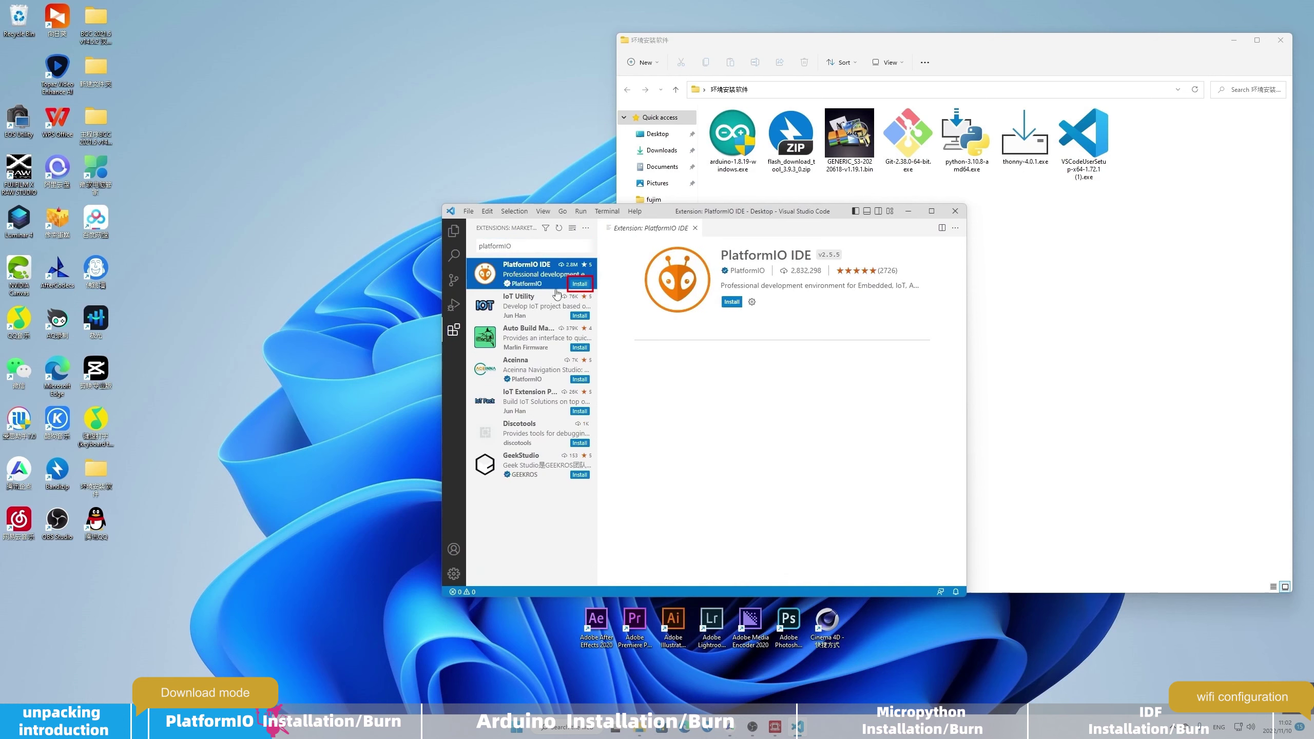
Install the PlatformIO IDE extension and open the Boards page of PlatformIO Home
left_click(580, 285)
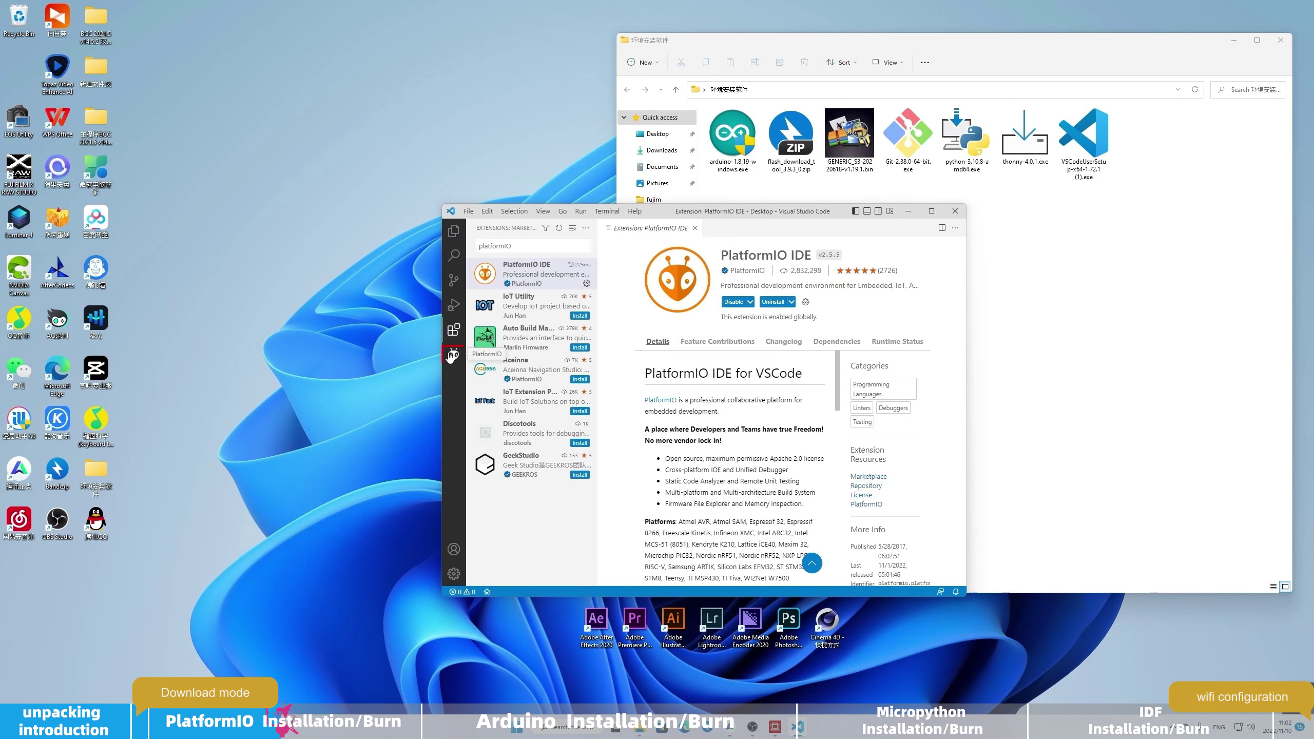
left_click(452, 356)
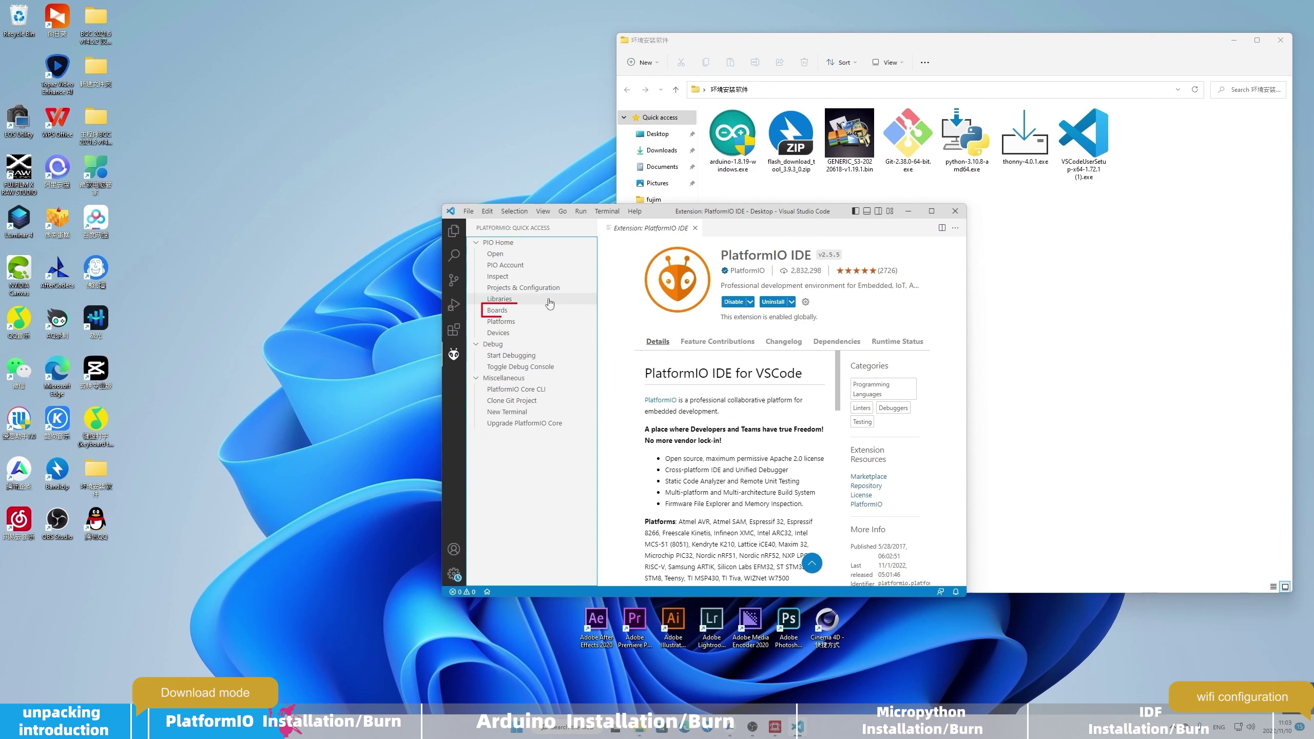
left_click(544, 312)
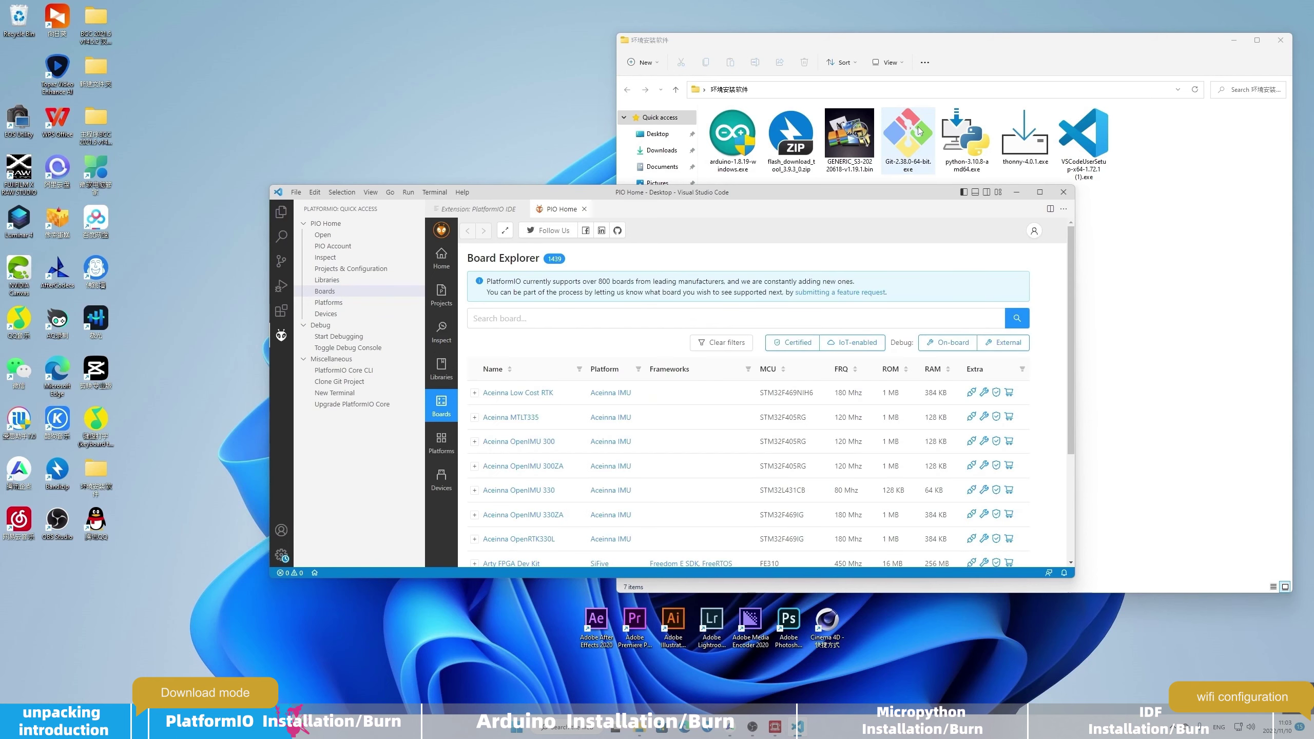
Search the board explorer for esp32 and install version 5.2.0 of the Espressif 32 platform
left_click(583, 314)
type("esp32")
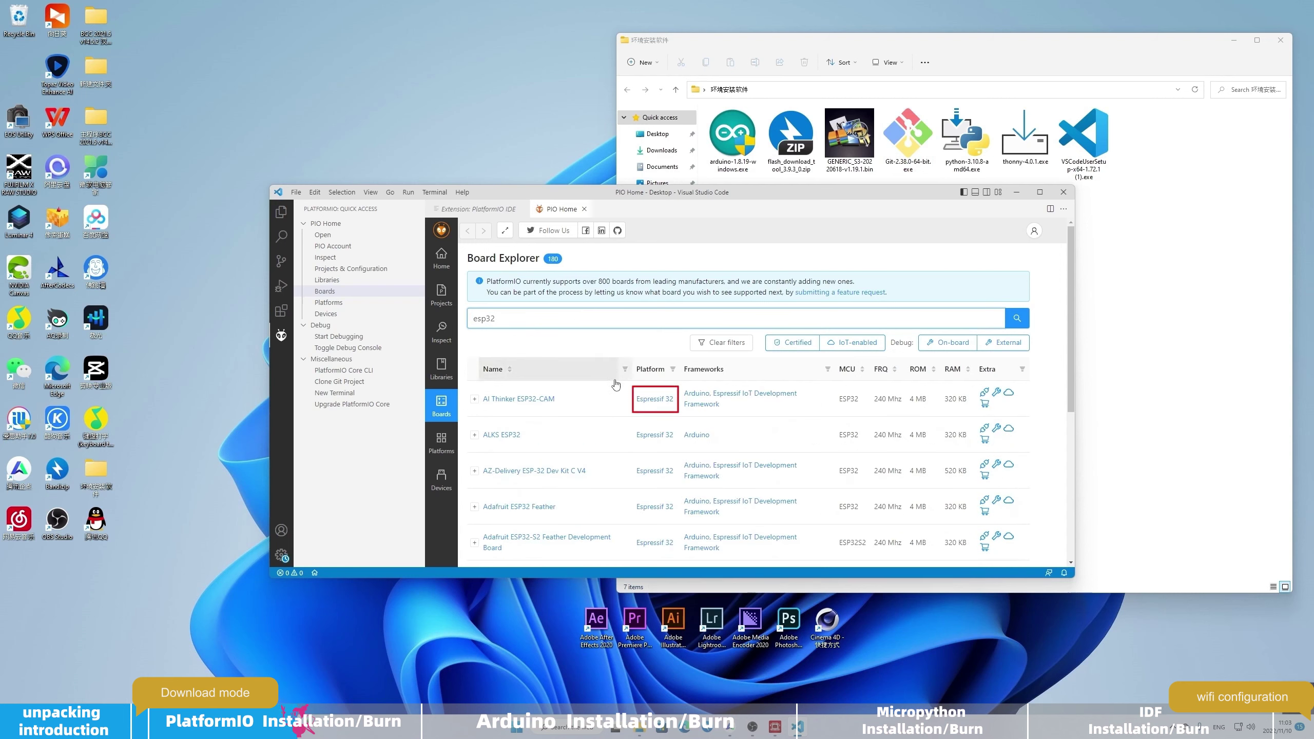
left_click(649, 399)
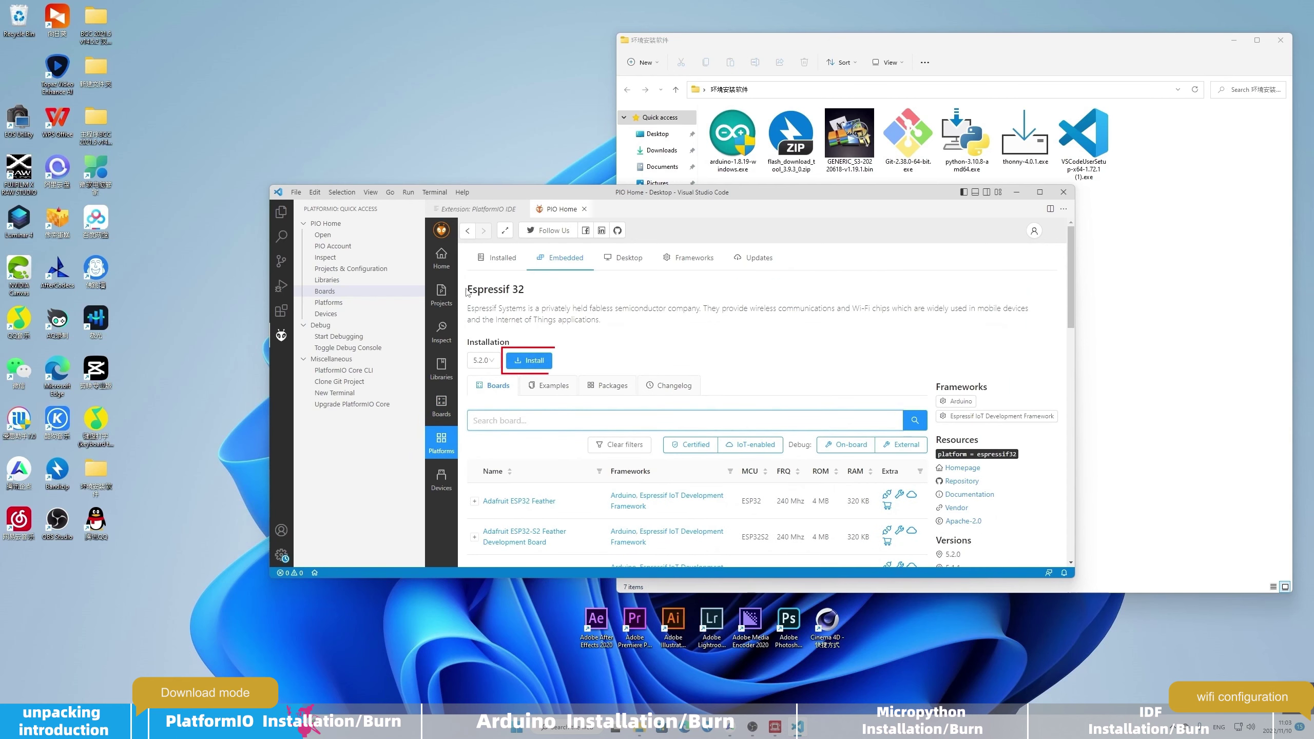
left_click_drag(466, 290, 533, 295)
left_click(636, 303)
left_click(533, 364)
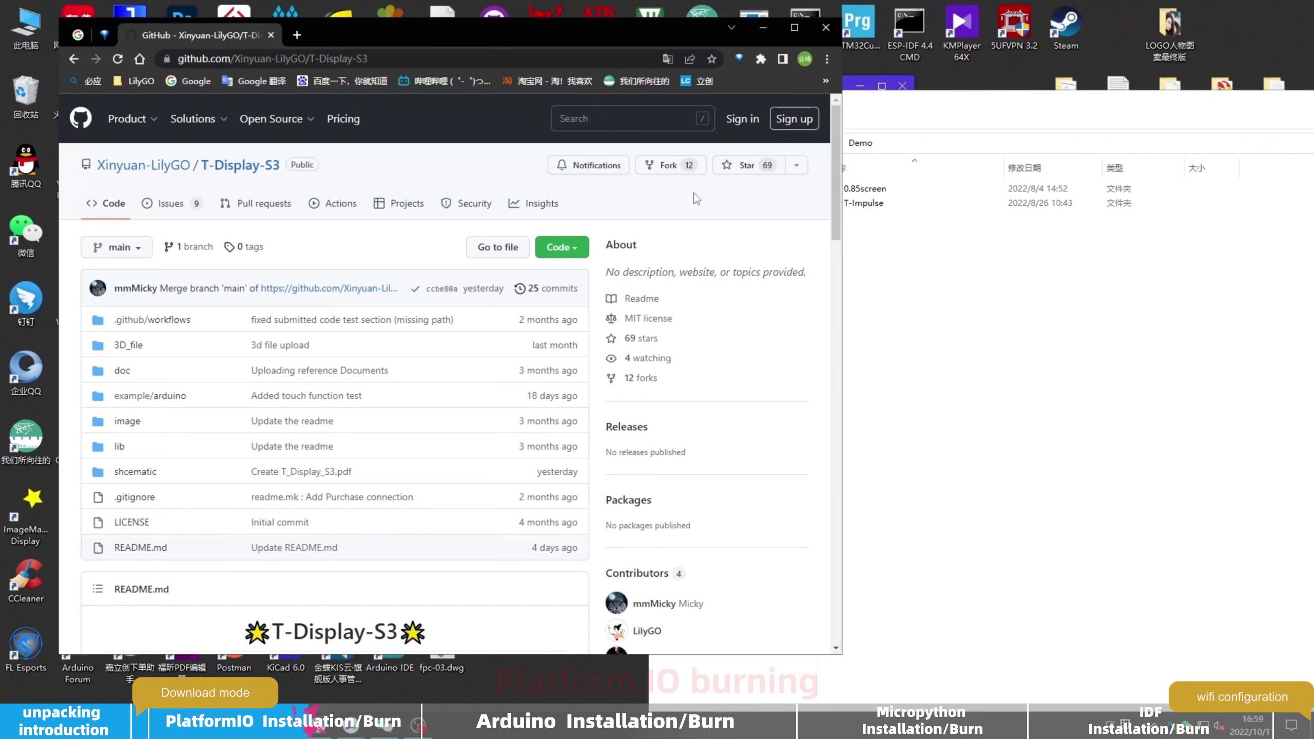
In the browser, open the GitHub repository Xinyuan-LilyGO/T-Display-S3 and copy its HTTPS clone address
key("ctrl+l")
type("http:githb.com/Xinyuan-L")
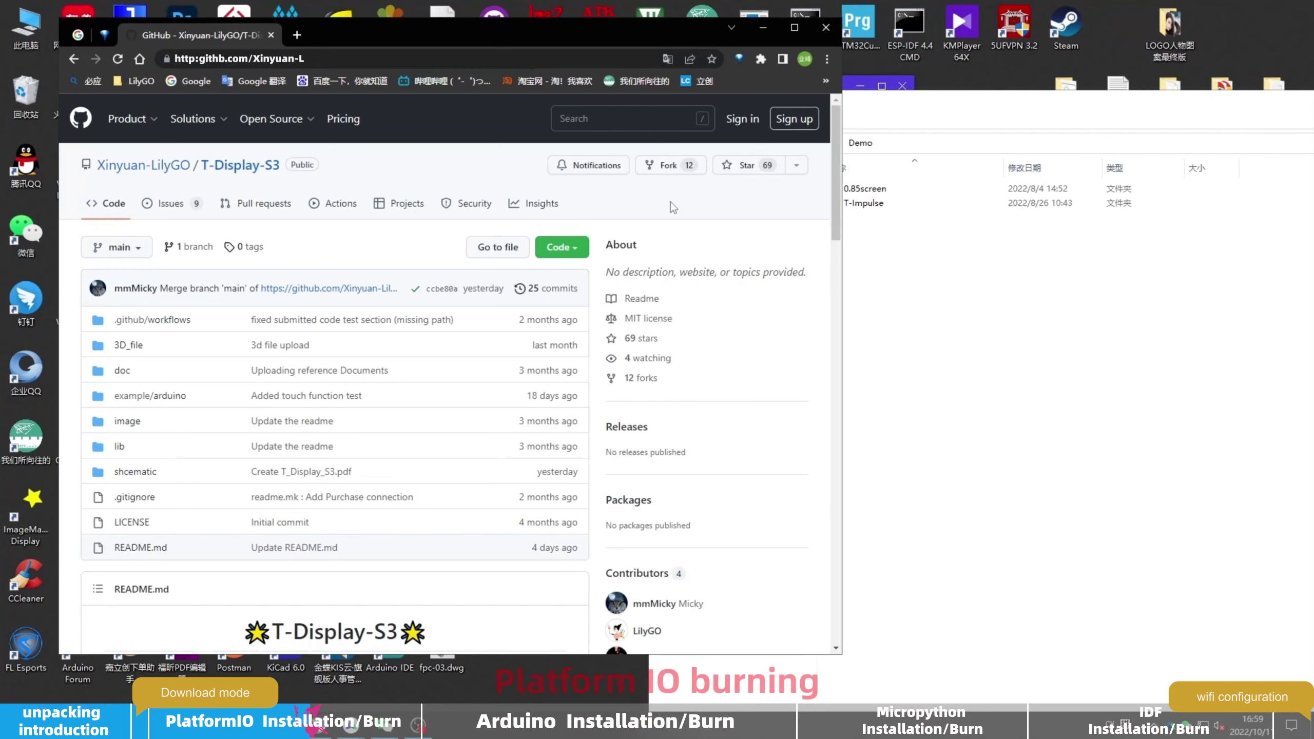
type("ilyGO/T-Display-S3")
key("Return")
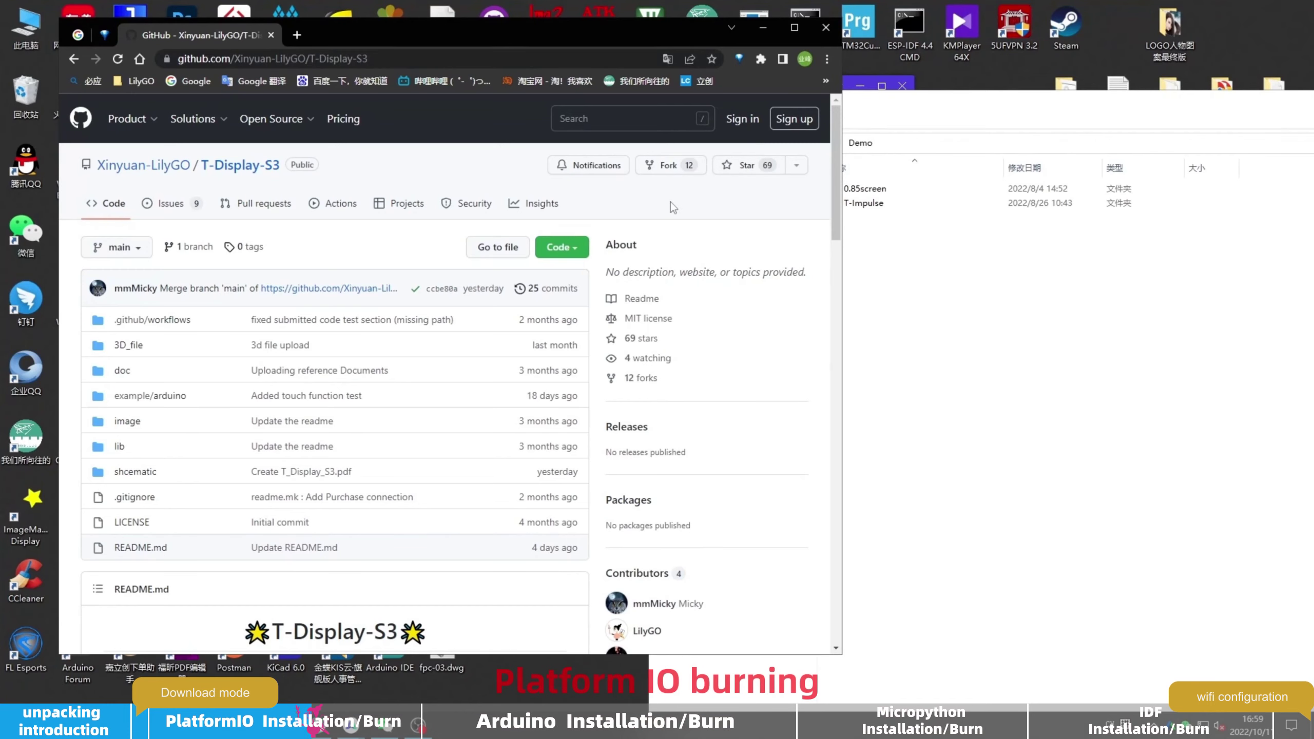
left_click(571, 251)
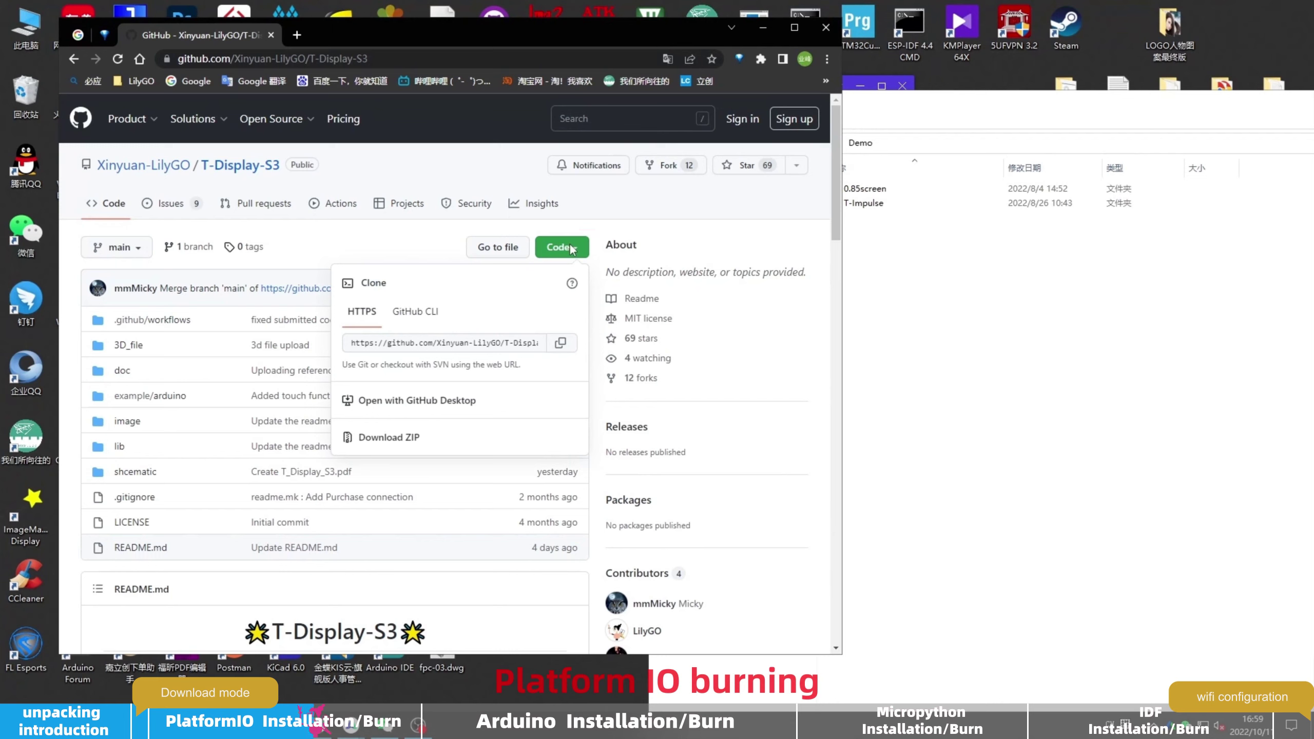
left_click(562, 346)
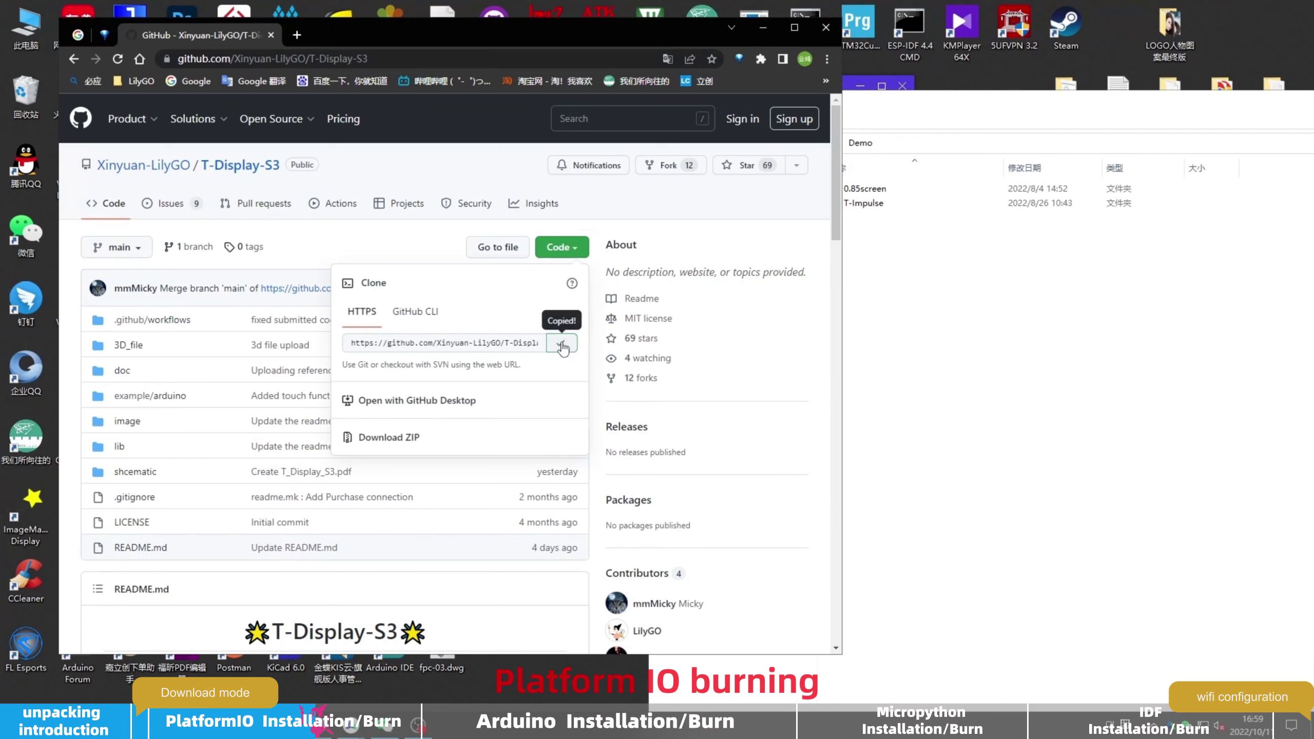
left_click(883, 309)
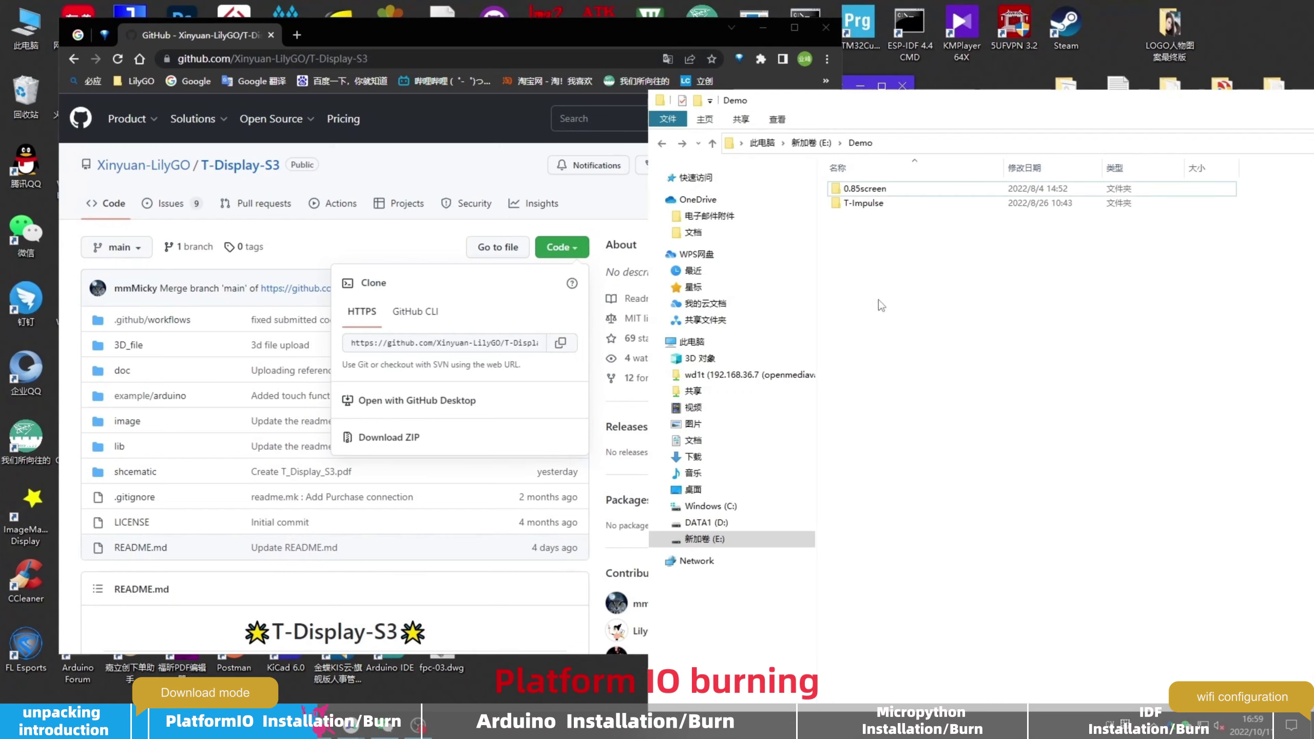
right_click(881, 303)
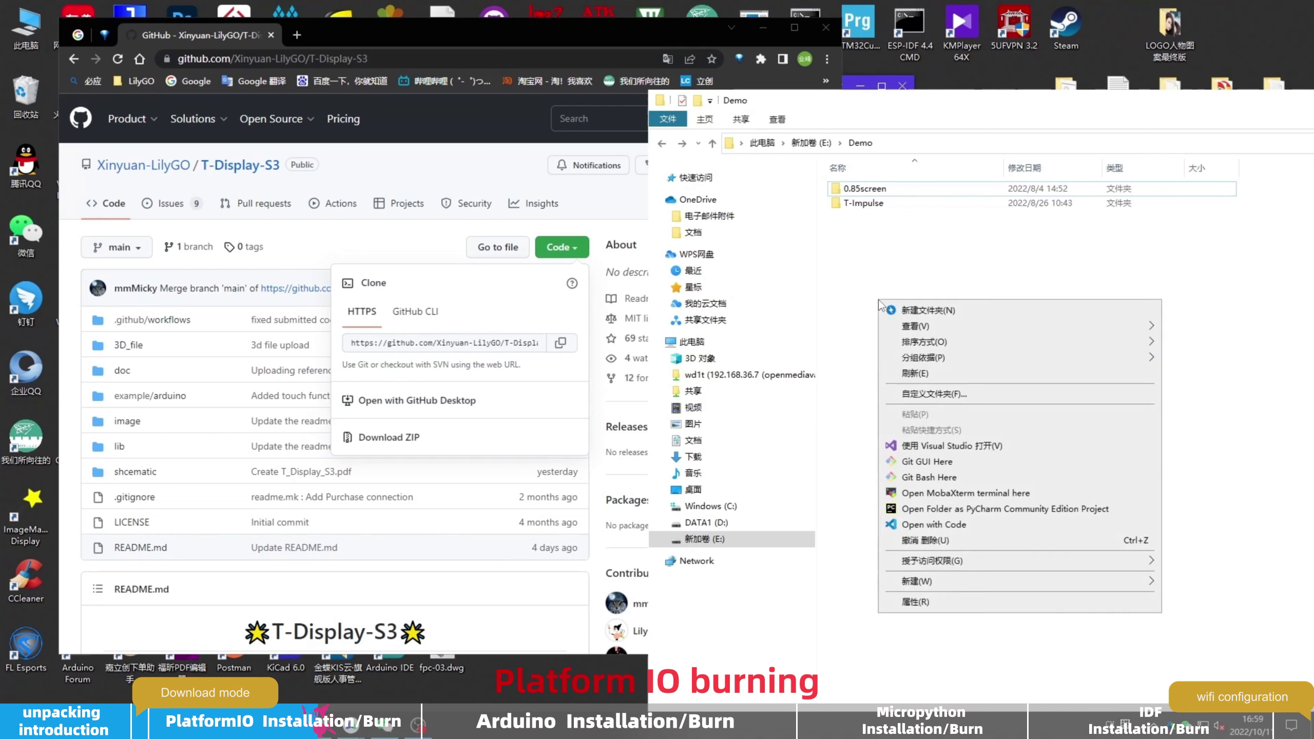
left_click(933, 479)
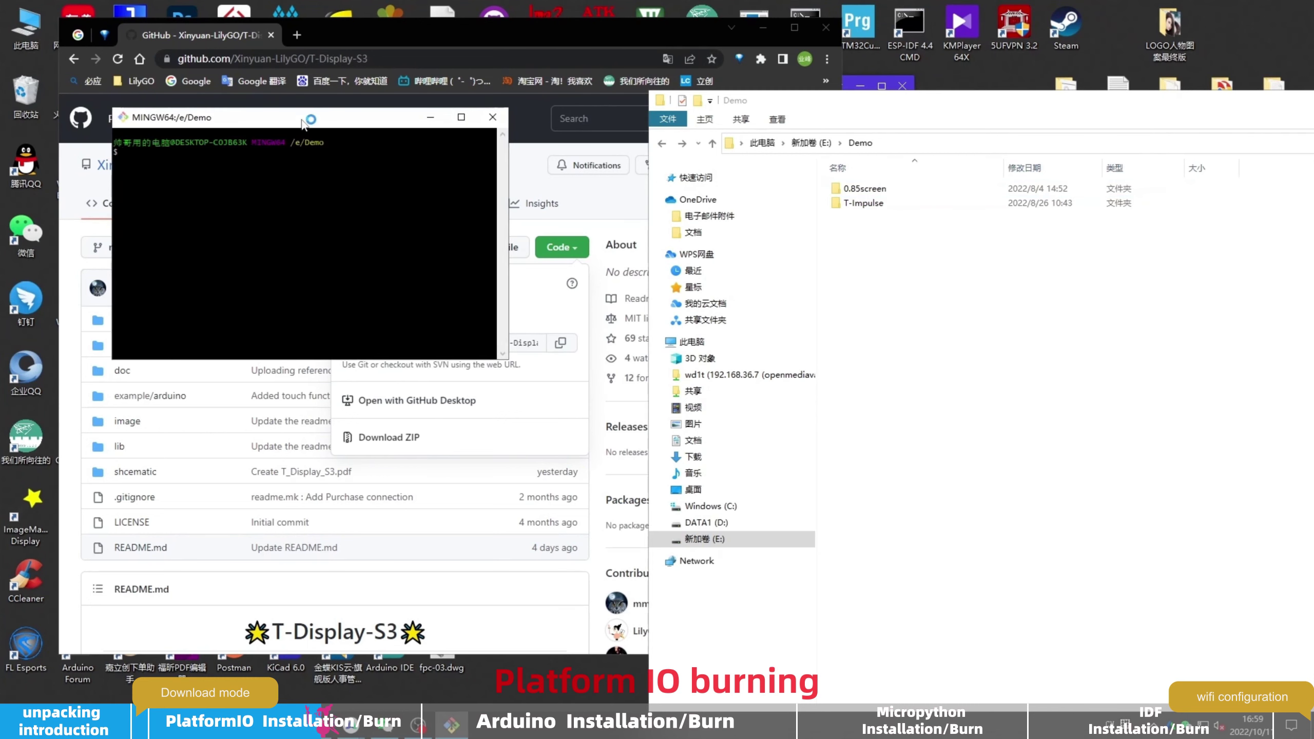
left_click_drag(302, 120, 856, 305)
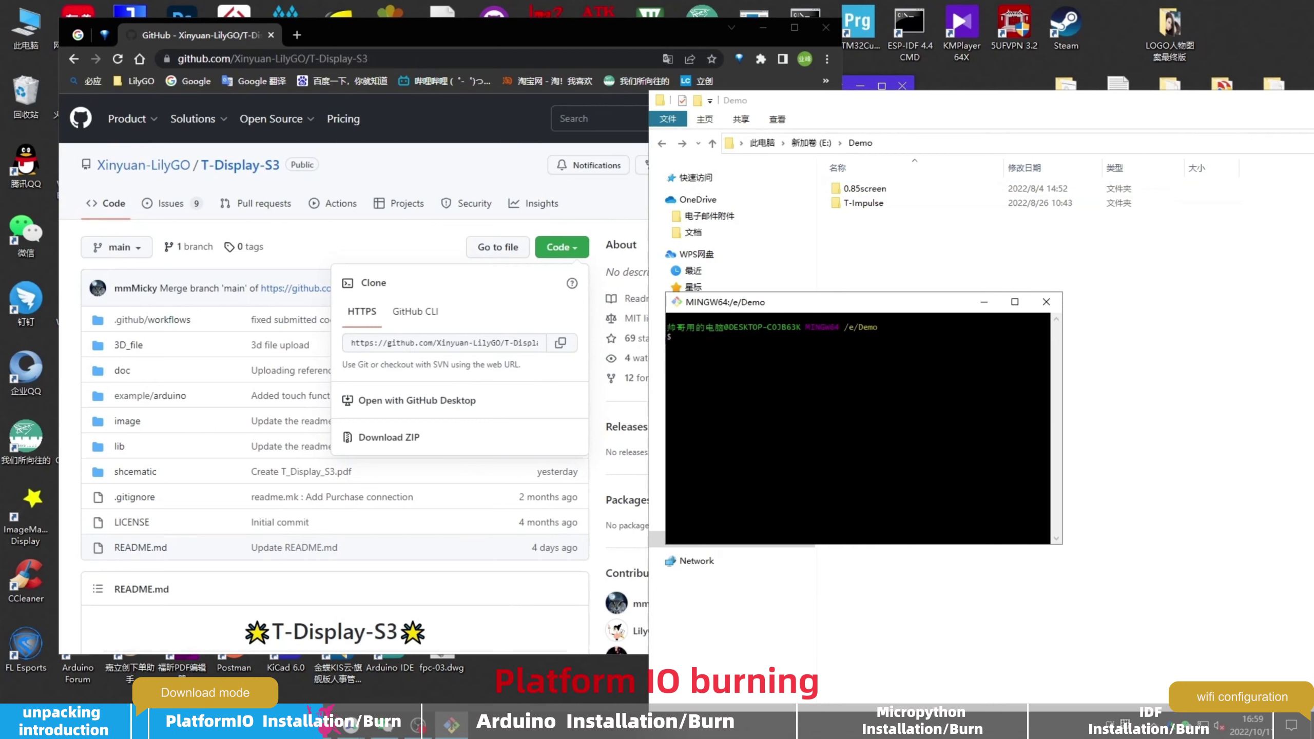
type("git clone")
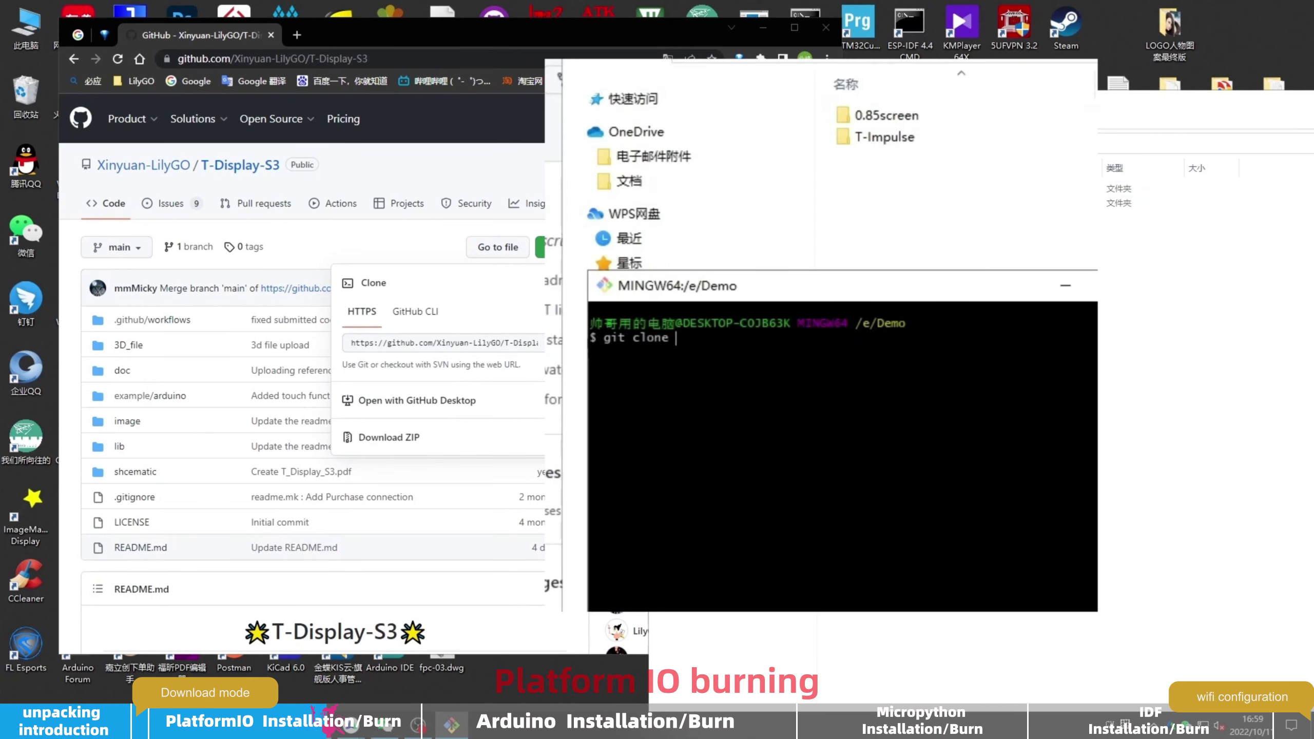
key("shift+Insert")
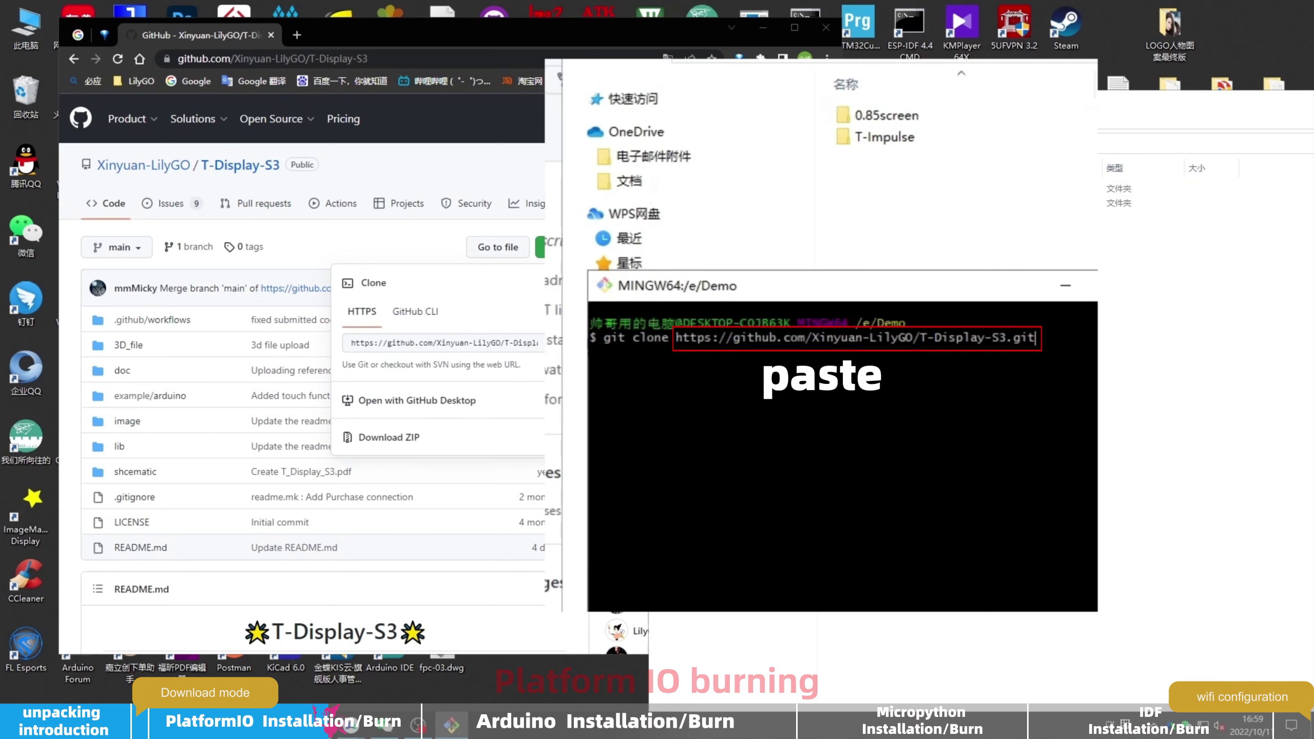
key("Return")
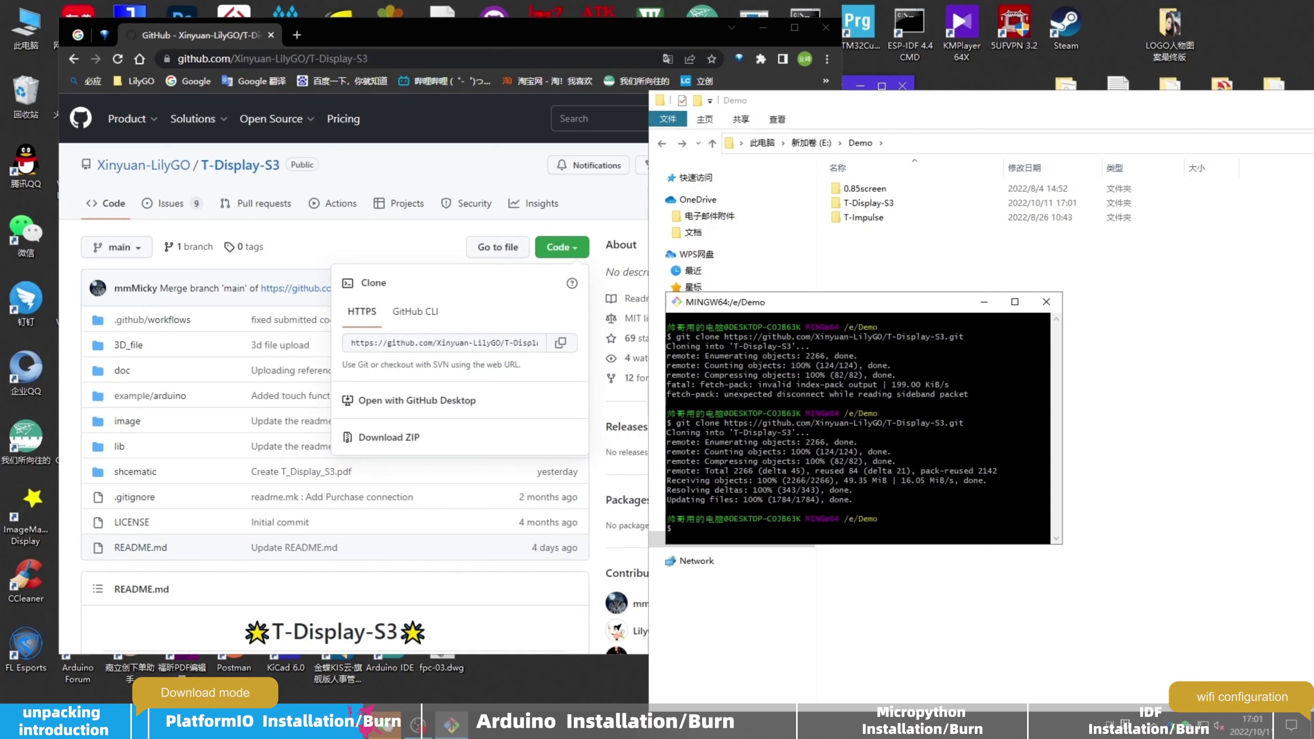
left_click(1046, 302)
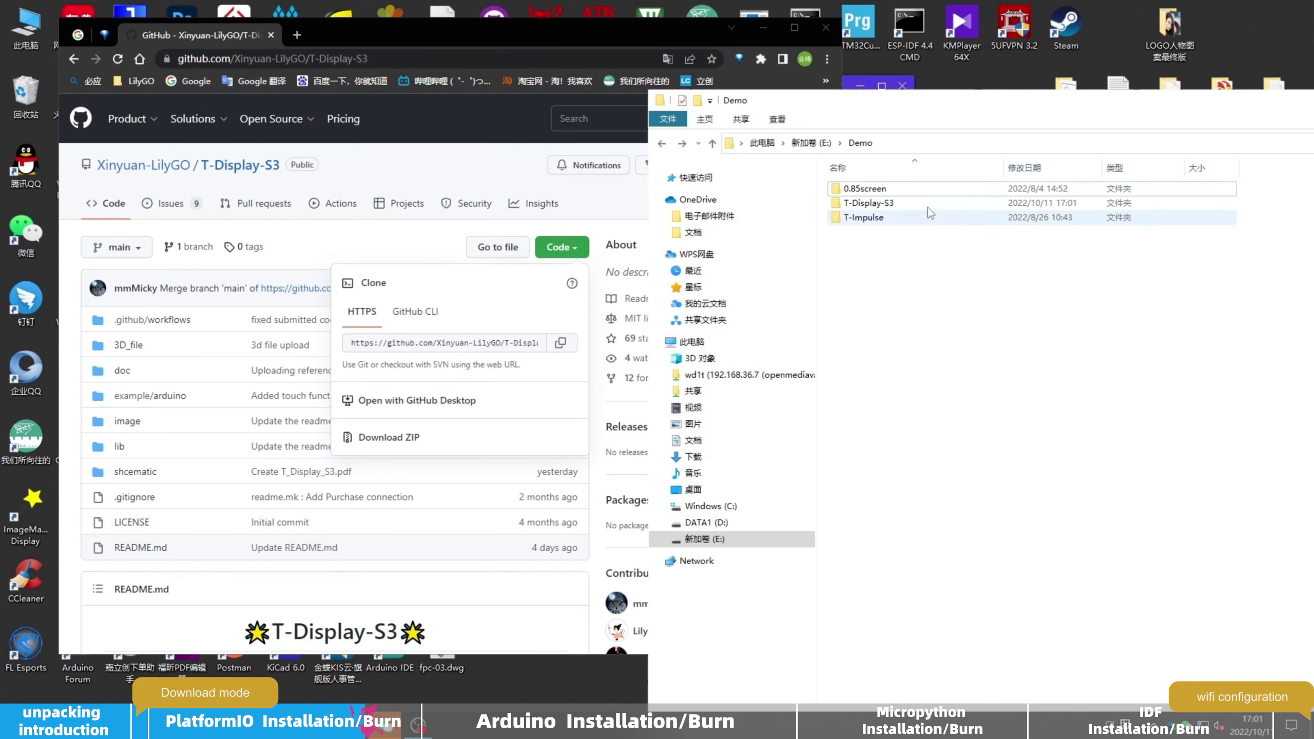
Open the example\arduino\factory folder inside the cloned T-Display-S3 folder
left_click(902, 210)
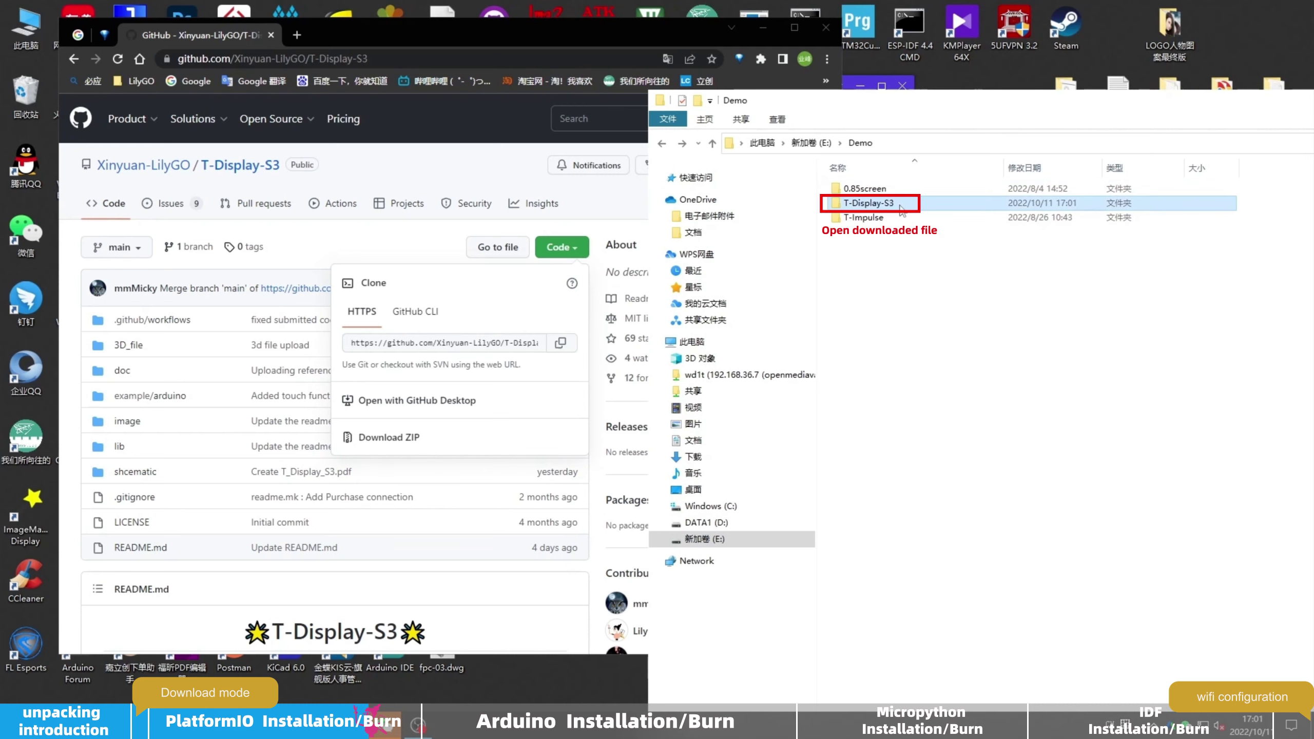
double_click(901, 209)
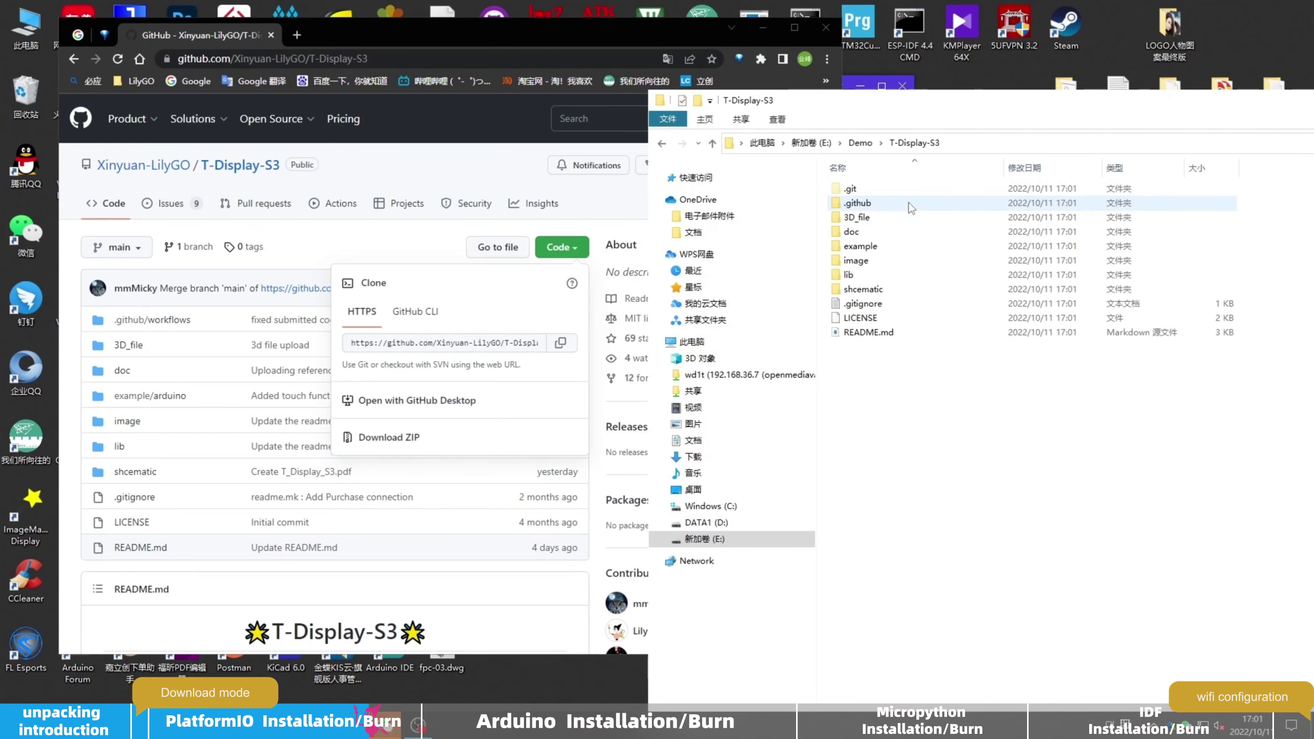
left_click(891, 250)
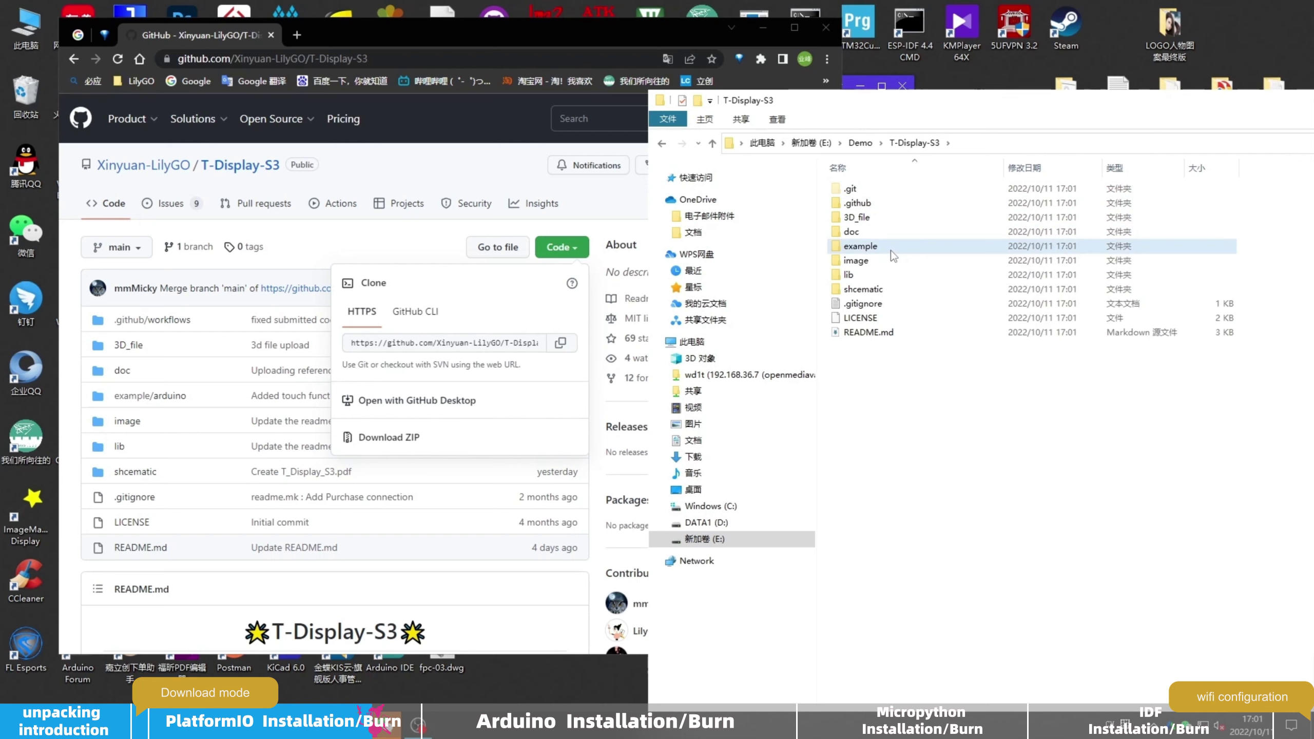
double_click(891, 251)
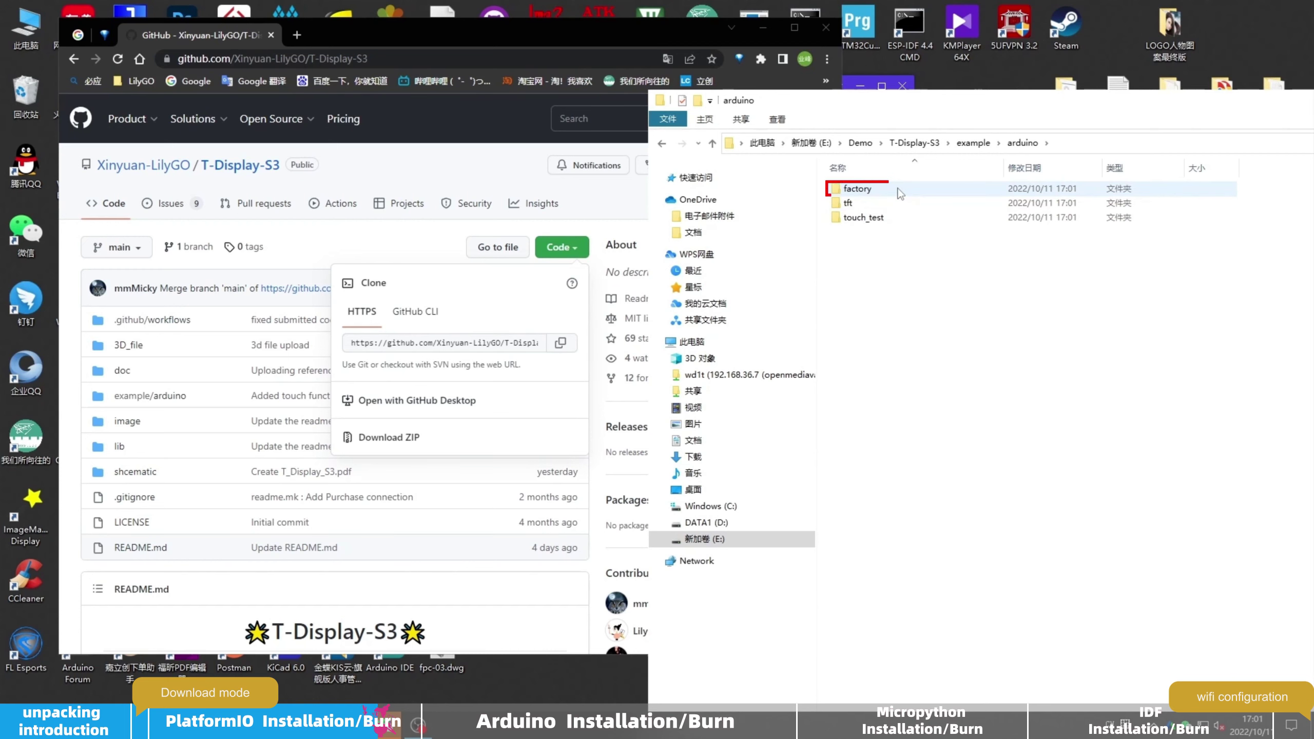
double_click(899, 190)
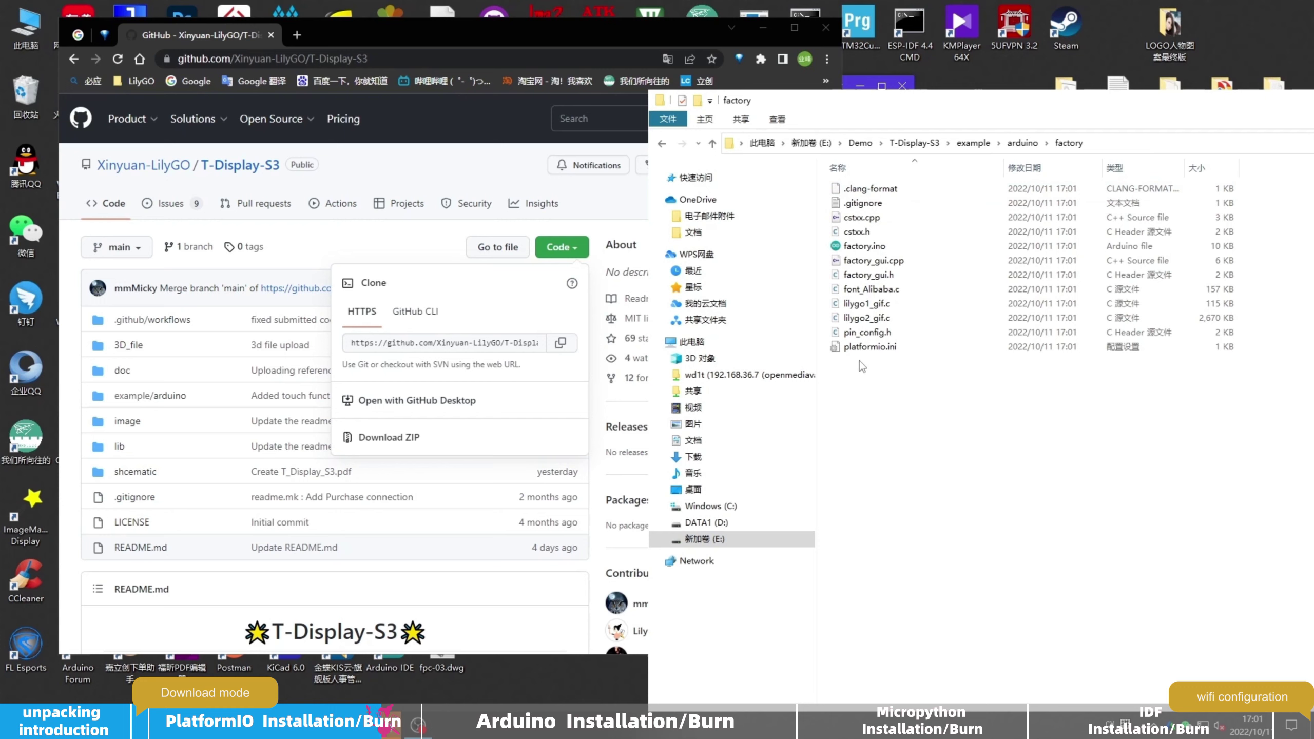
Open the factory folder in Visual Studio Code, trusting its authors, and dismiss the extension conflict notification
right_click(884, 379)
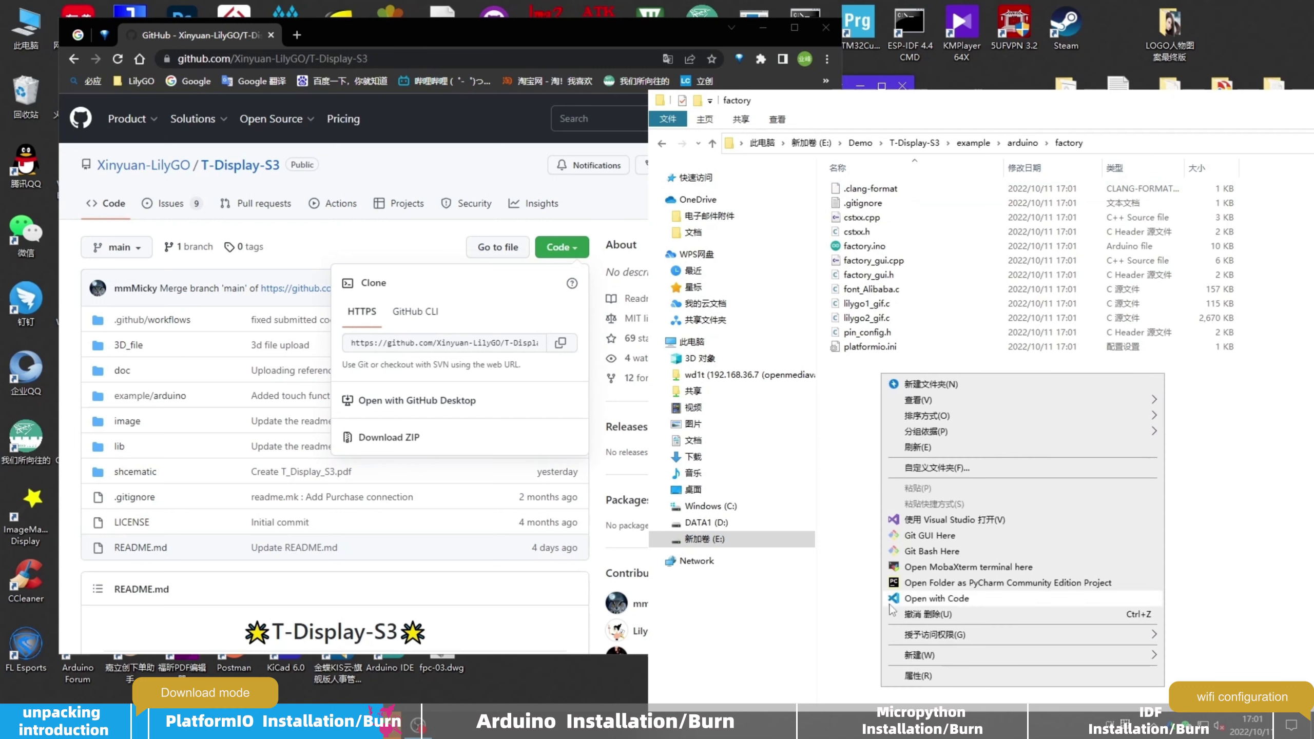
left_click(989, 599)
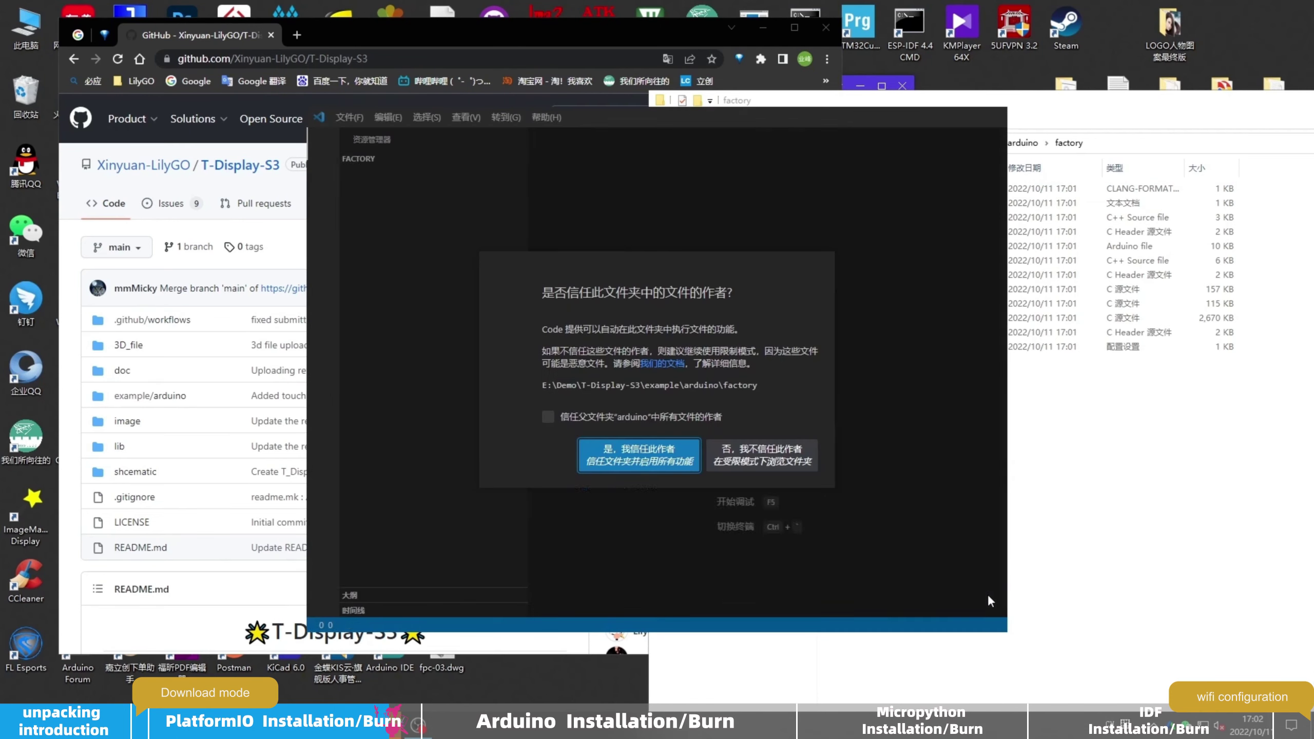
left_click(662, 465)
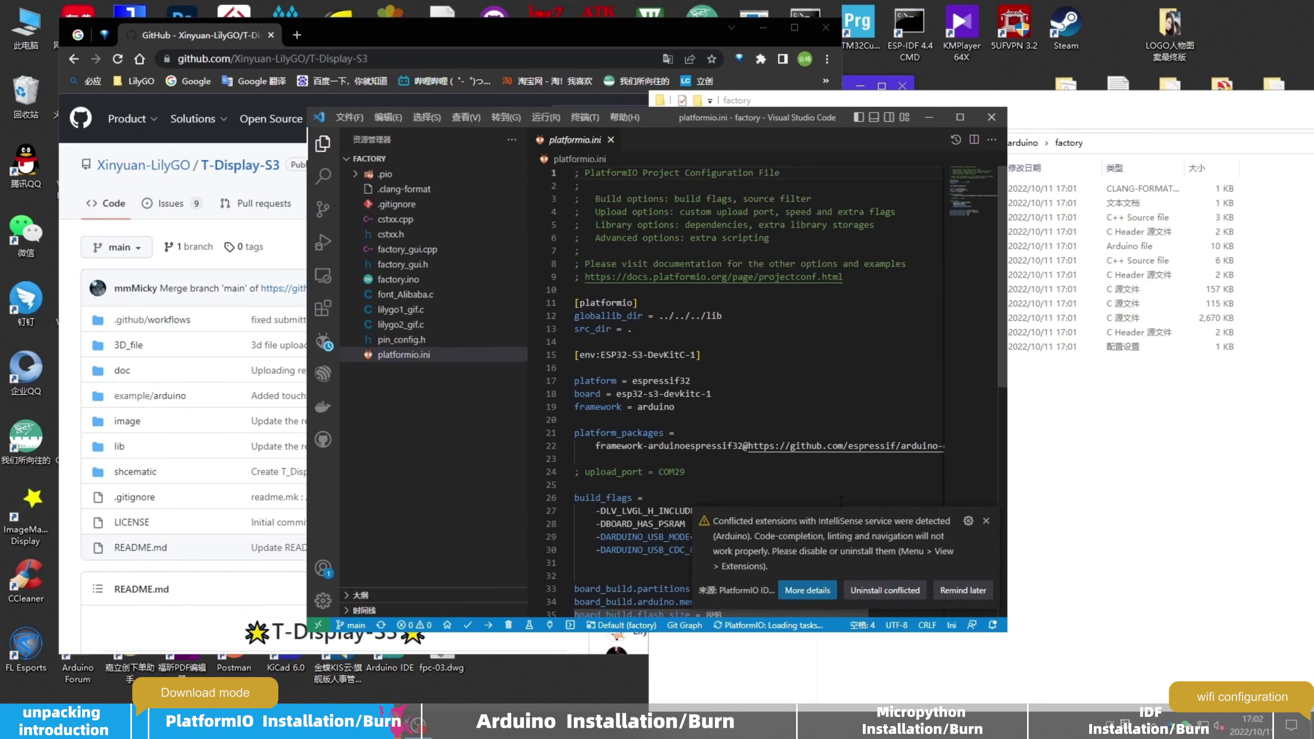
left_click(985, 520)
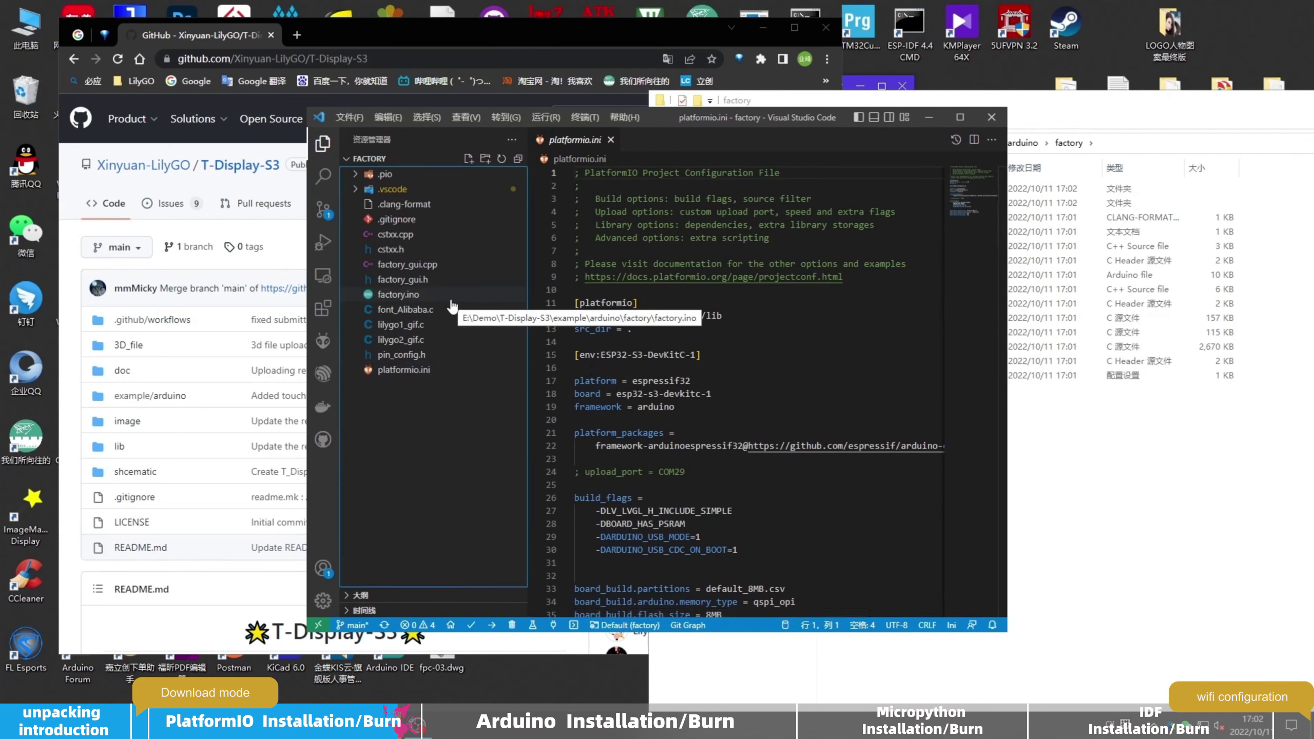
Open factory.ino and upload the project to the board with PlatformIO
left_click(429, 355)
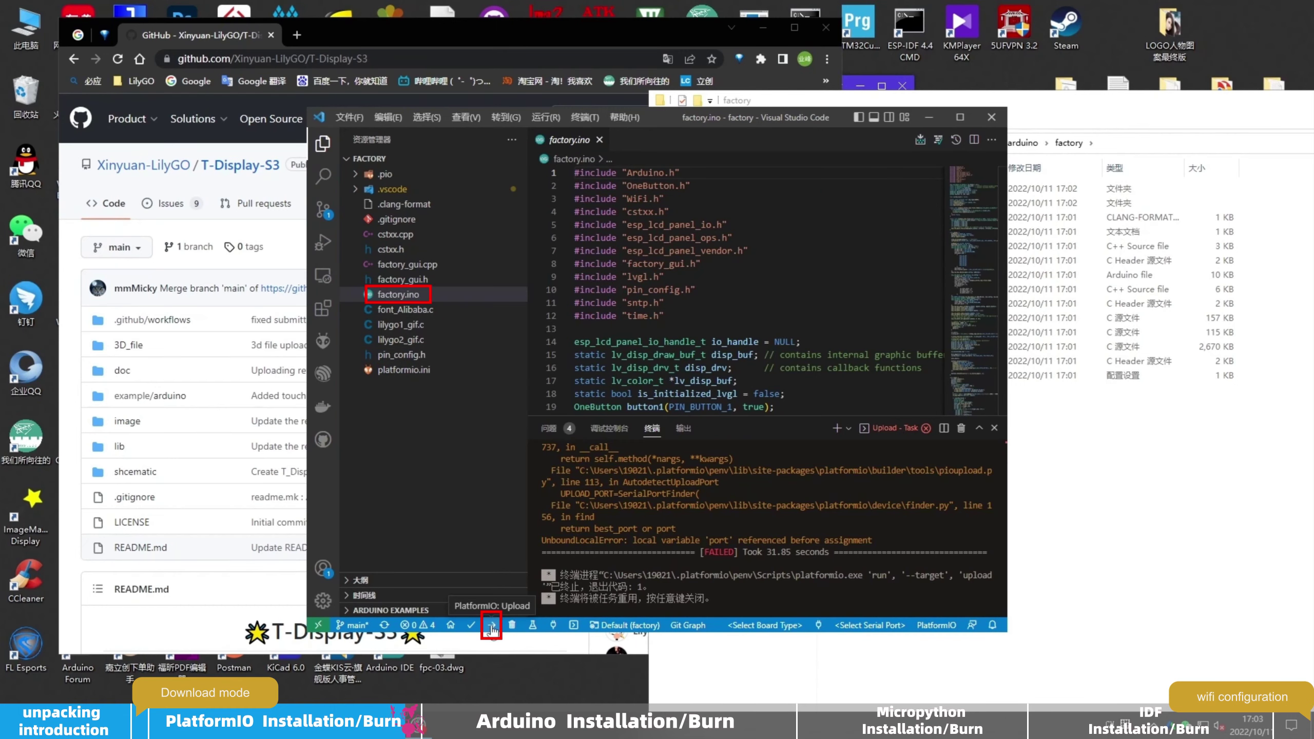
left_click(491, 626)
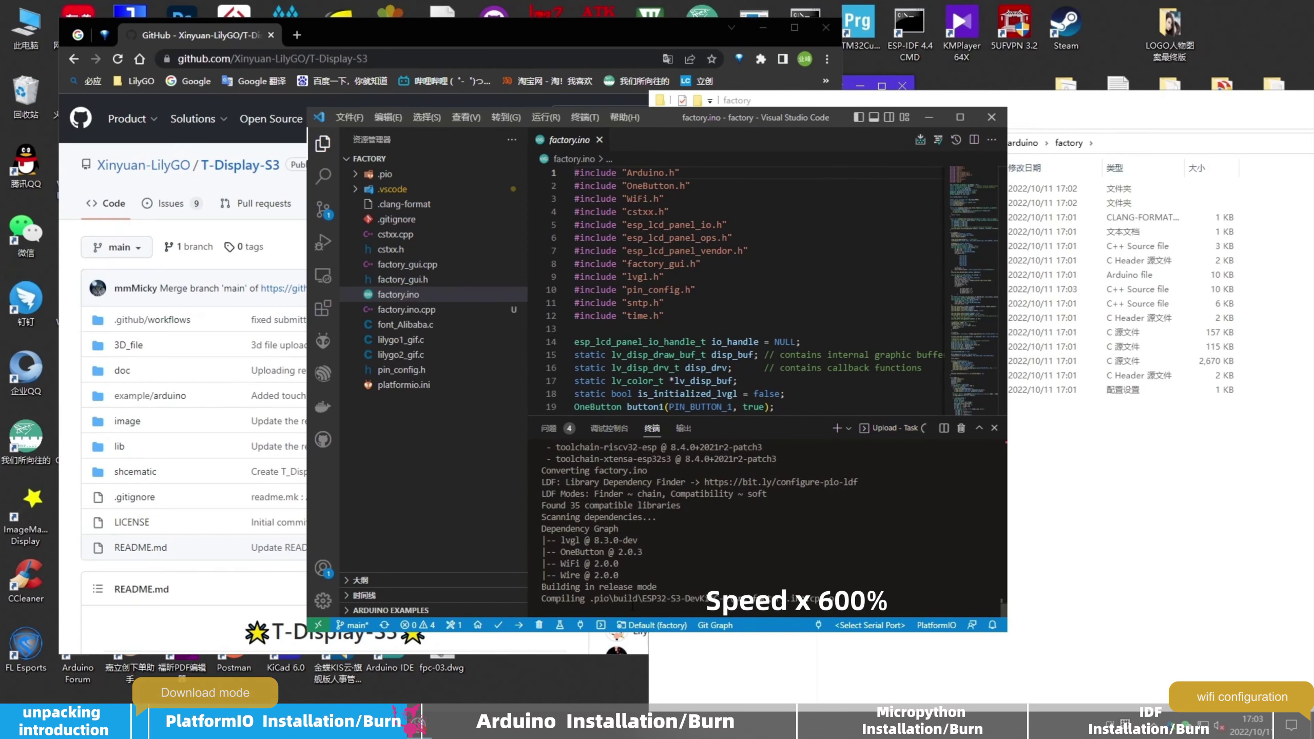
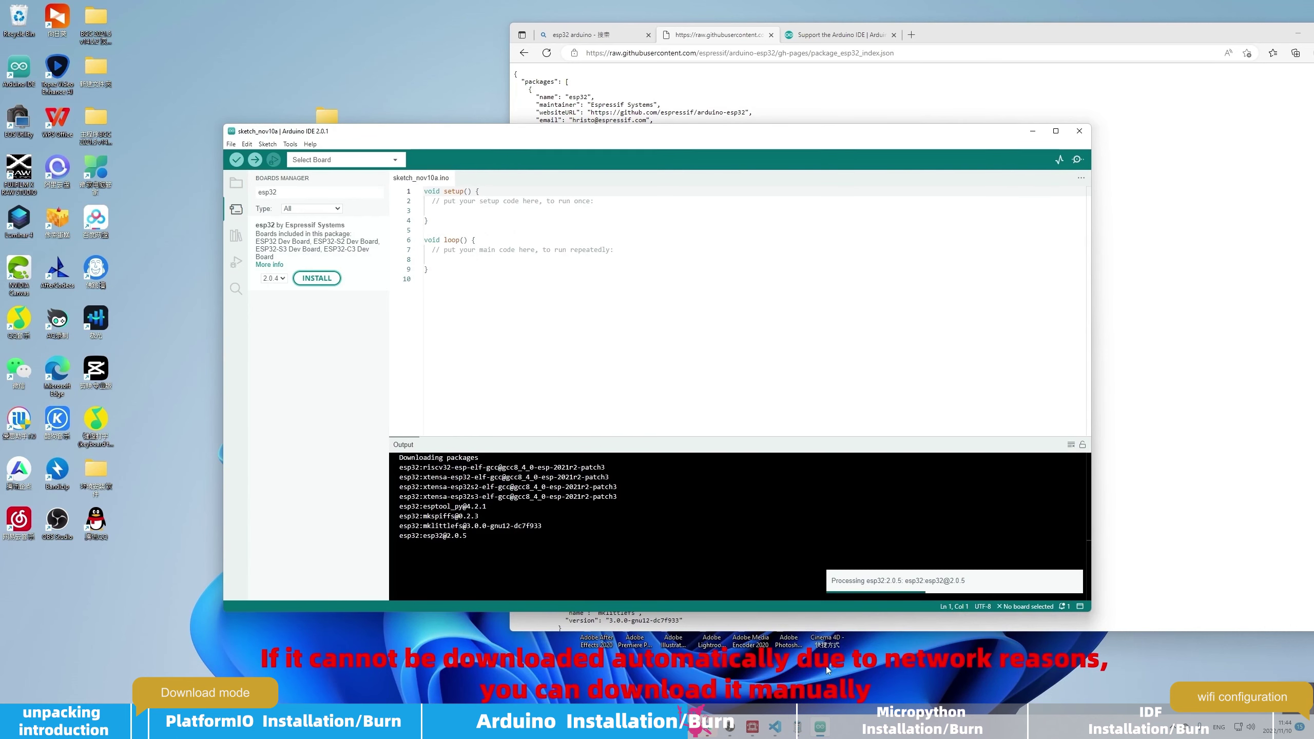
In Arduino IDE, choose ESP32S3 Dev Module from the esp32 boards as the sketch's board
left_click(1042, 554)
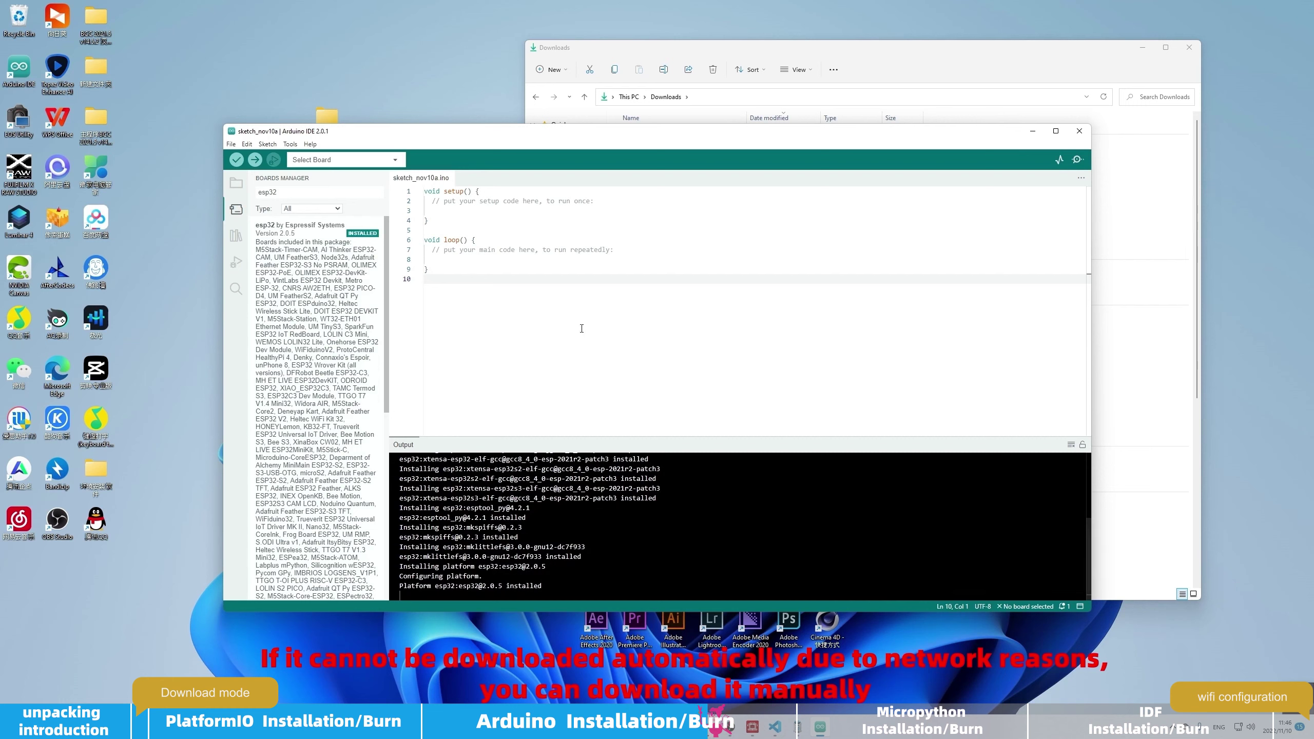
left_click(289, 144)
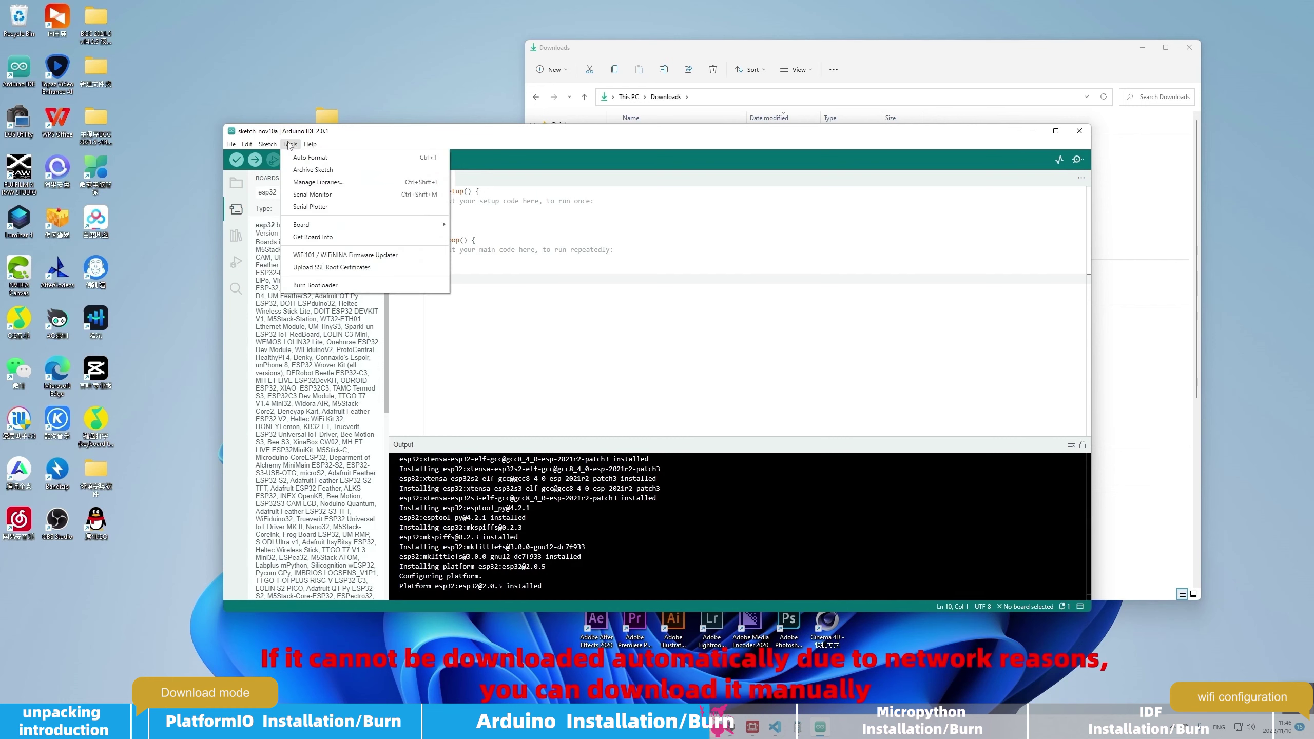
mouse_move(353, 226)
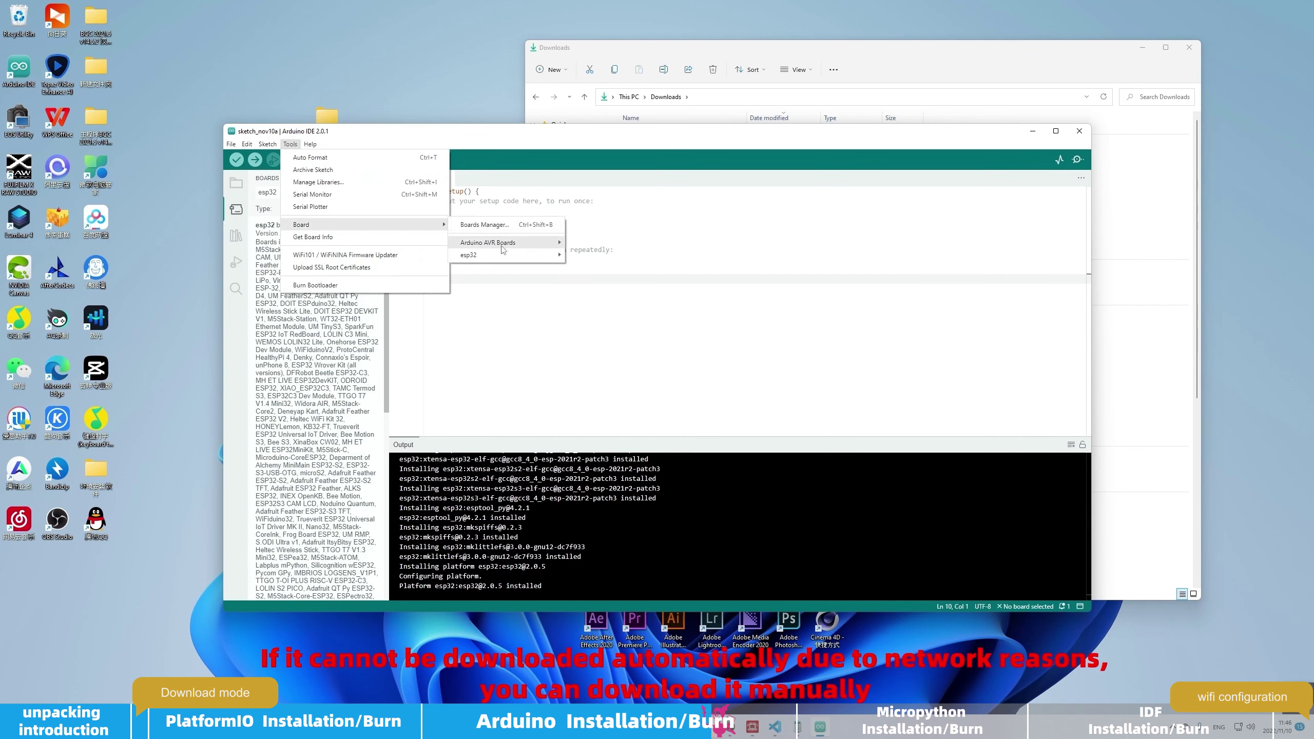
mouse_move(509, 257)
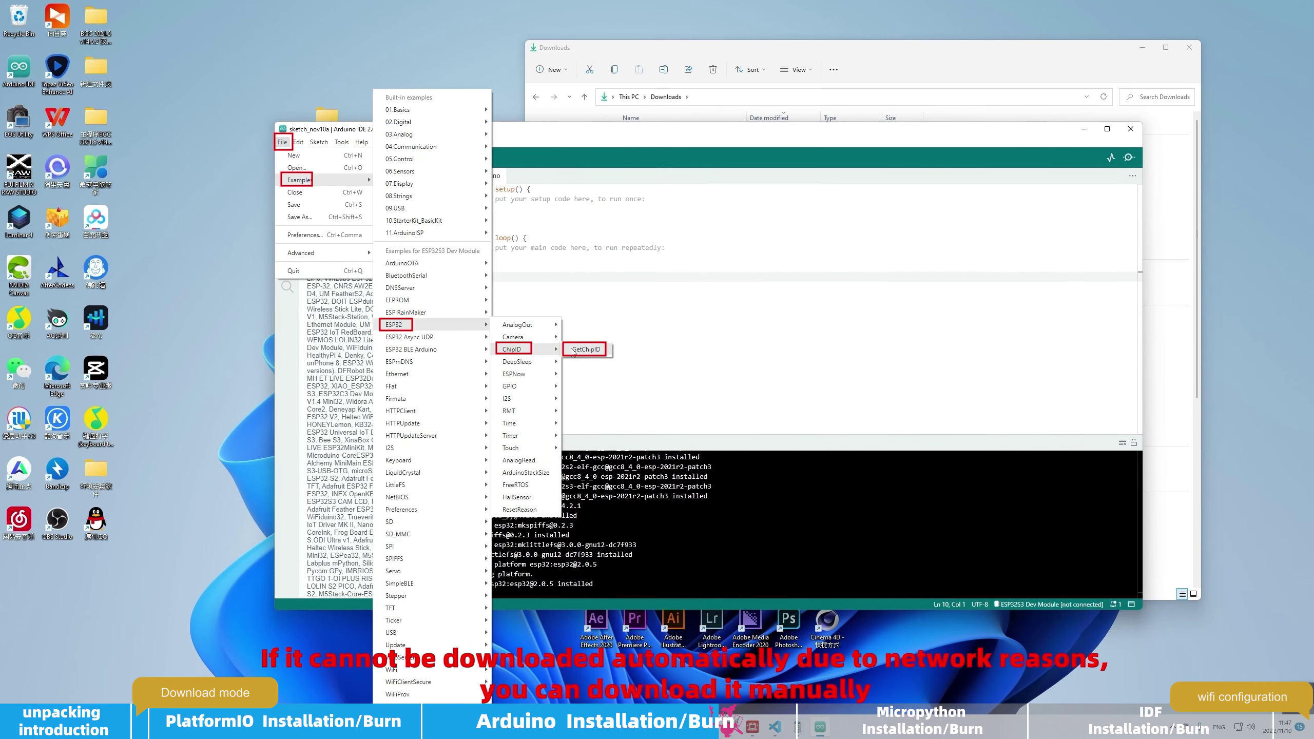
Open the ESP32 ChipID example GetChipID and configure its board options, enabling USB CDC On Boot and choosing the flash size
left_click(584, 349)
left_click(422, 164)
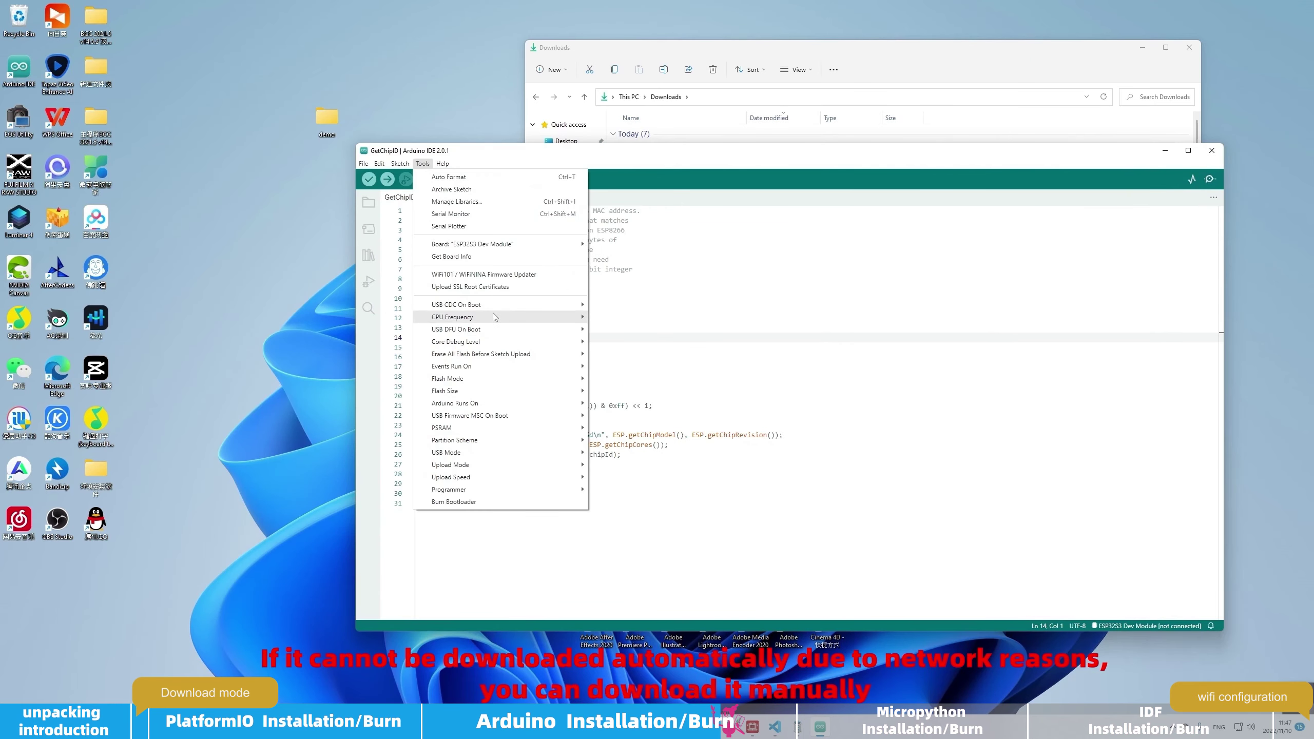
mouse_move(519, 304)
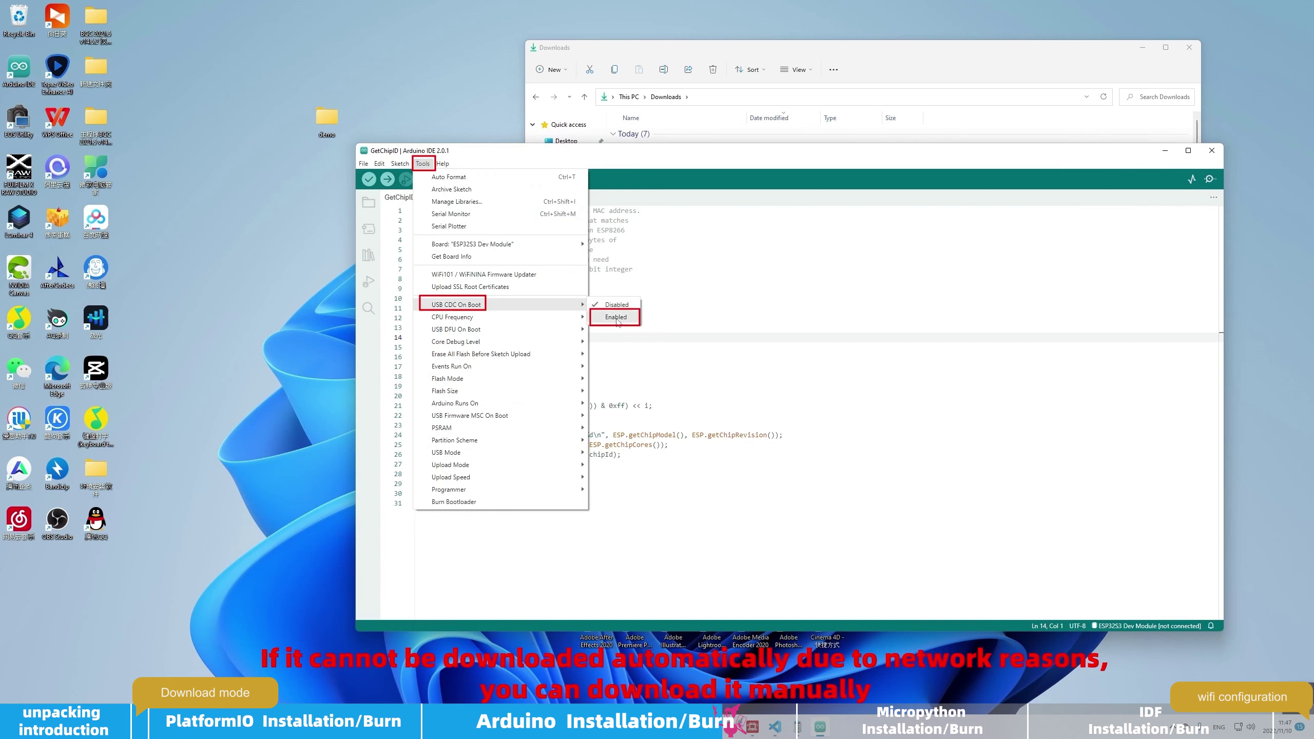
mouse_move(544, 391)
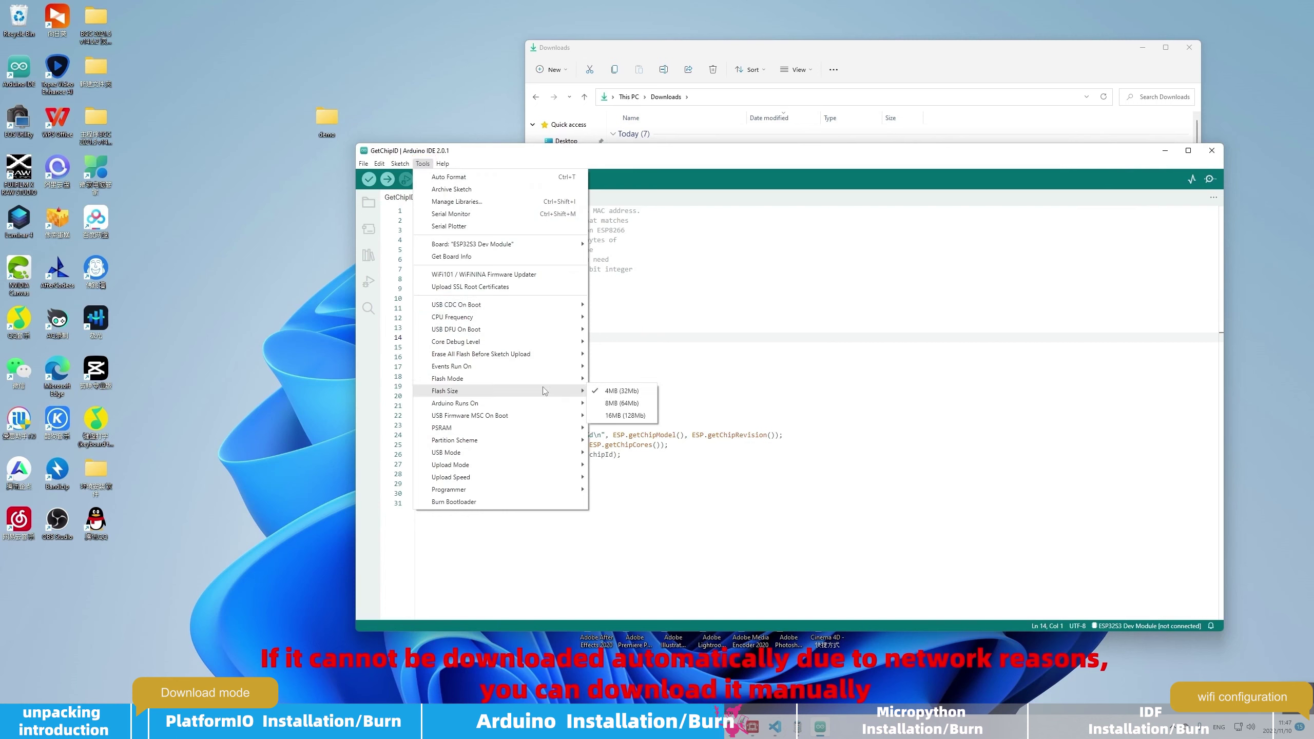
left_click(636, 403)
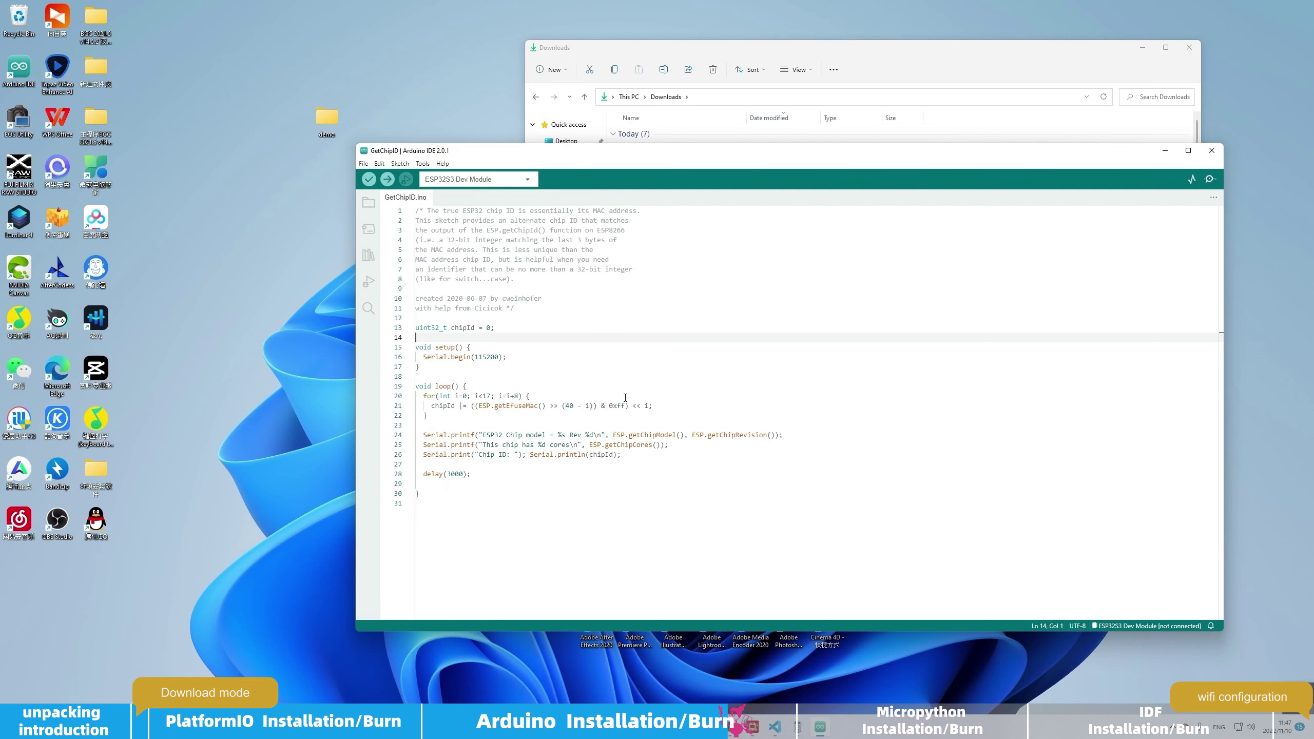
left_click(422, 164)
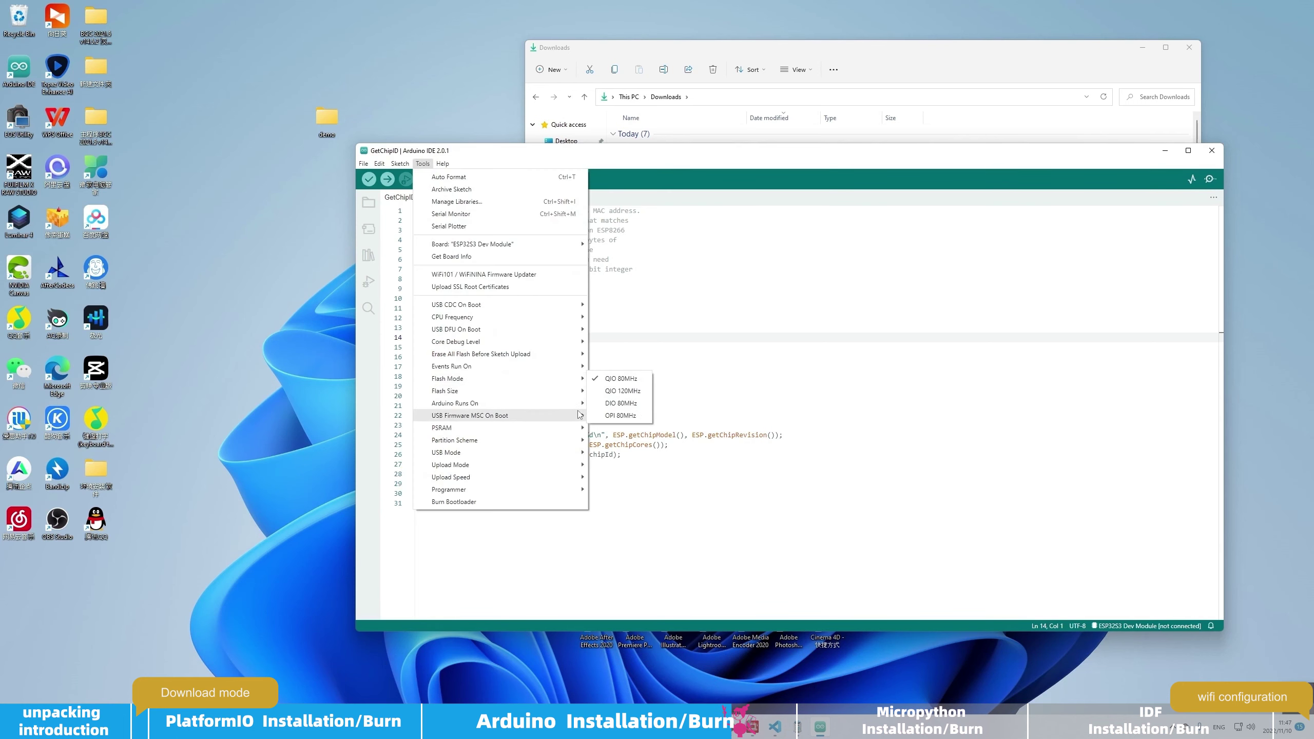
mouse_move(579, 414)
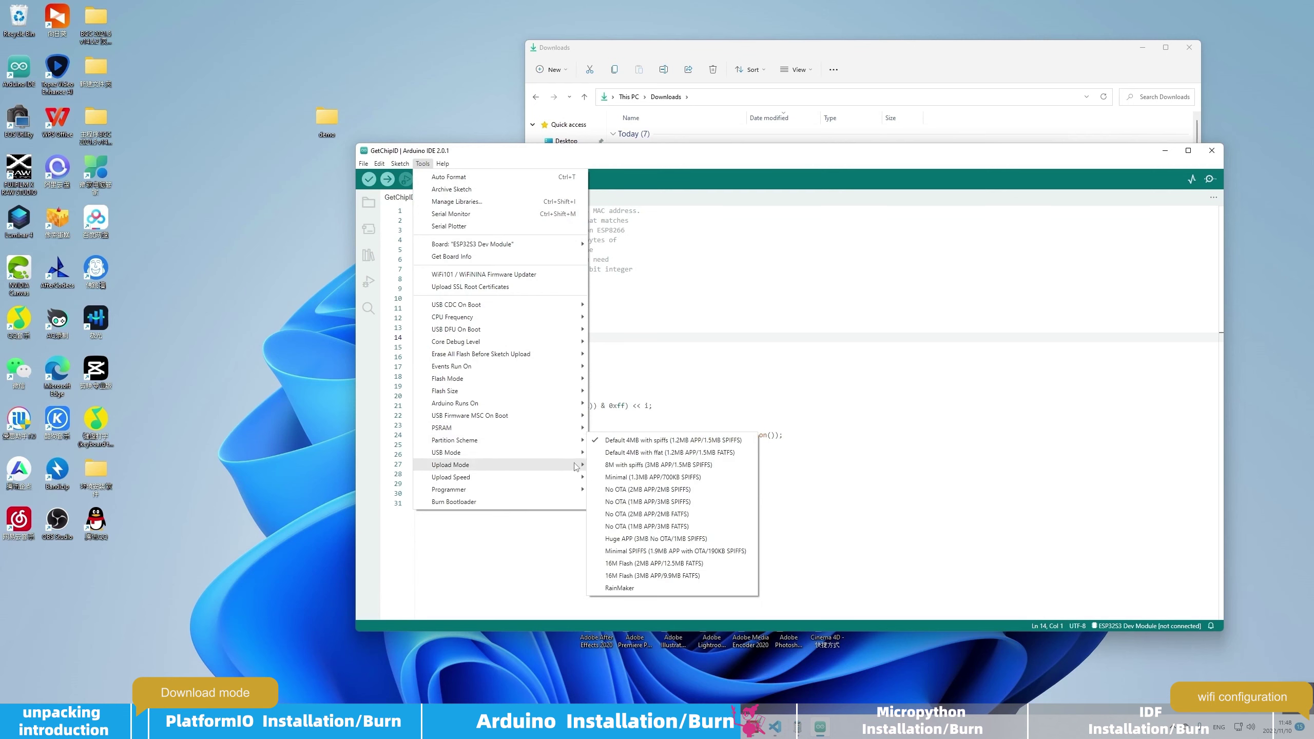
mouse_move(559, 490)
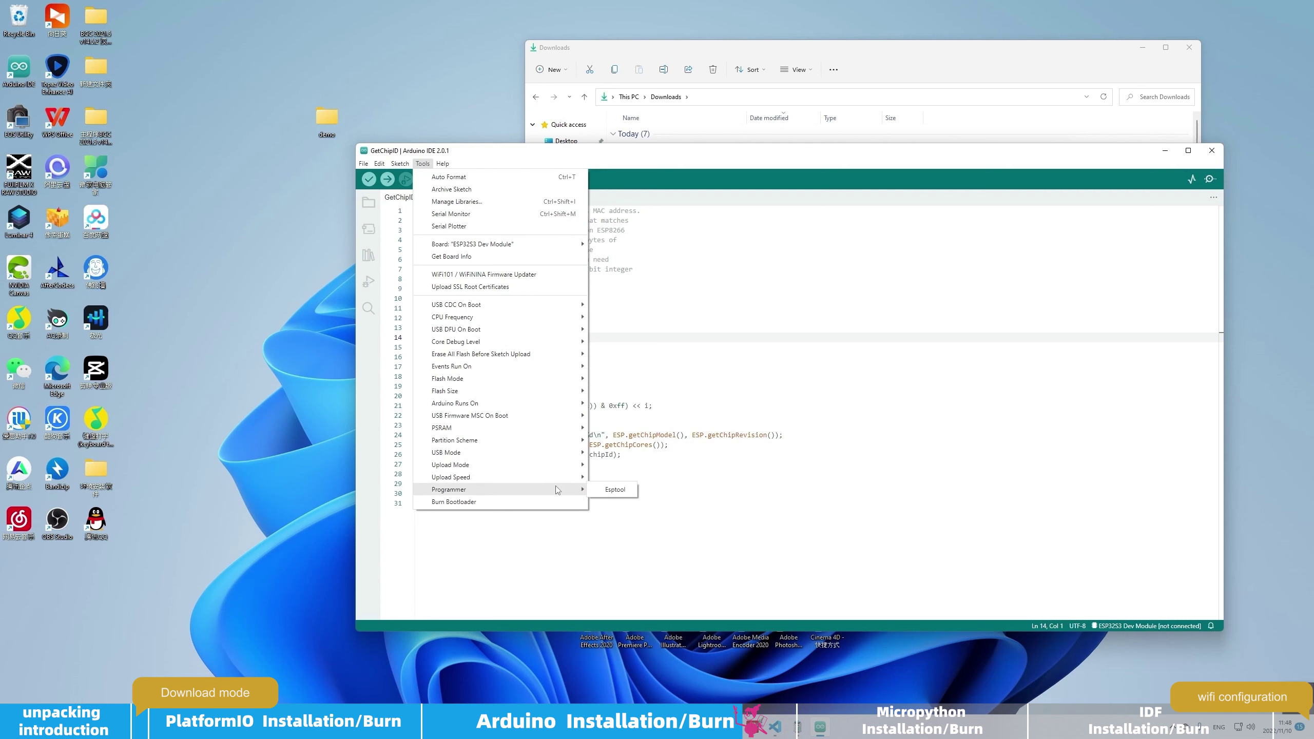
left_click(726, 357)
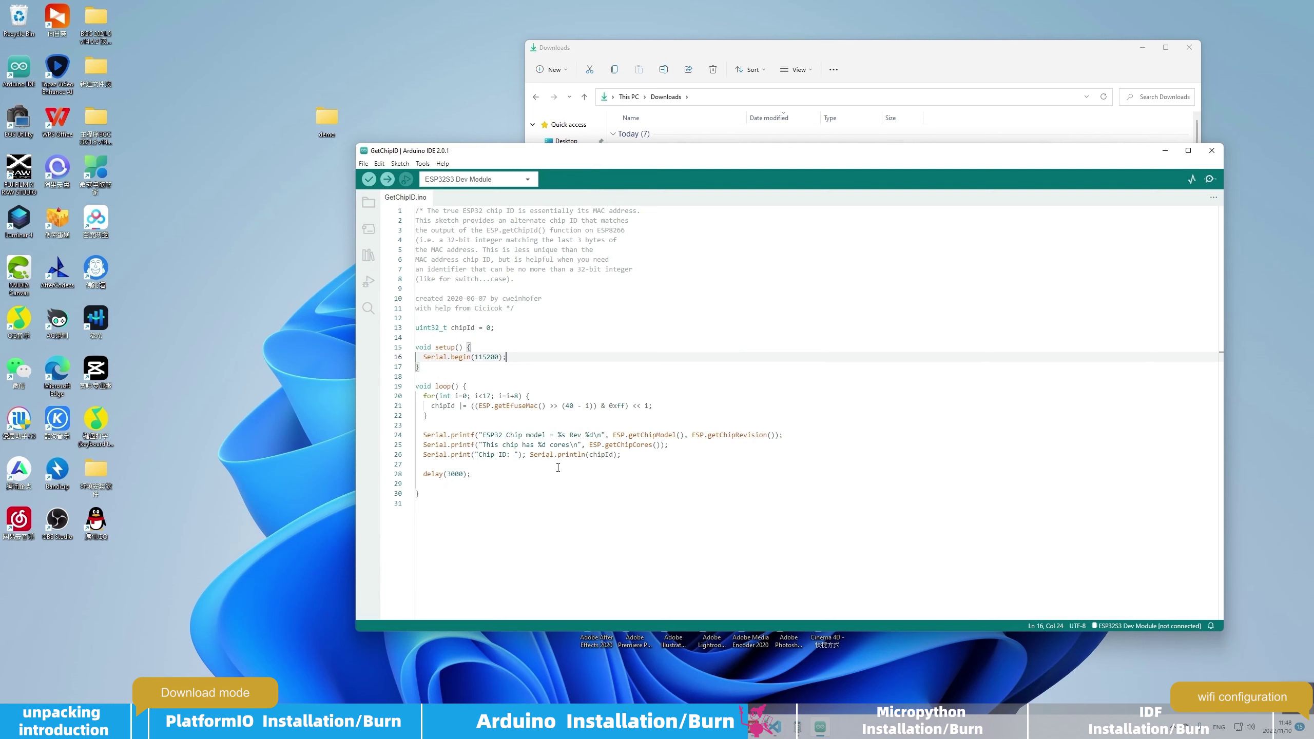
left_click(423, 164)
left_click(538, 159)
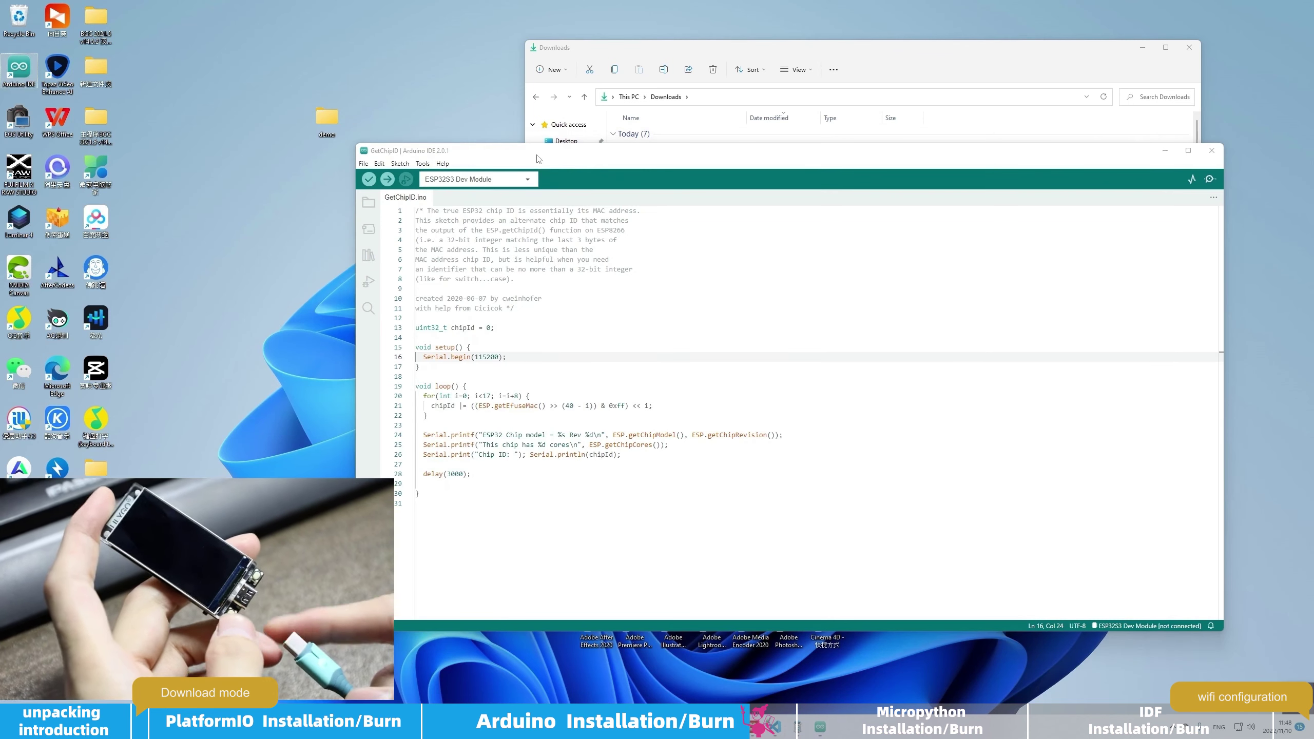
Open Windows Device Manager and identify the connected board's serial port under Ports (COM & LPT)
left_click_drag(538, 159, 674, 175)
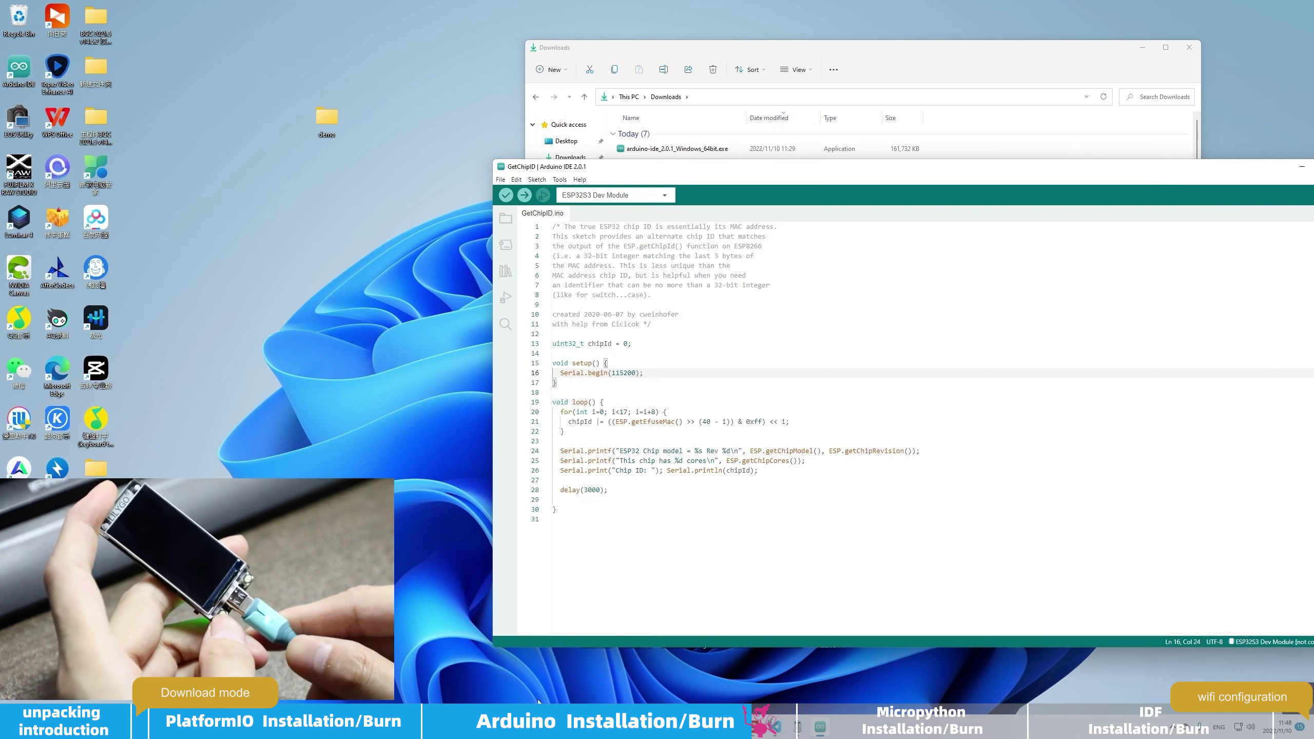
right_click(538, 726)
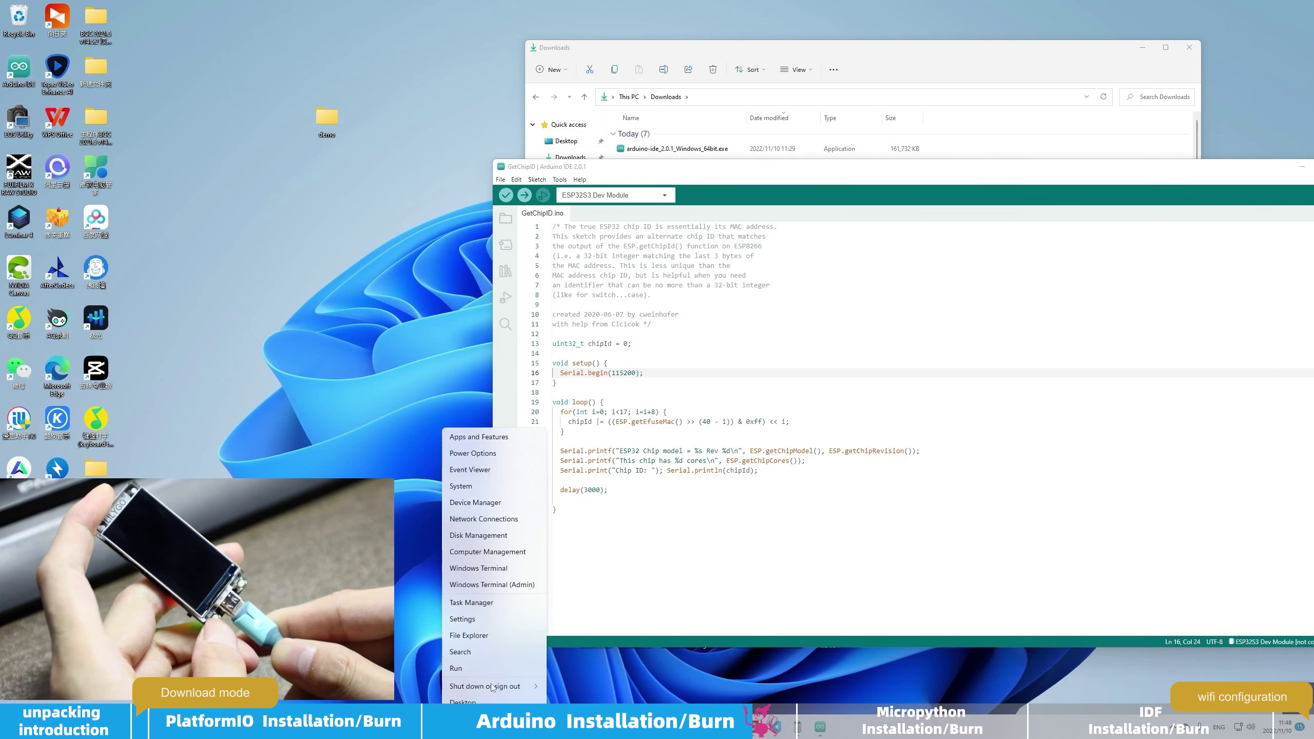
left_click(506, 503)
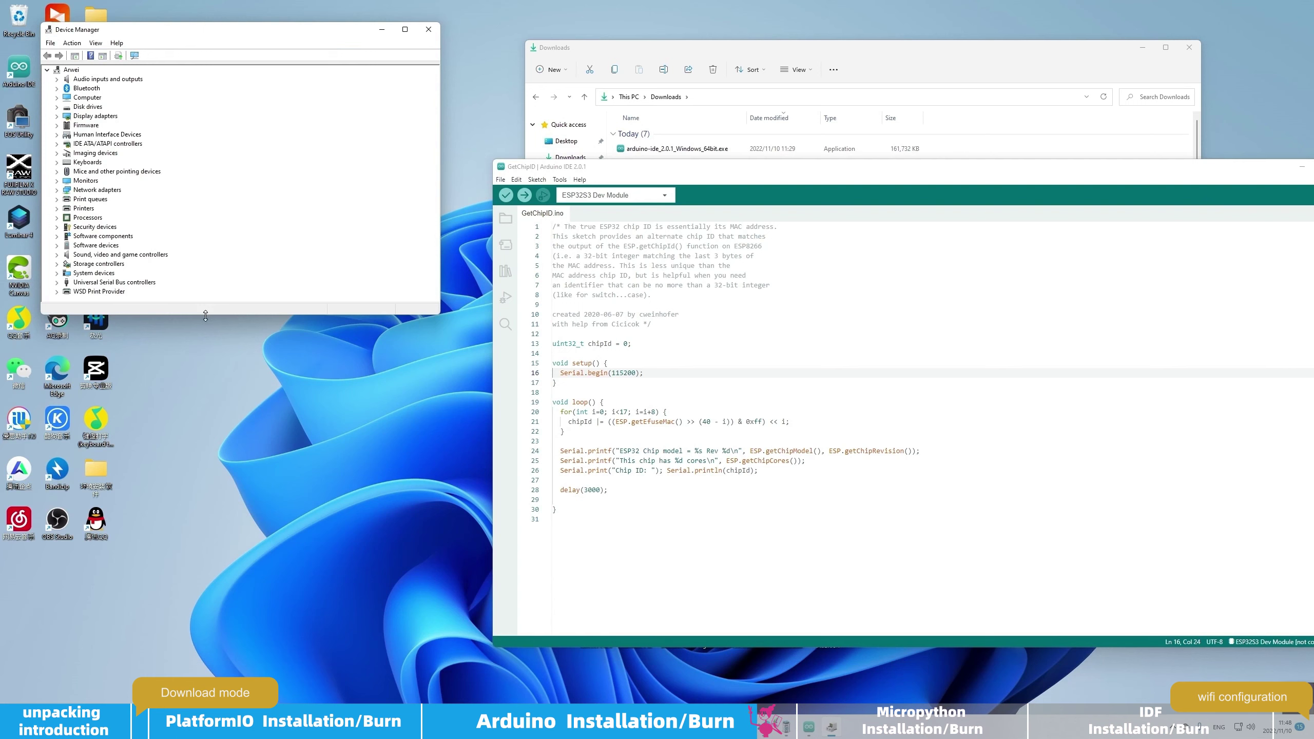
left_click_drag(209, 314, 242, 446)
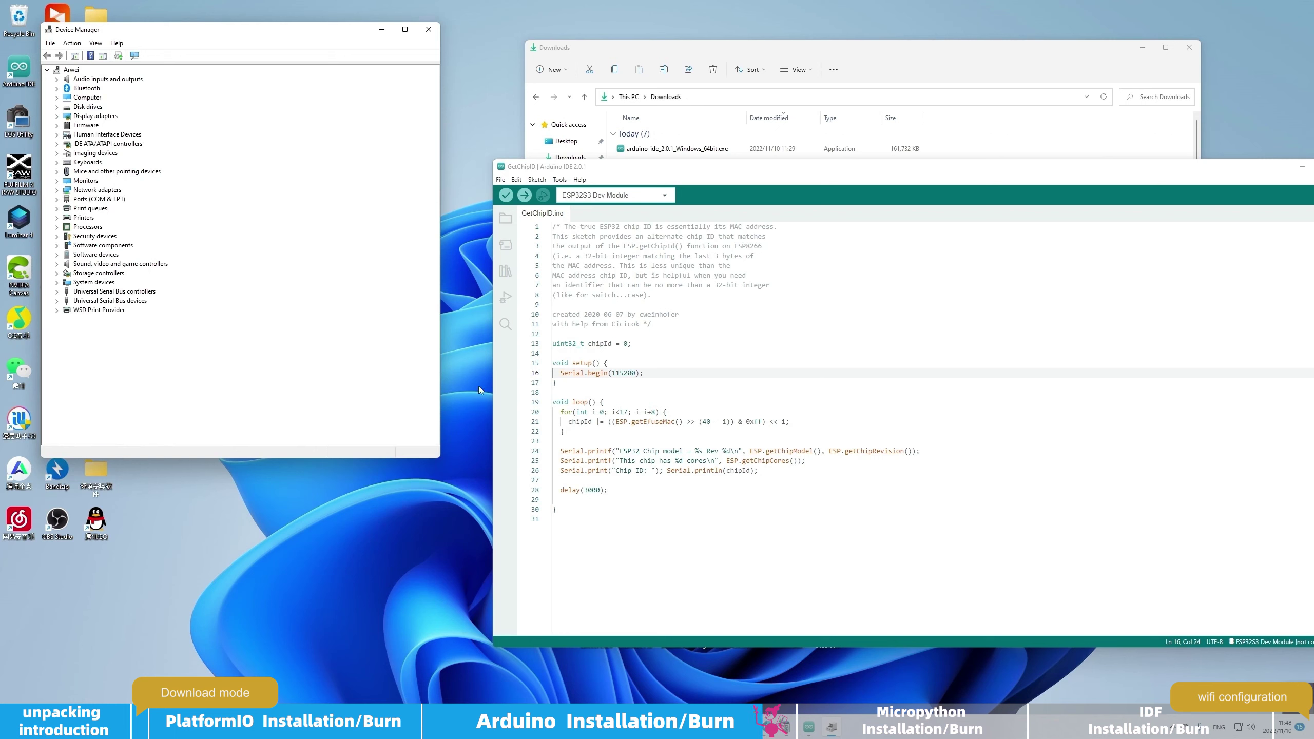
left_click(57, 199)
left_click(91, 209)
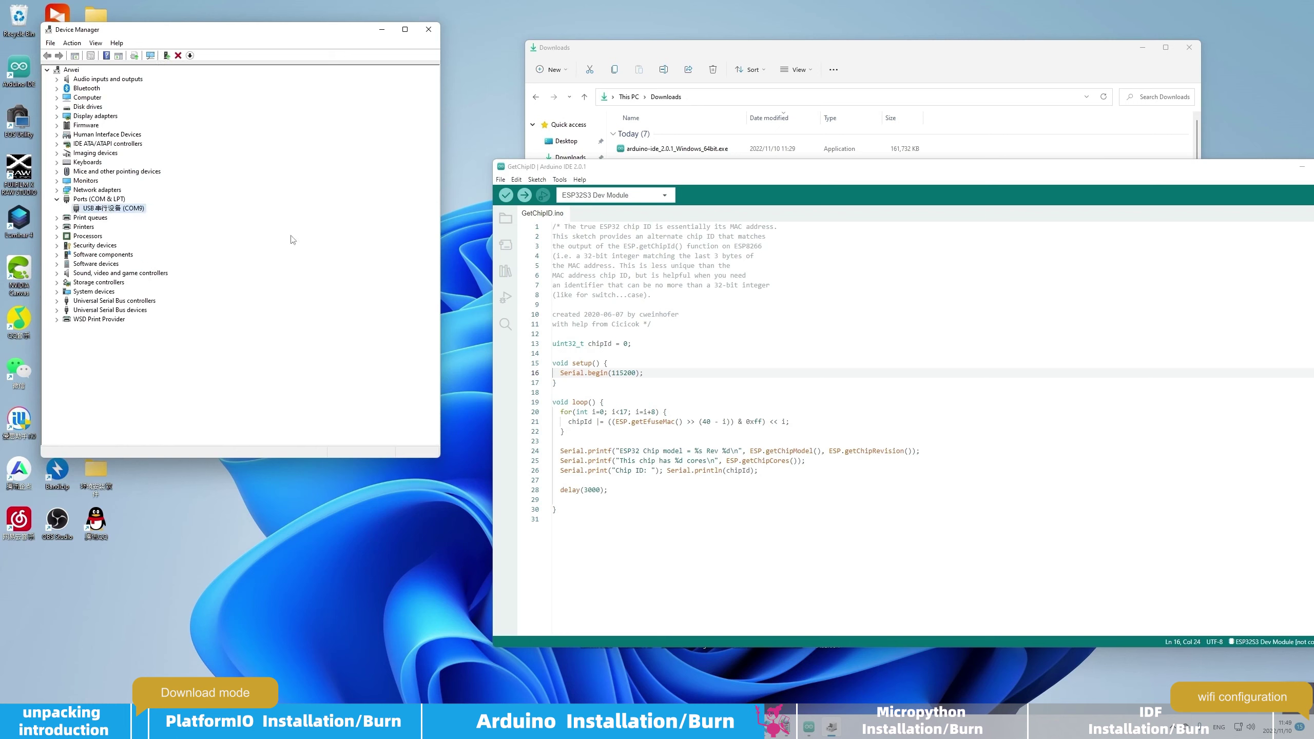
Set the sketch's port to COM9 in Arduino IDE and upload GetChipID to the board
left_click(591, 265)
left_click(560, 179)
mouse_move(703, 484)
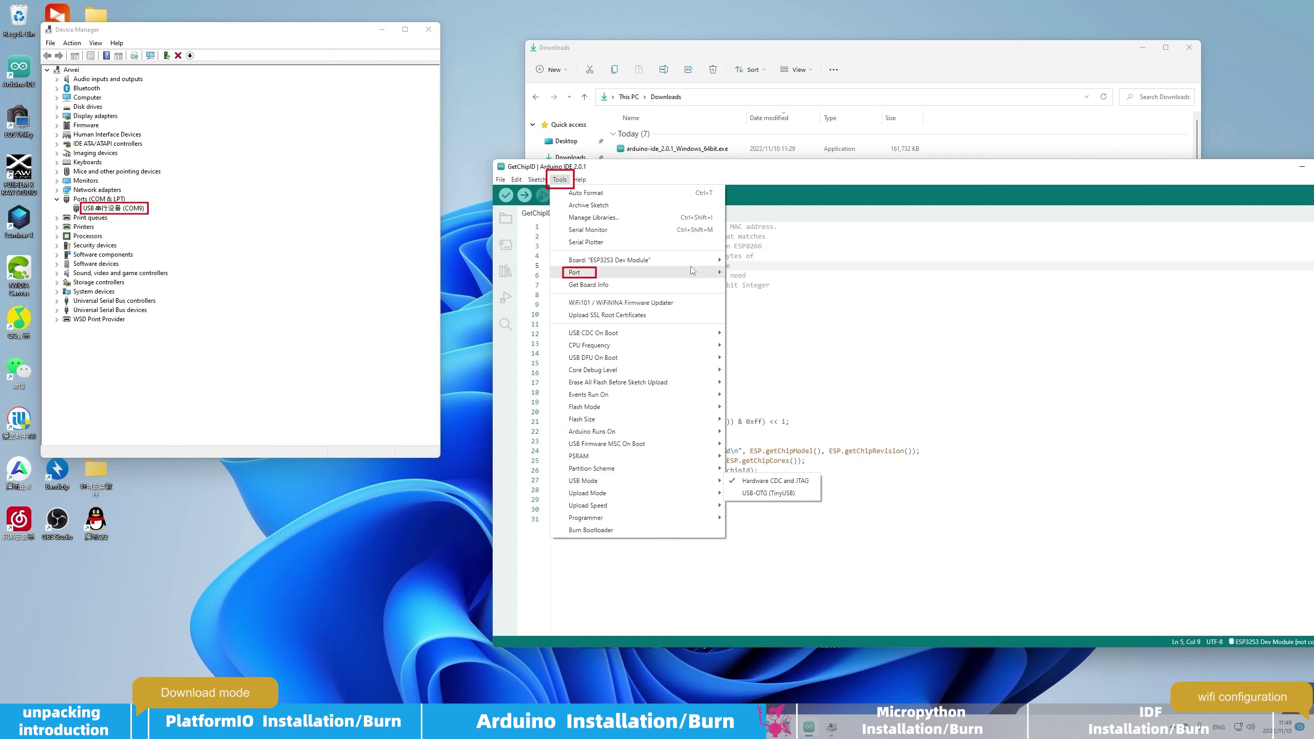
mouse_move(672, 272)
left_click(771, 288)
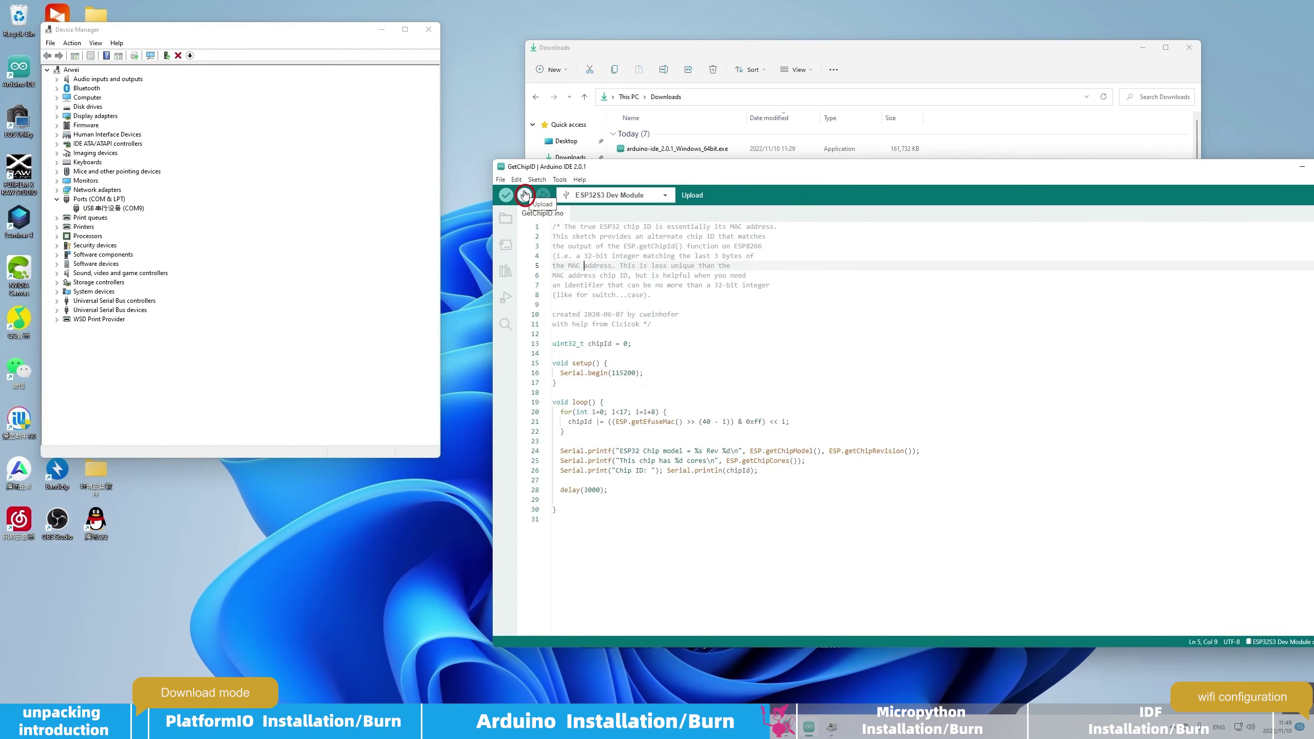
left_click(524, 195)
left_click_drag(738, 173, 540, 161)
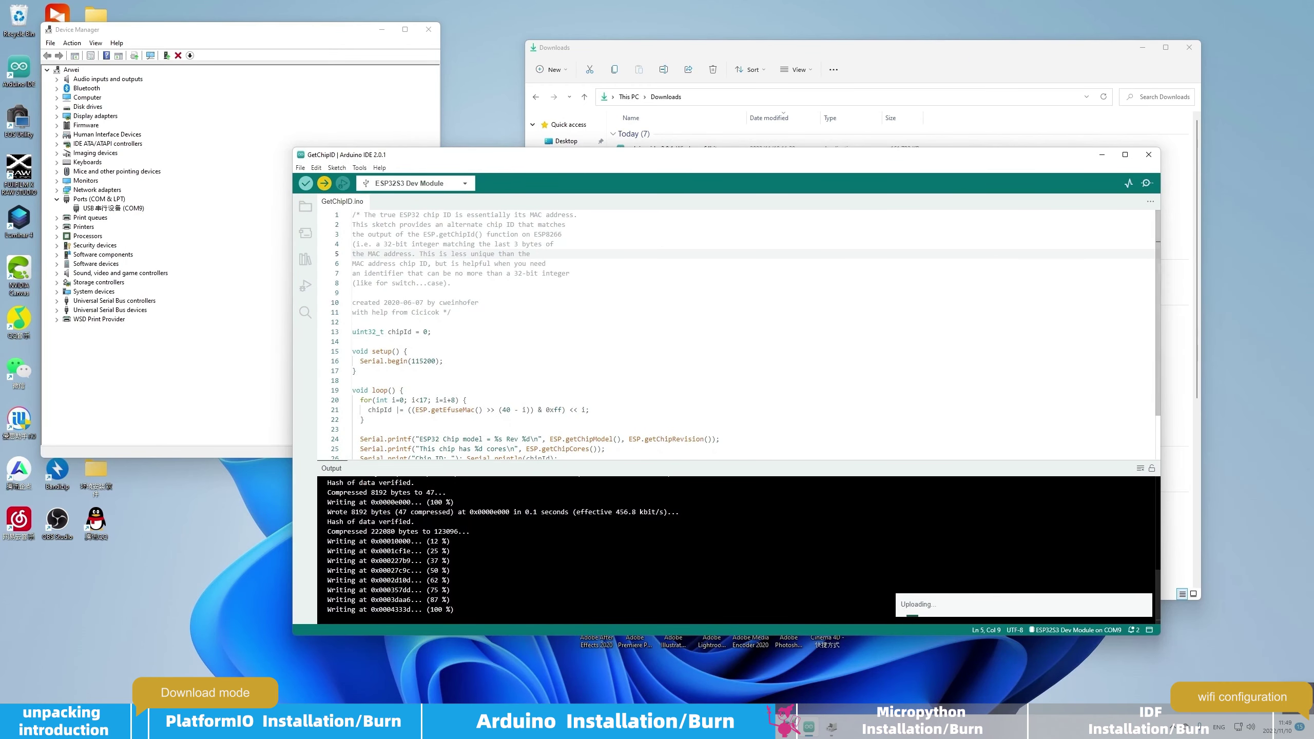
Open the Serial Plotter, allow Arduino IDE through the firewall on public networks, and close the plotter
left_click(1129, 186)
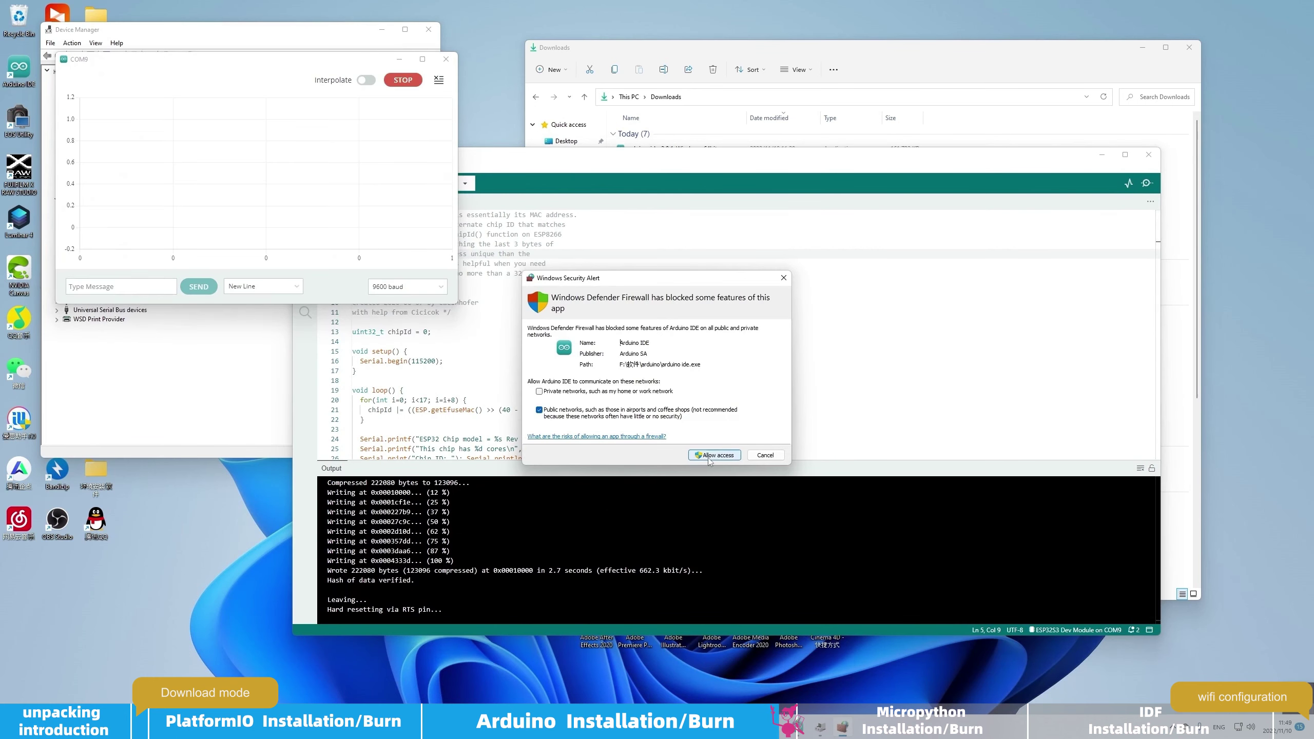
left_click(713, 457)
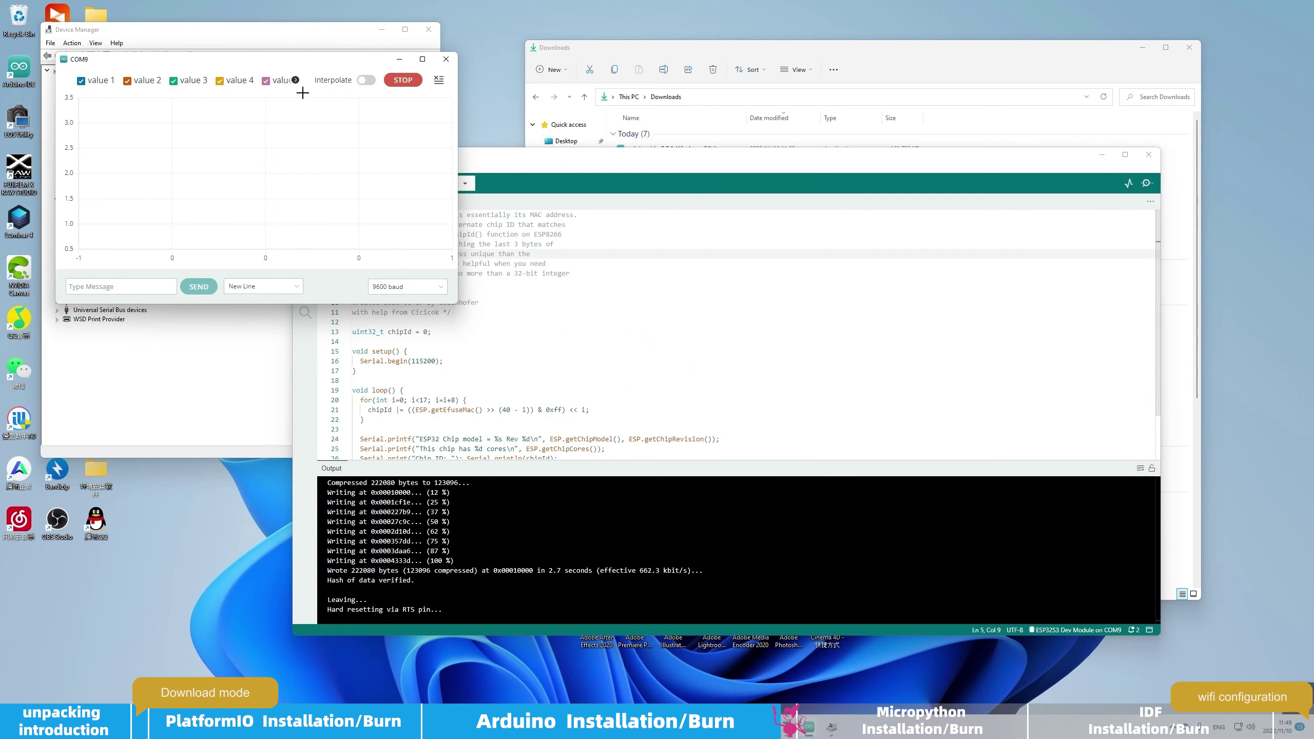
left_click_drag(293, 65, 693, 252)
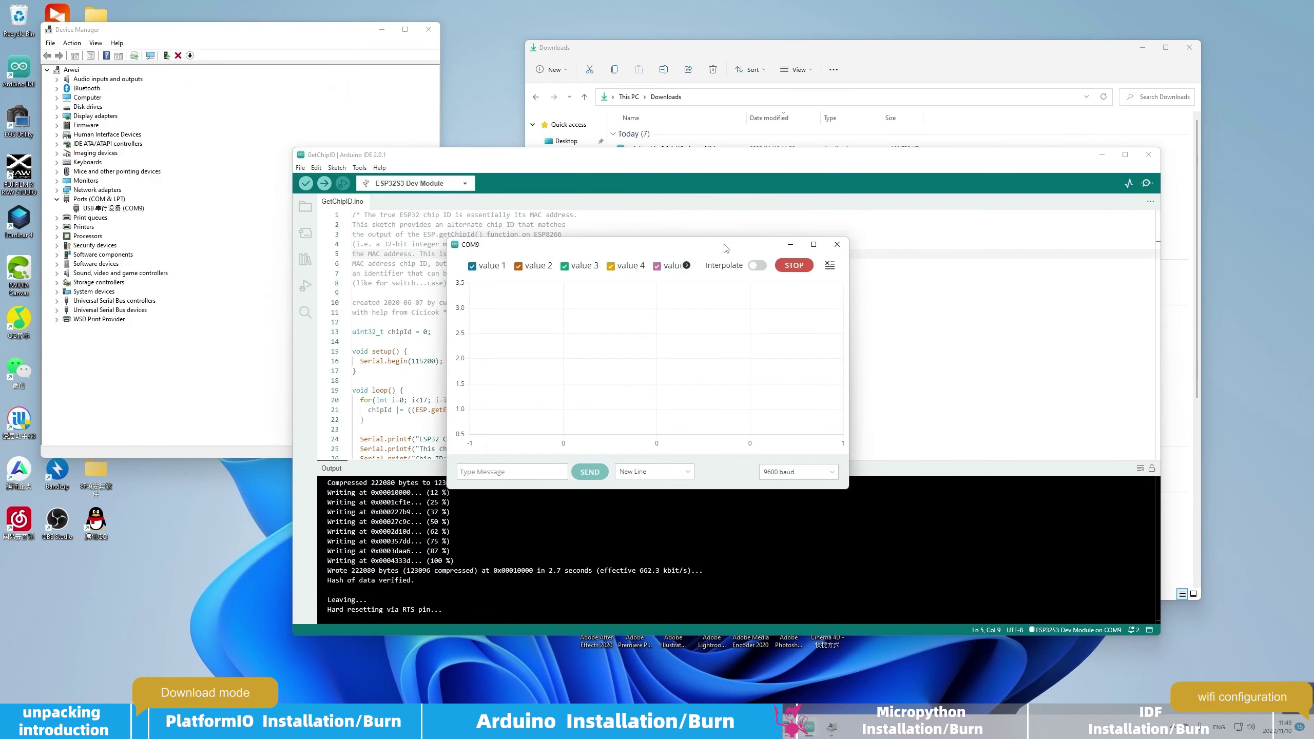
left_click(837, 244)
Open the Serial Monitor for the board and set its rate to 115200 baud
left_click(1147, 184)
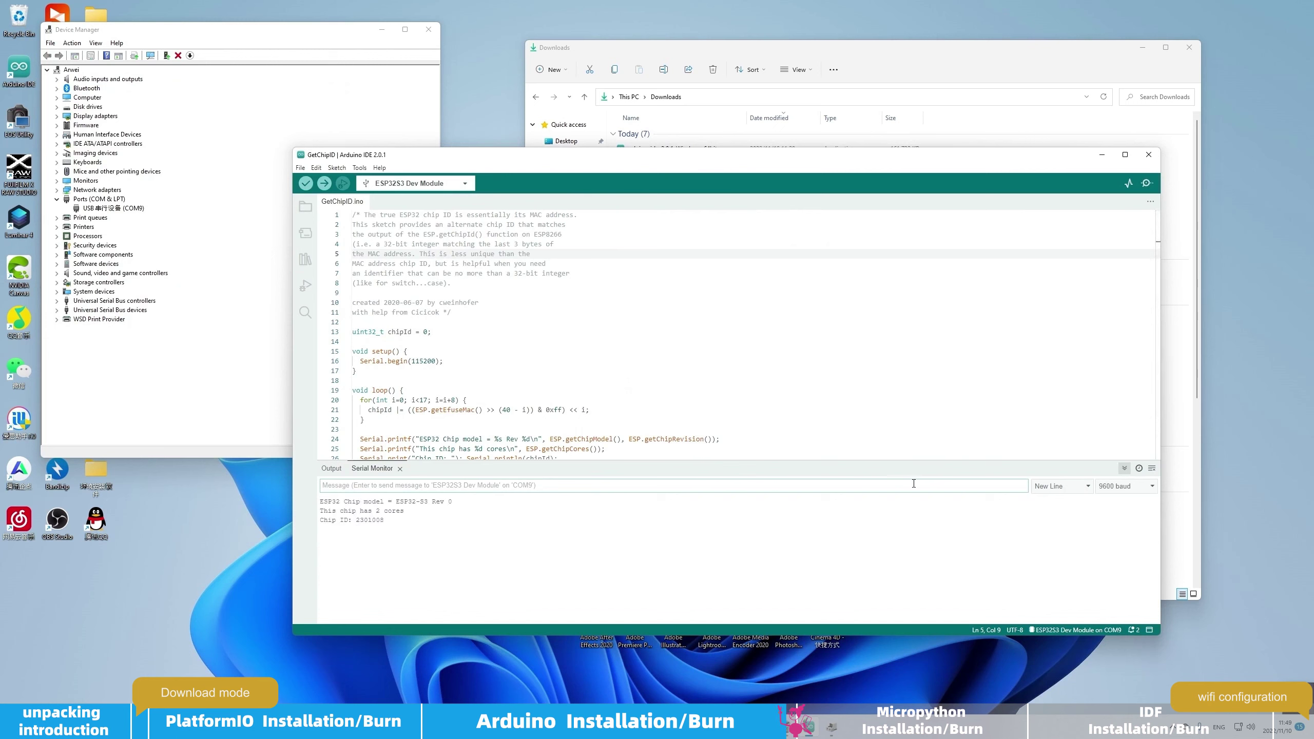
left_click(1126, 486)
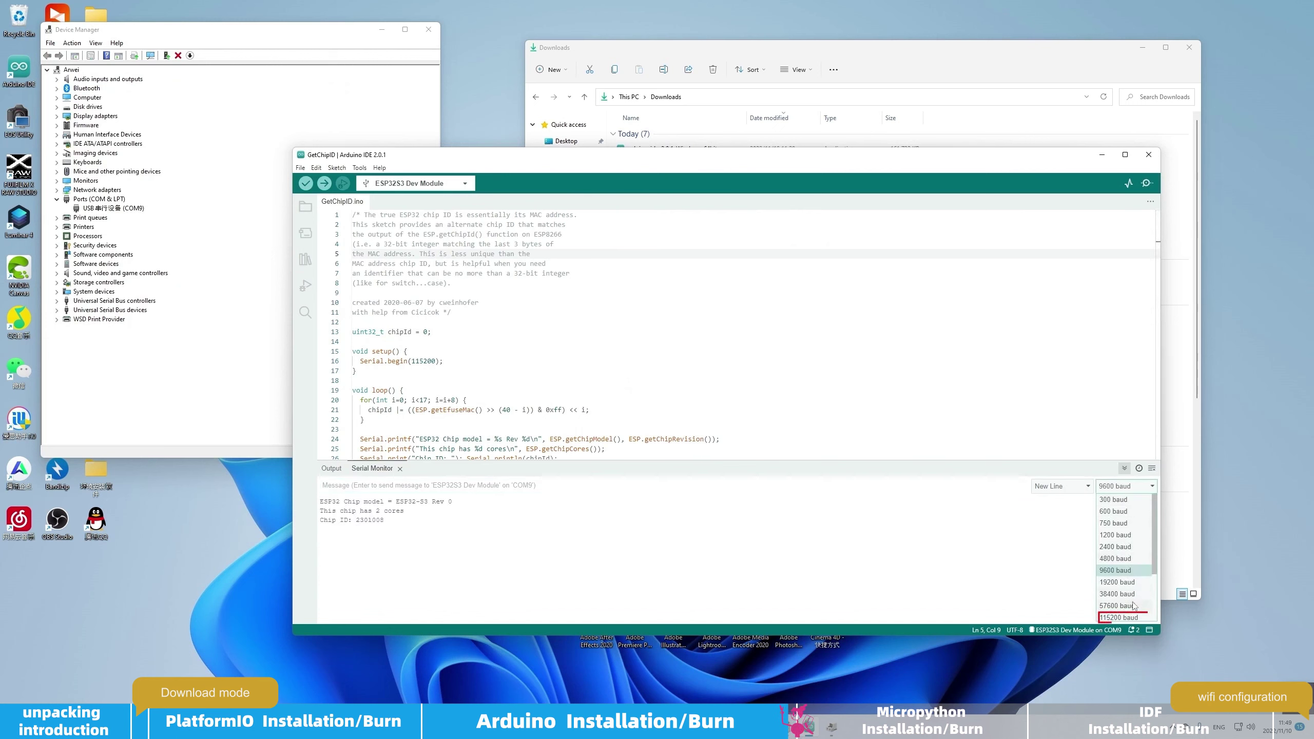
left_click(1123, 618)
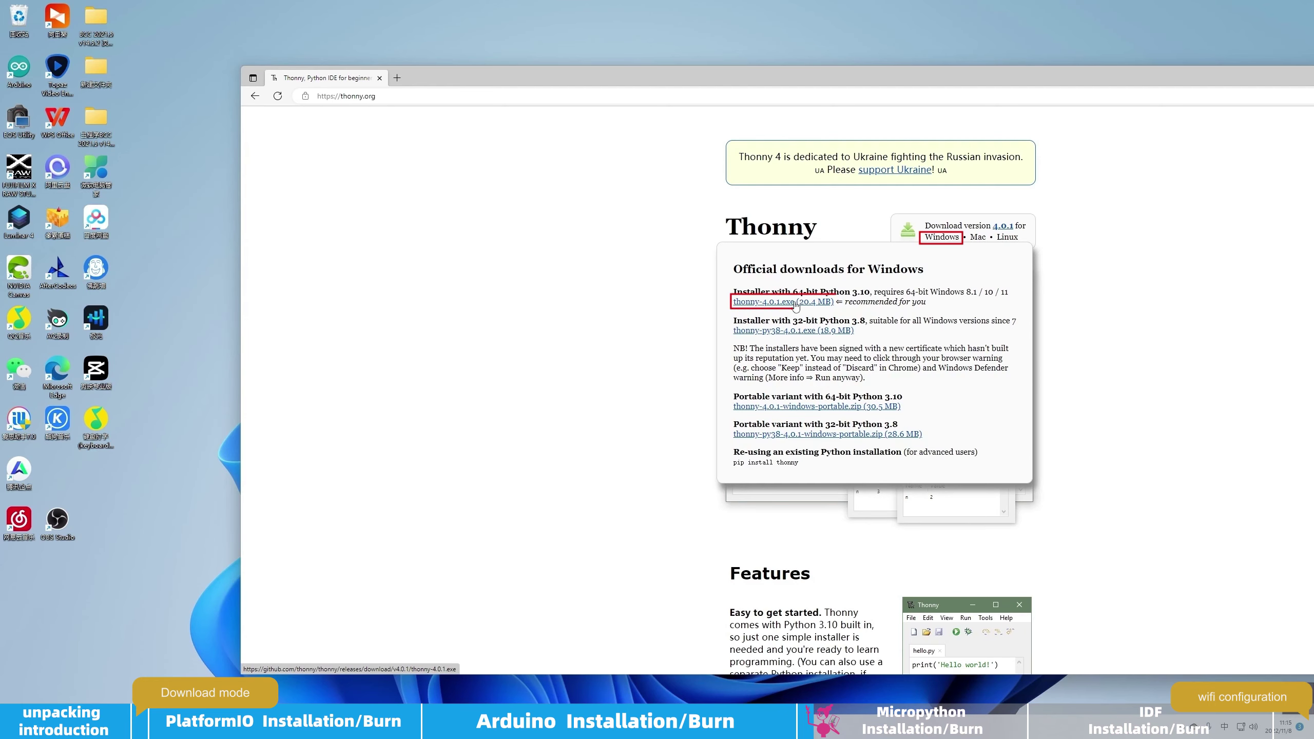
Download thonny-4.0.1.exe from thonny.org and start its installation for all users
left_click(795, 305)
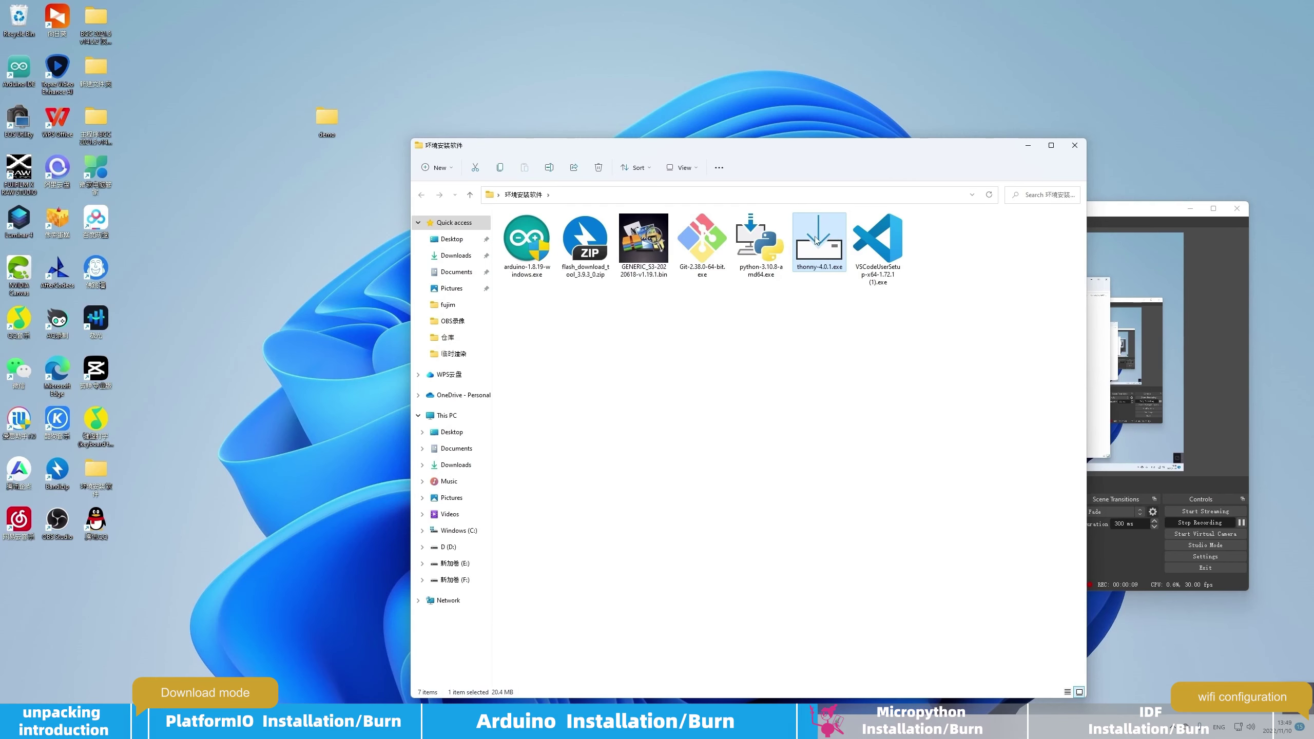
double_click(816, 239)
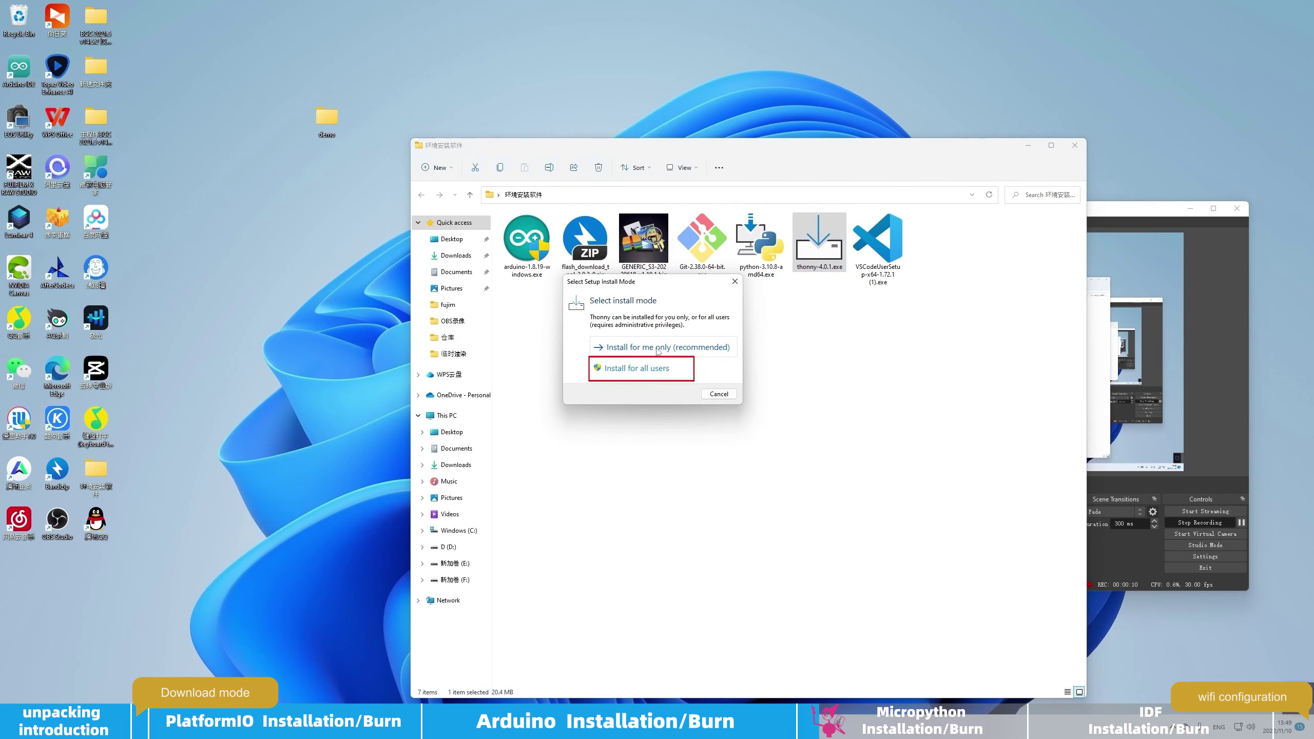
left_click(650, 372)
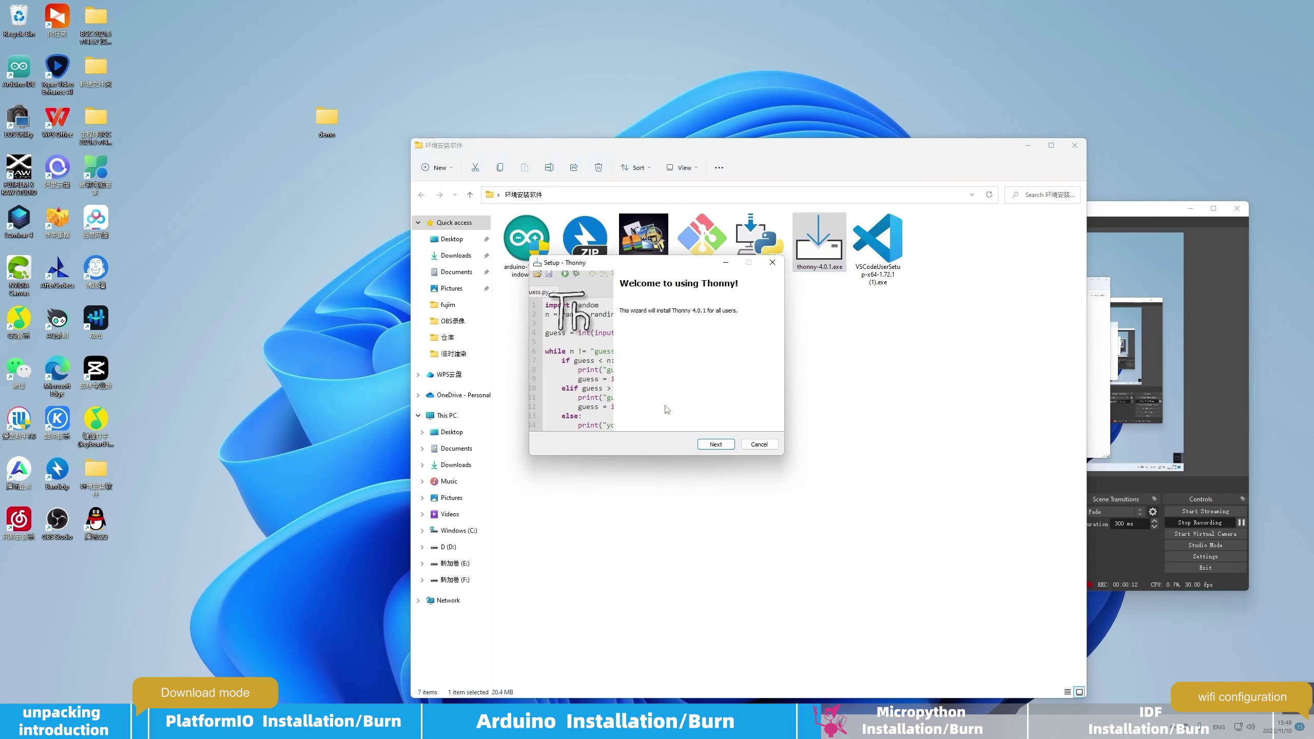
left_click(719, 448)
left_click(721, 448)
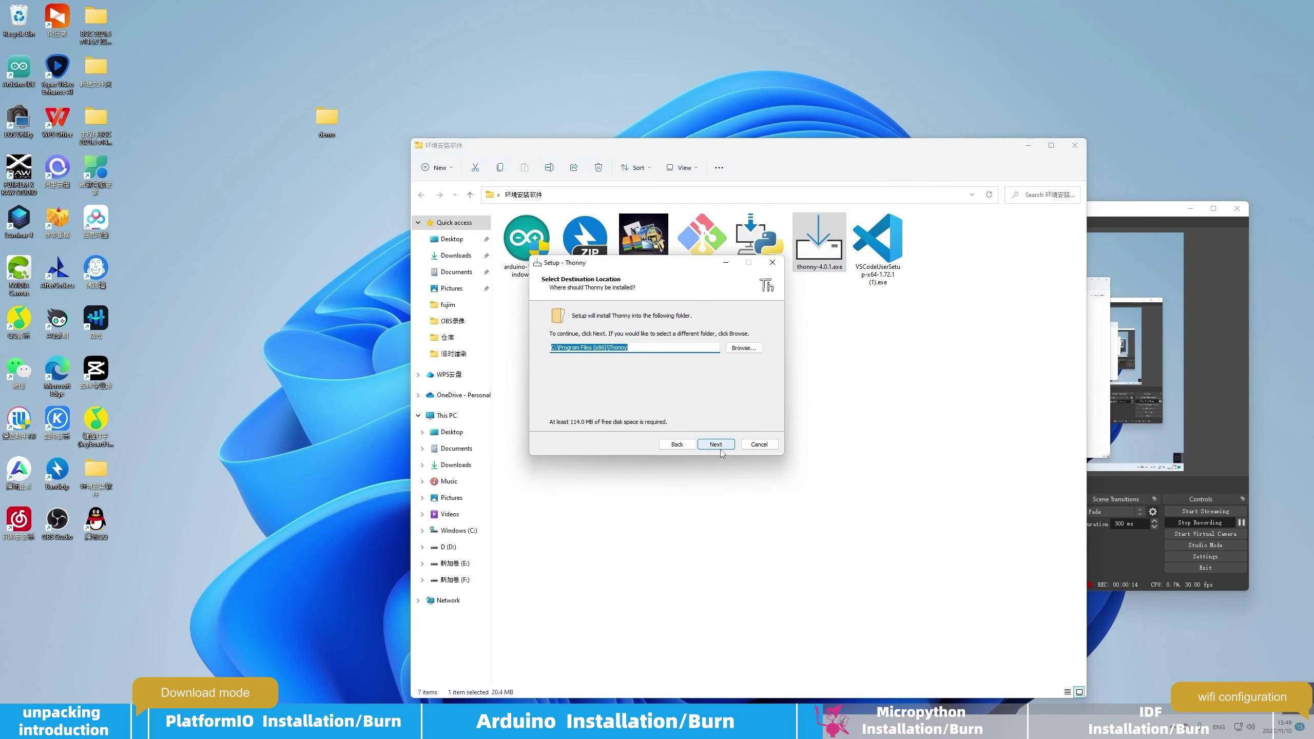
Set Thonny's installation folder to F:\软件\Thonny
left_click(751, 352)
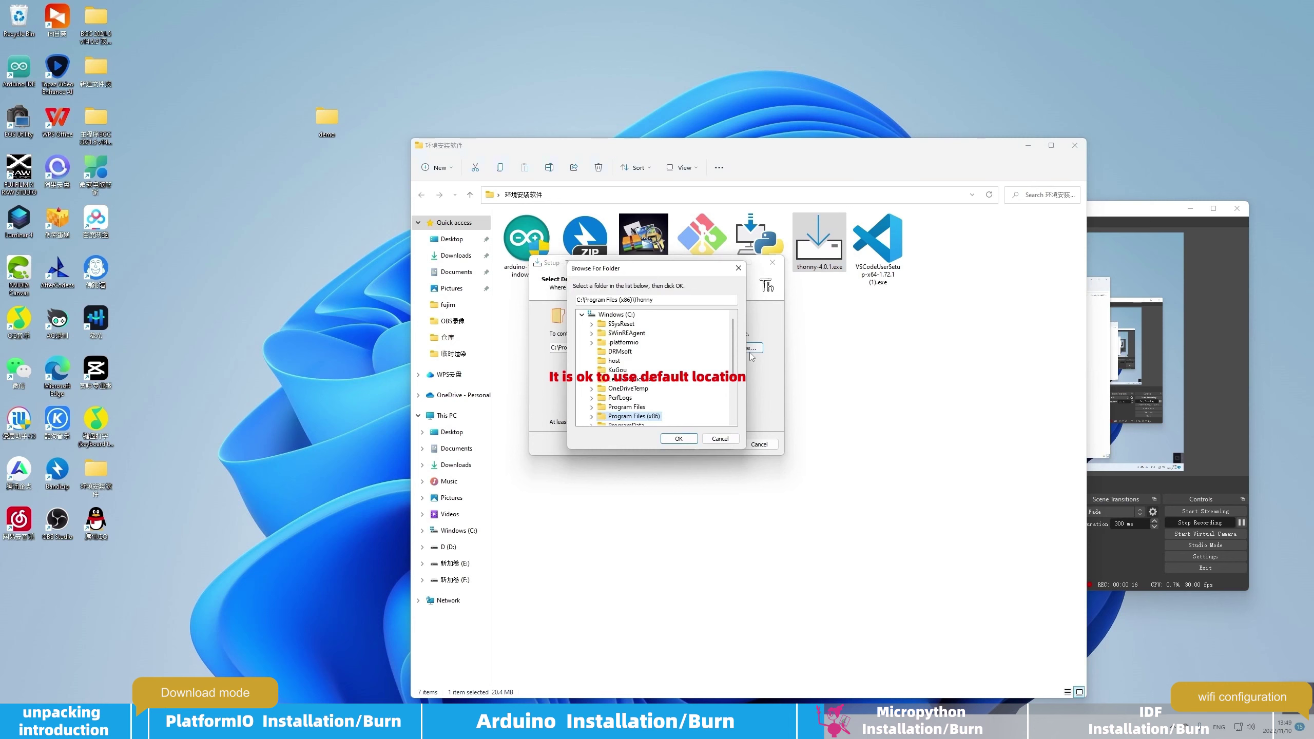
left_click(582, 314)
double_click(593, 343)
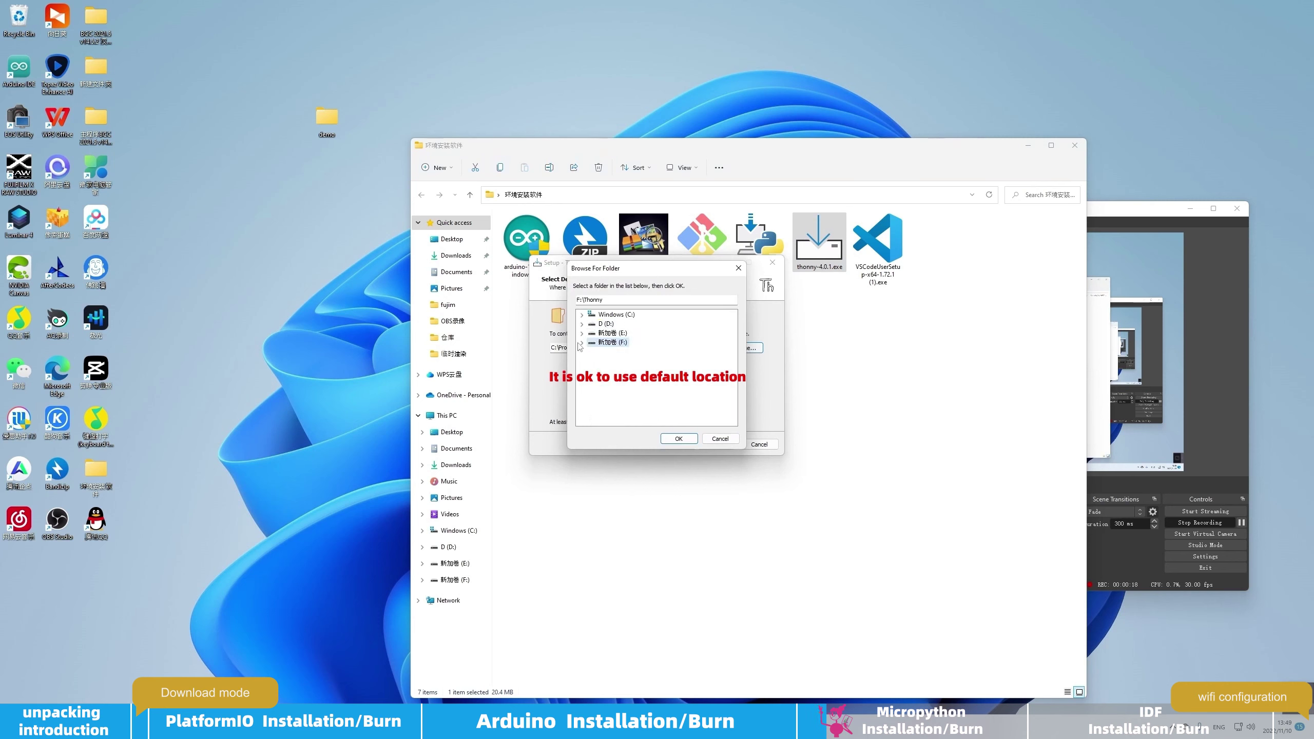
left_click(614, 397)
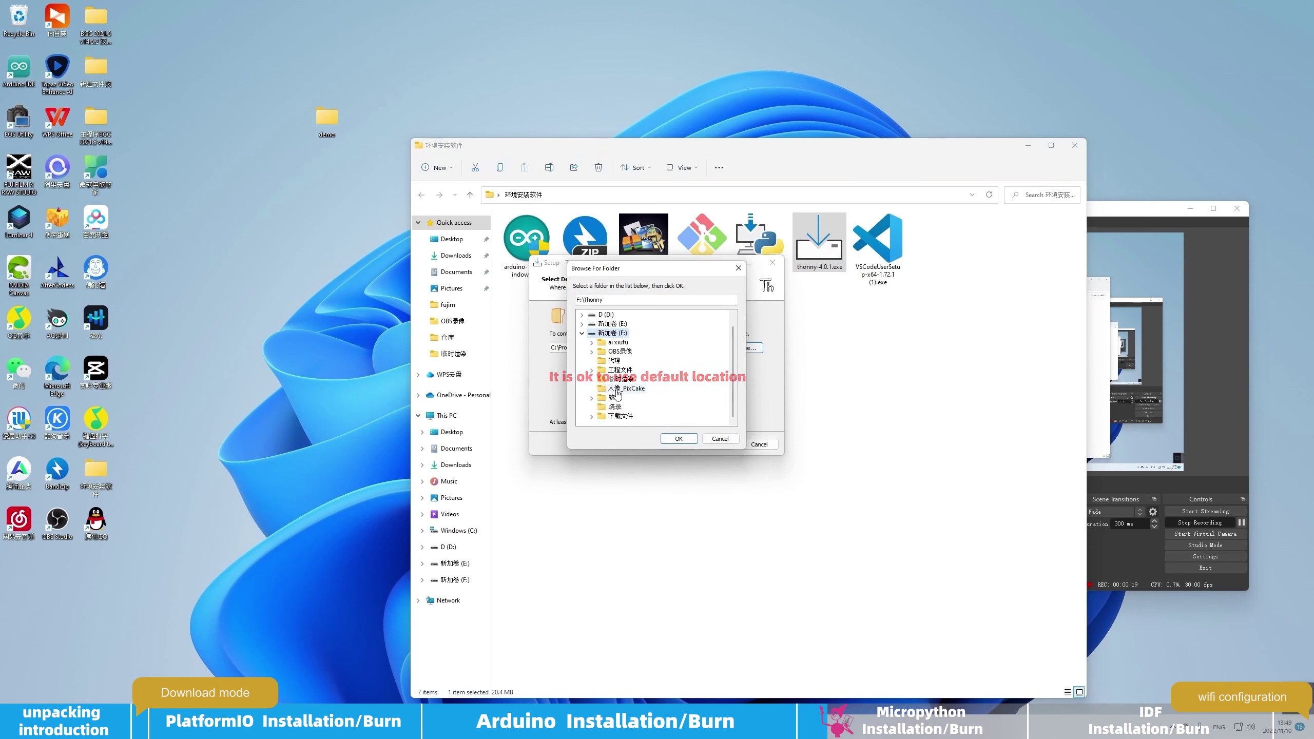
left_click(678, 438)
Install Thonny with a desktop icon and finish the setup wizard
left_click(722, 445)
left_click(723, 445)
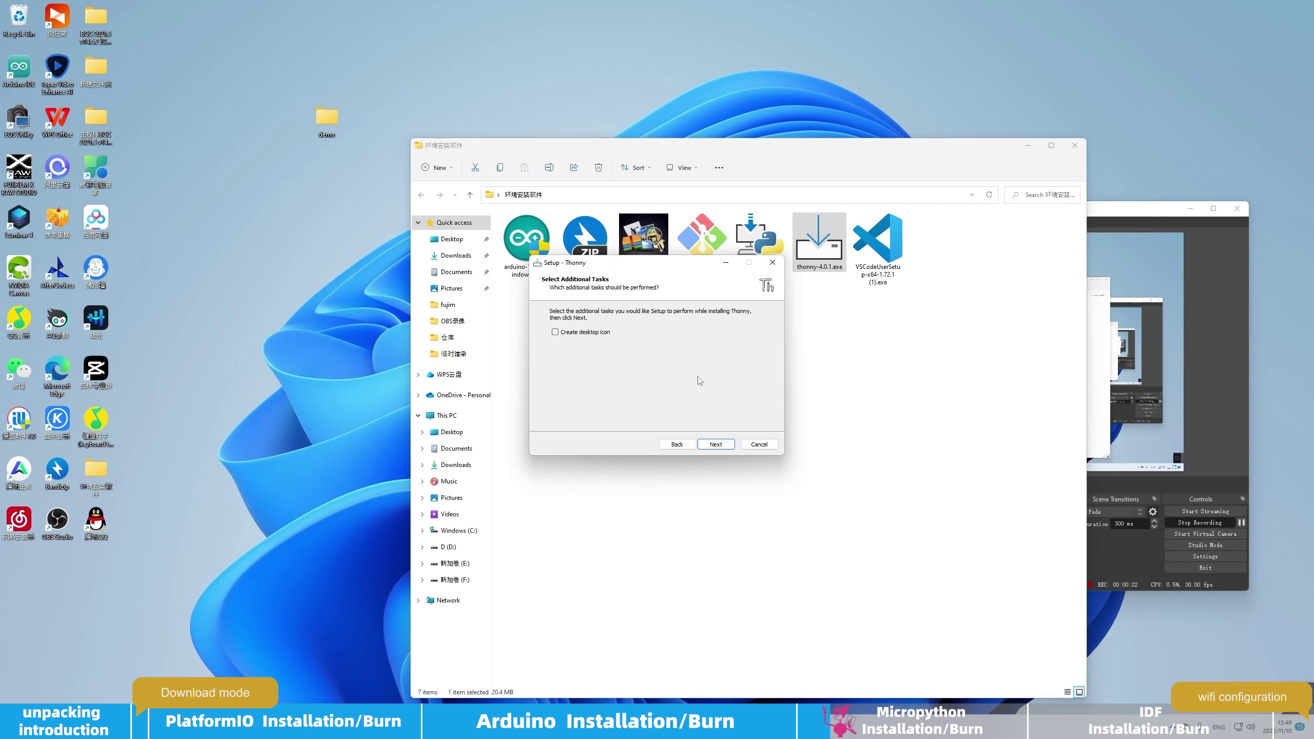
left_click(716, 443)
left_click(716, 444)
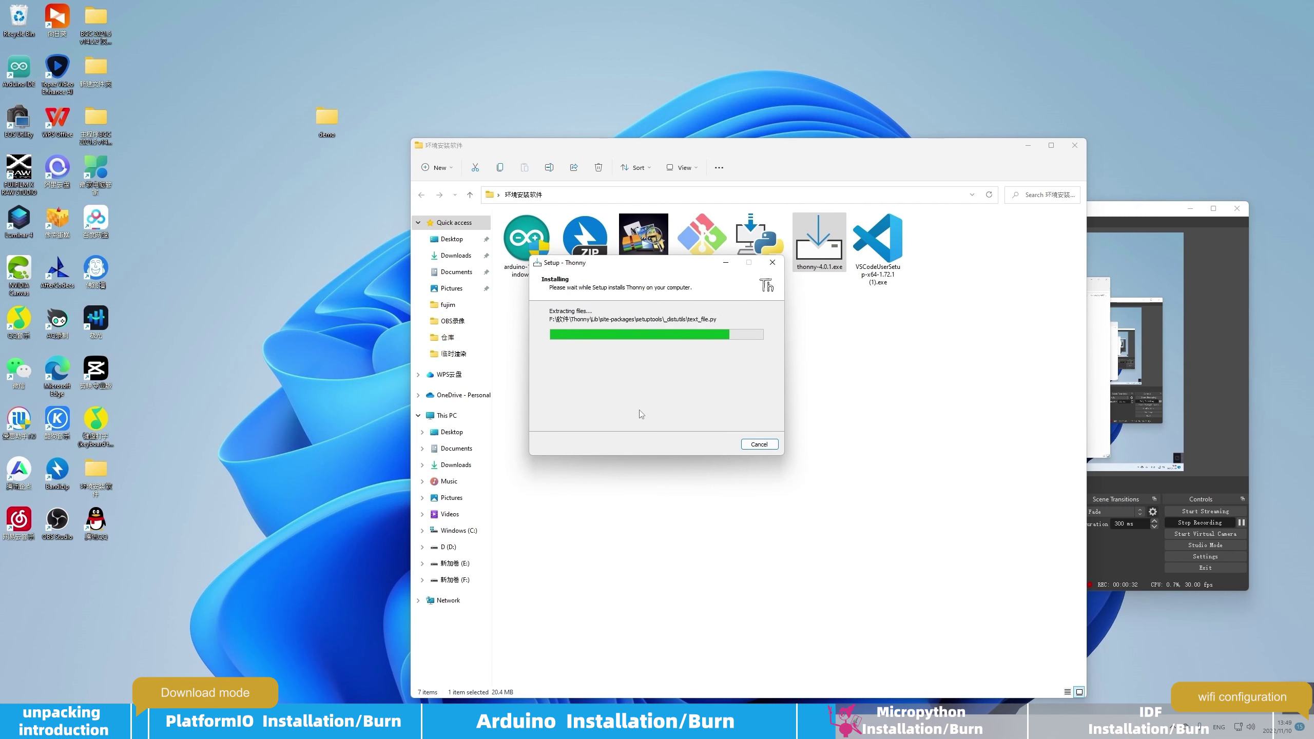
key("alt+Tab")
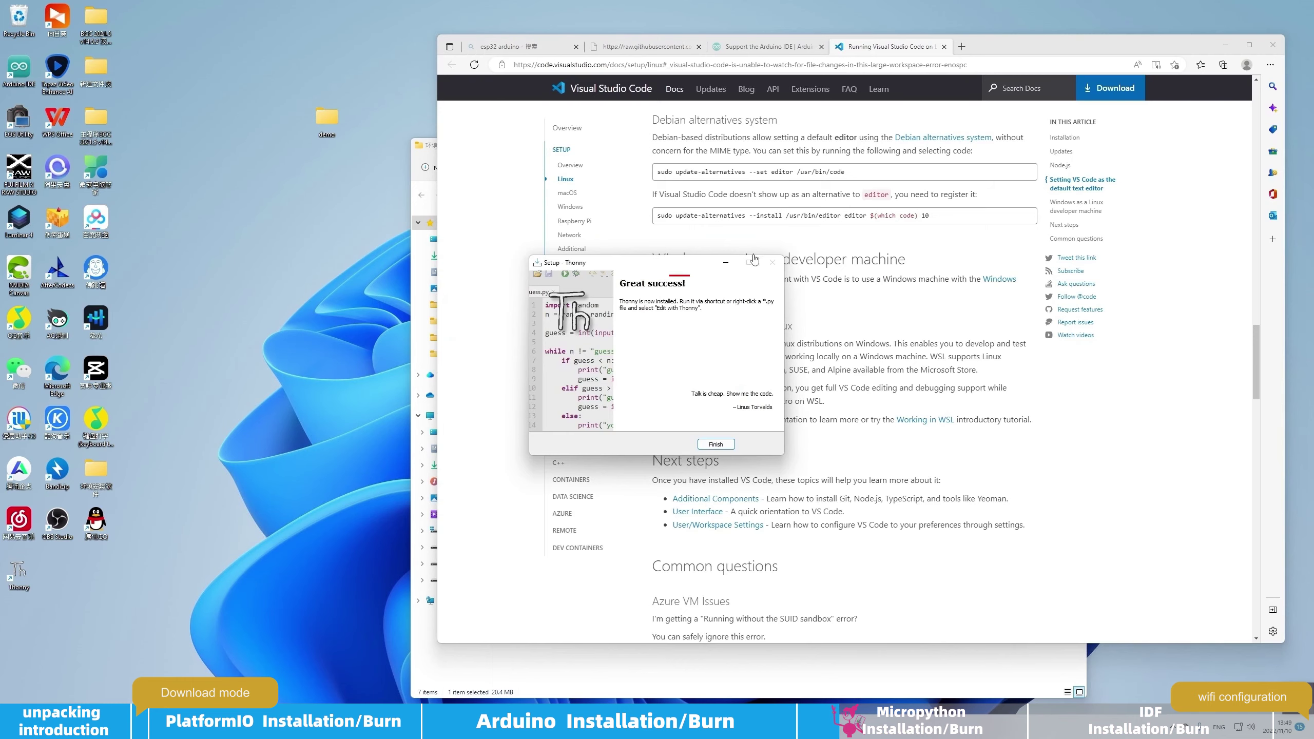
left_click(716, 444)
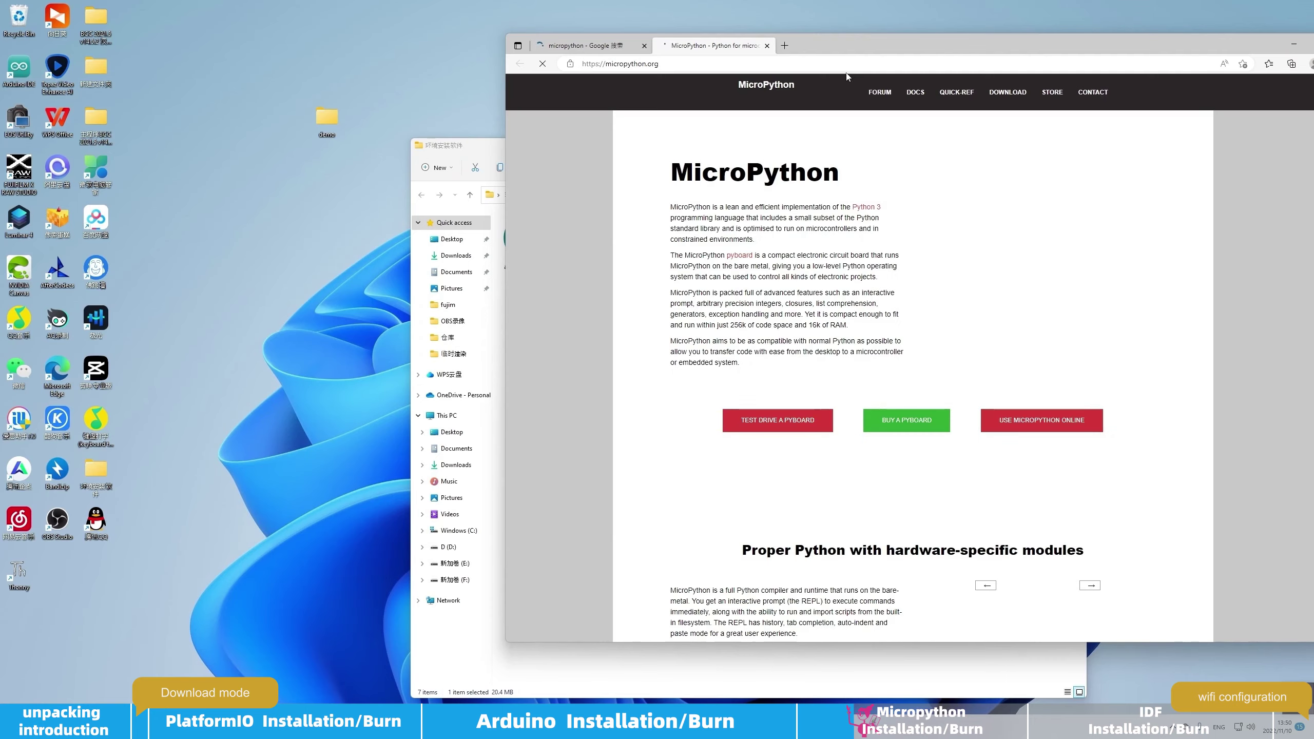
Filter the MicroPython firmware downloads by the esp32s3 MCU and open the Espressif ESP32-S3 board page
left_click(1012, 99)
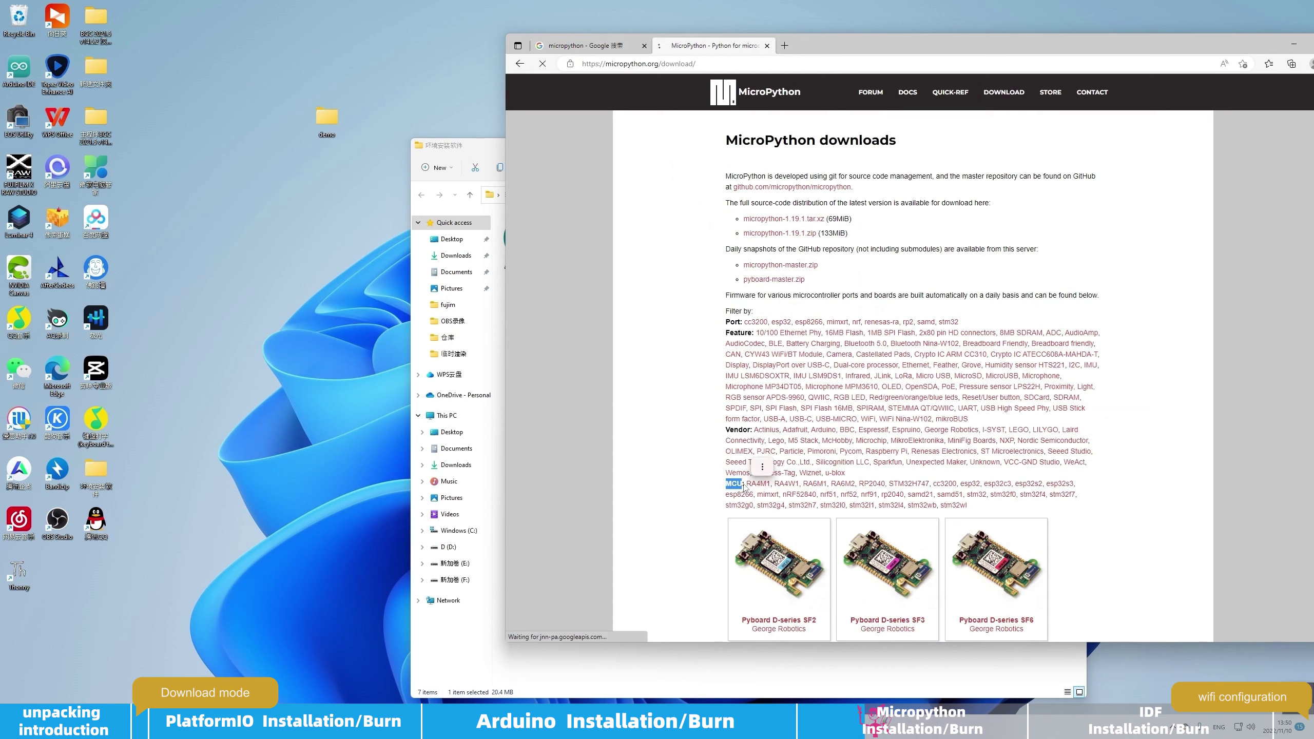
left_click(1127, 490)
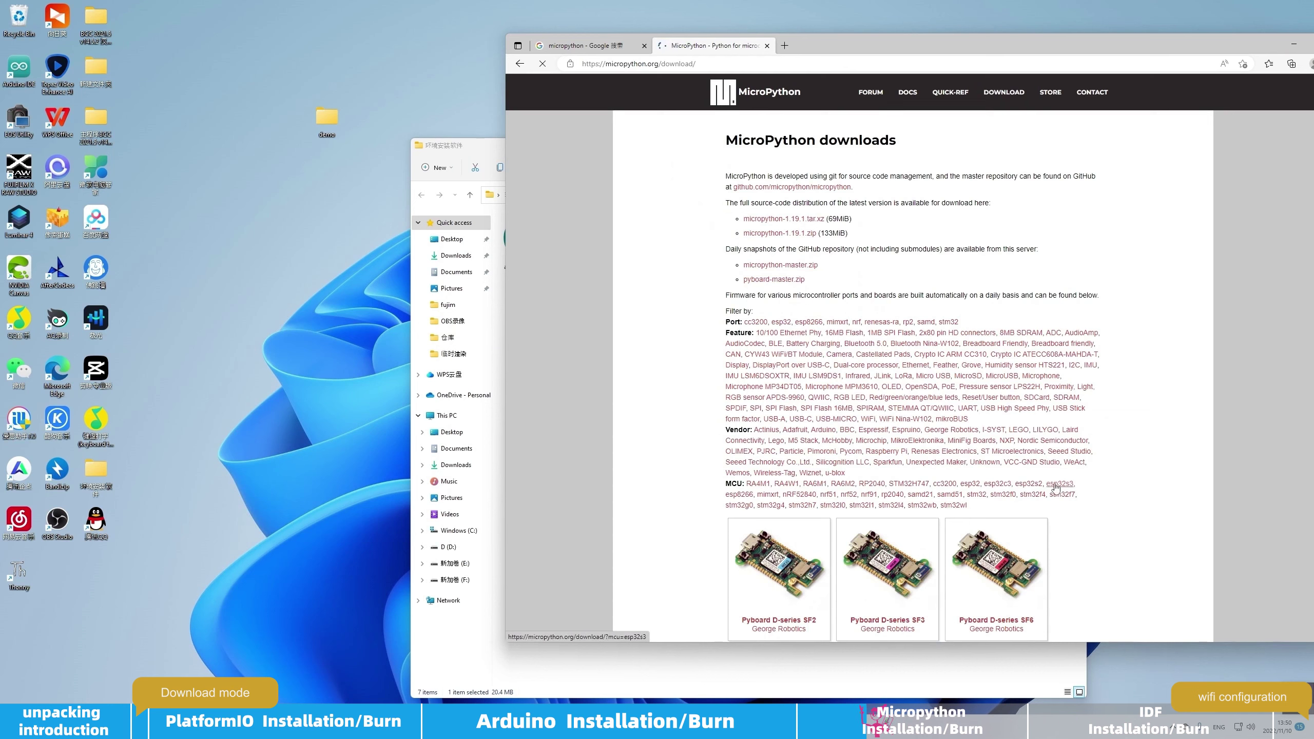
left_click_drag(1075, 485, 1045, 487)
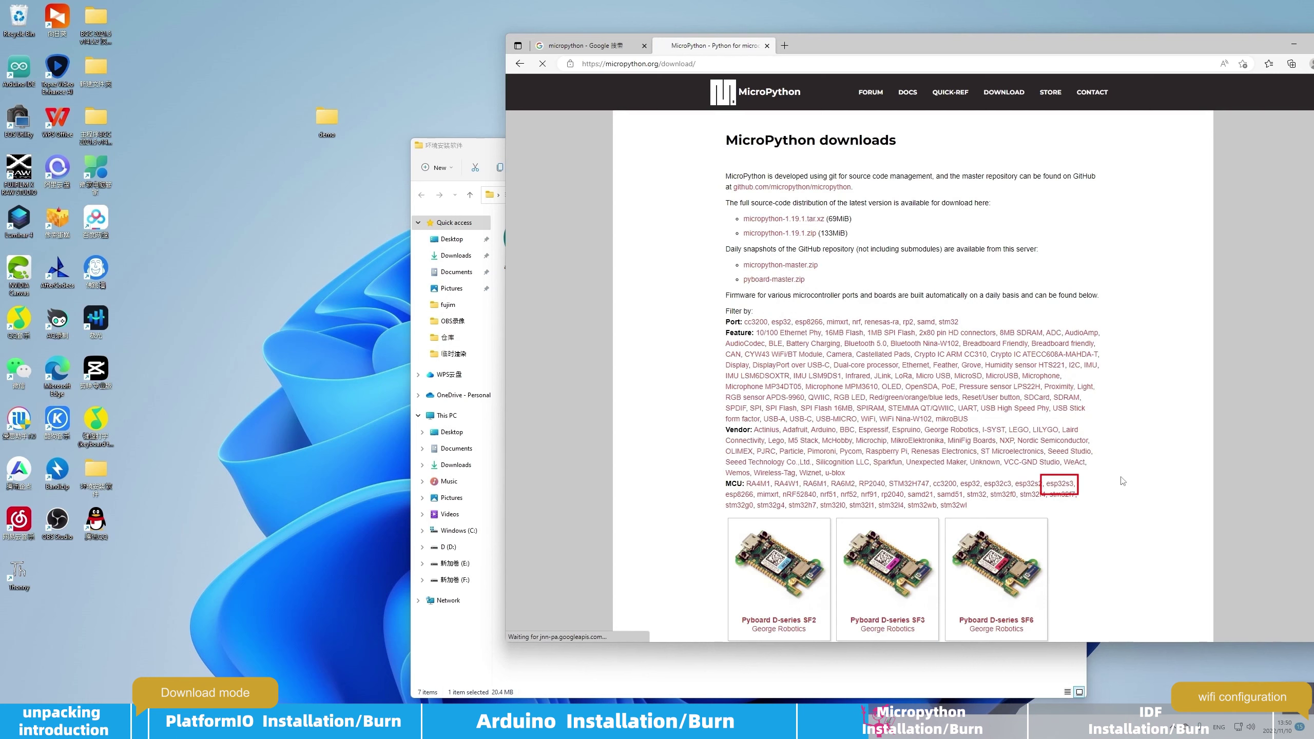
left_click(1055, 484)
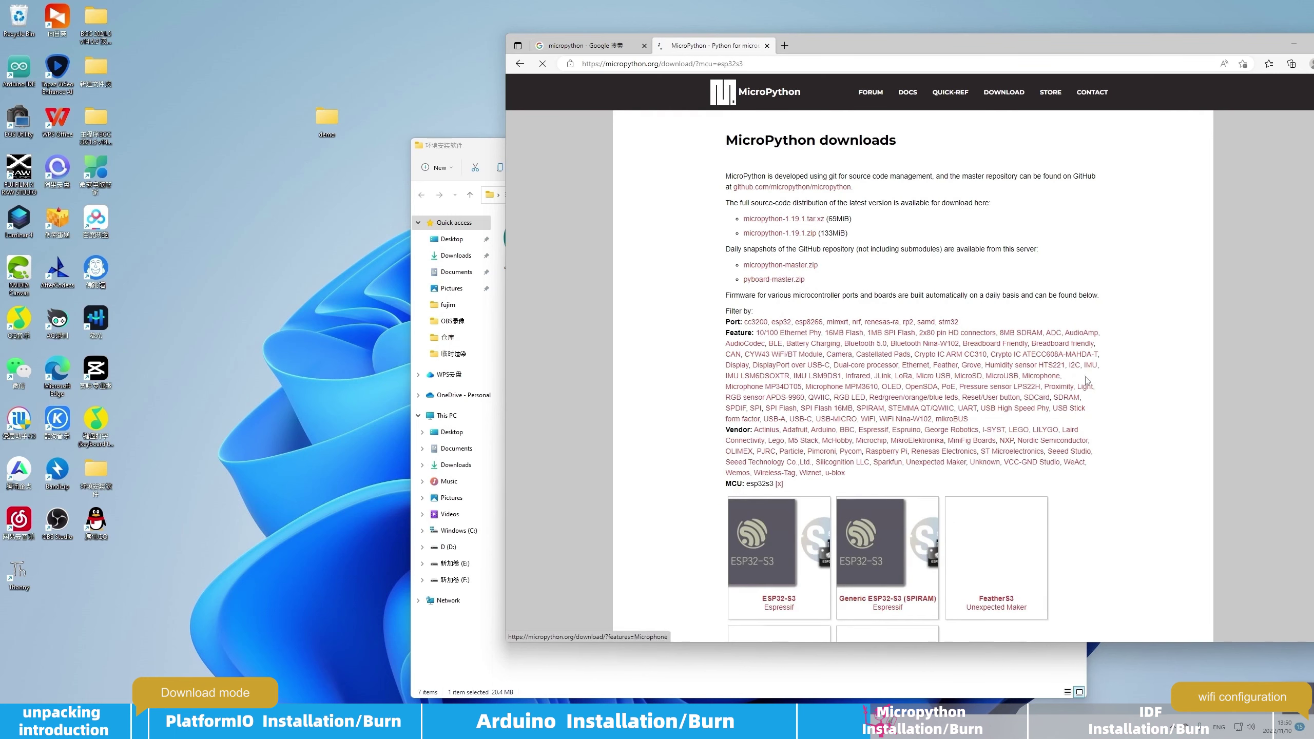
scroll(1112, 434, "down", 3)
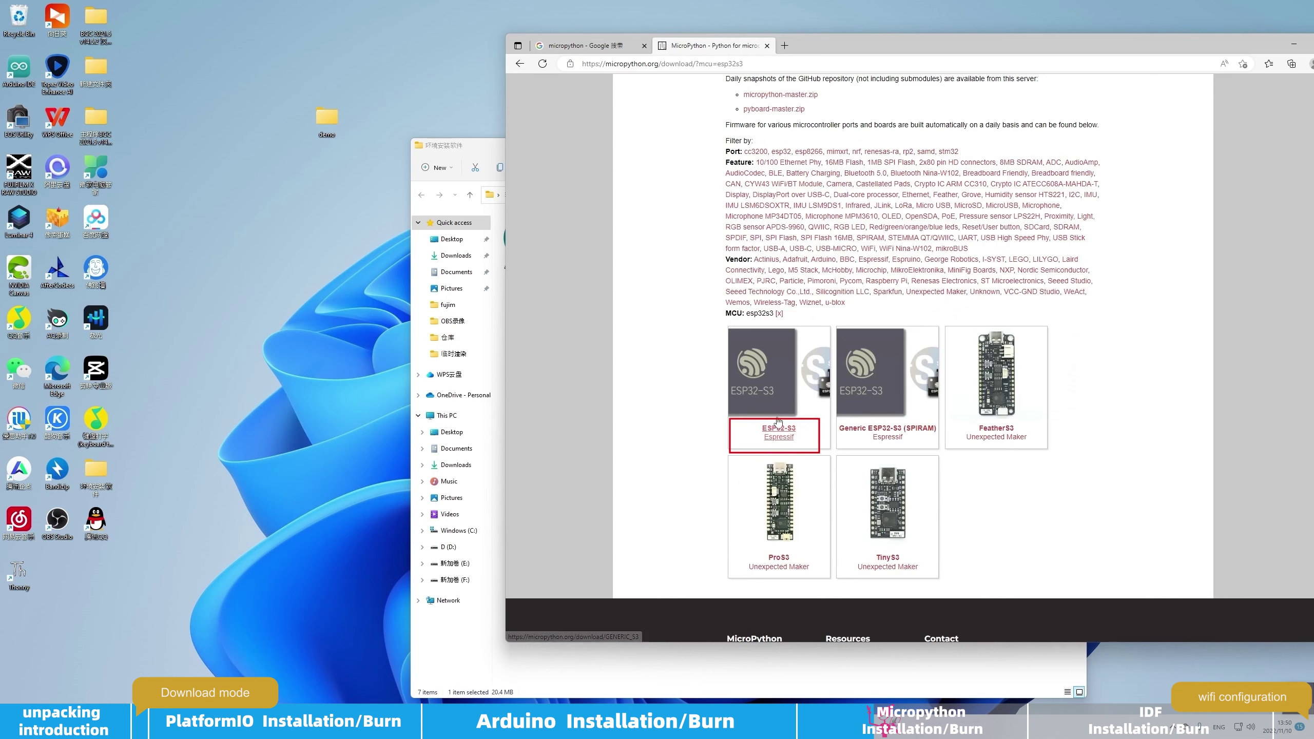
left_click(785, 438)
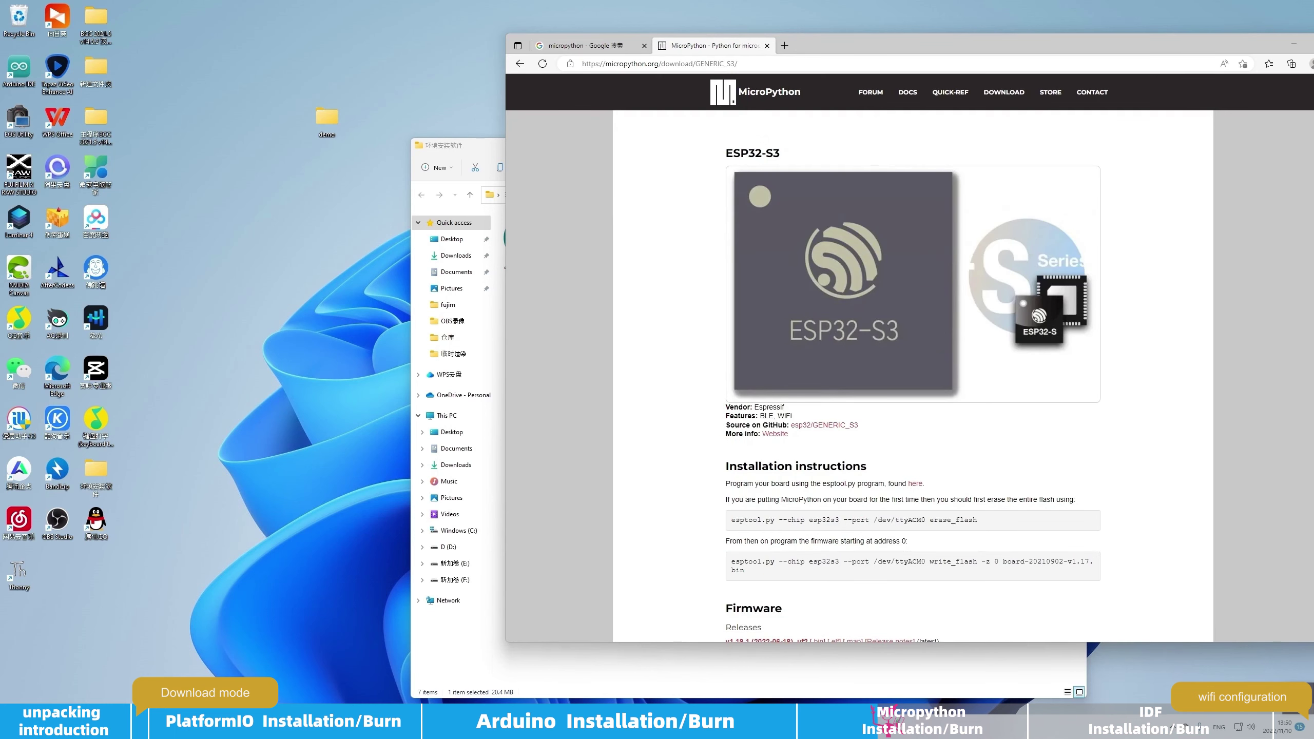
Get the v1.19.1 .bin release firmware and select GENERIC_S3-20220618-v1.19.1.bin in the 环境安装软件 folder
scroll(737, 567, "down", 5)
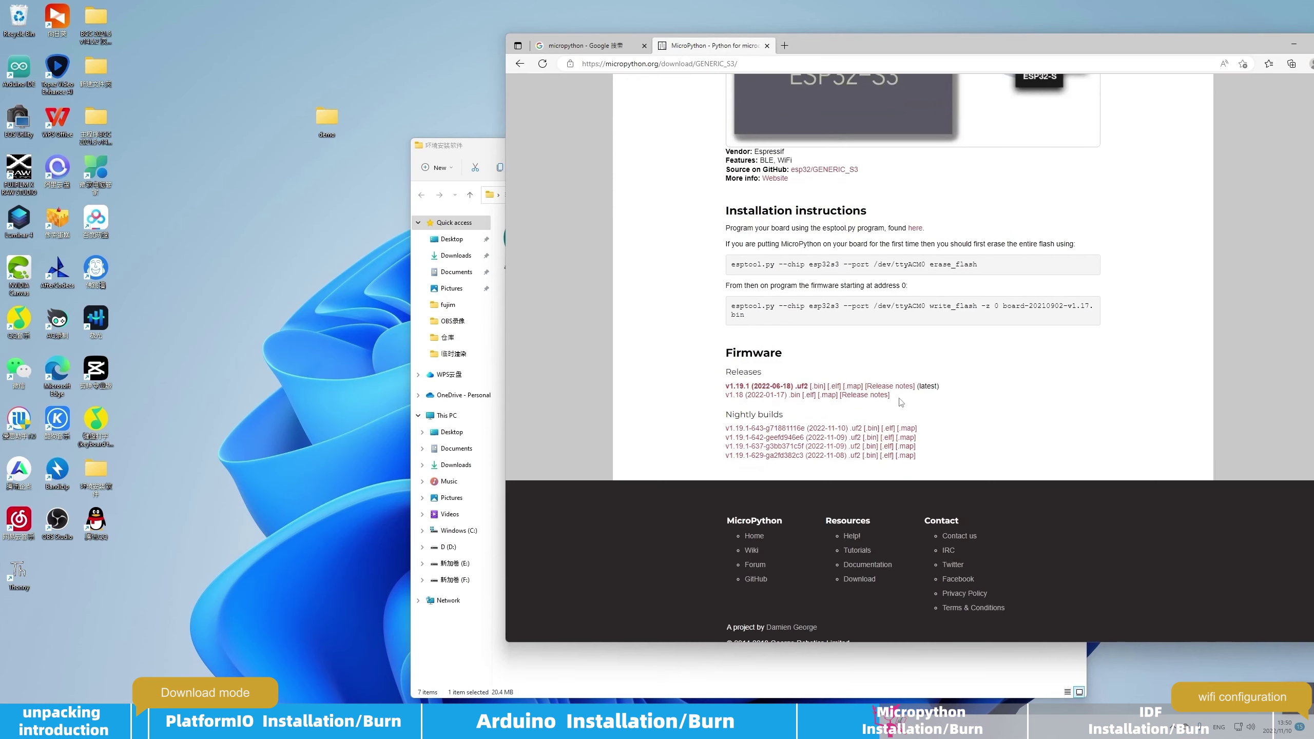
double_click(816, 386)
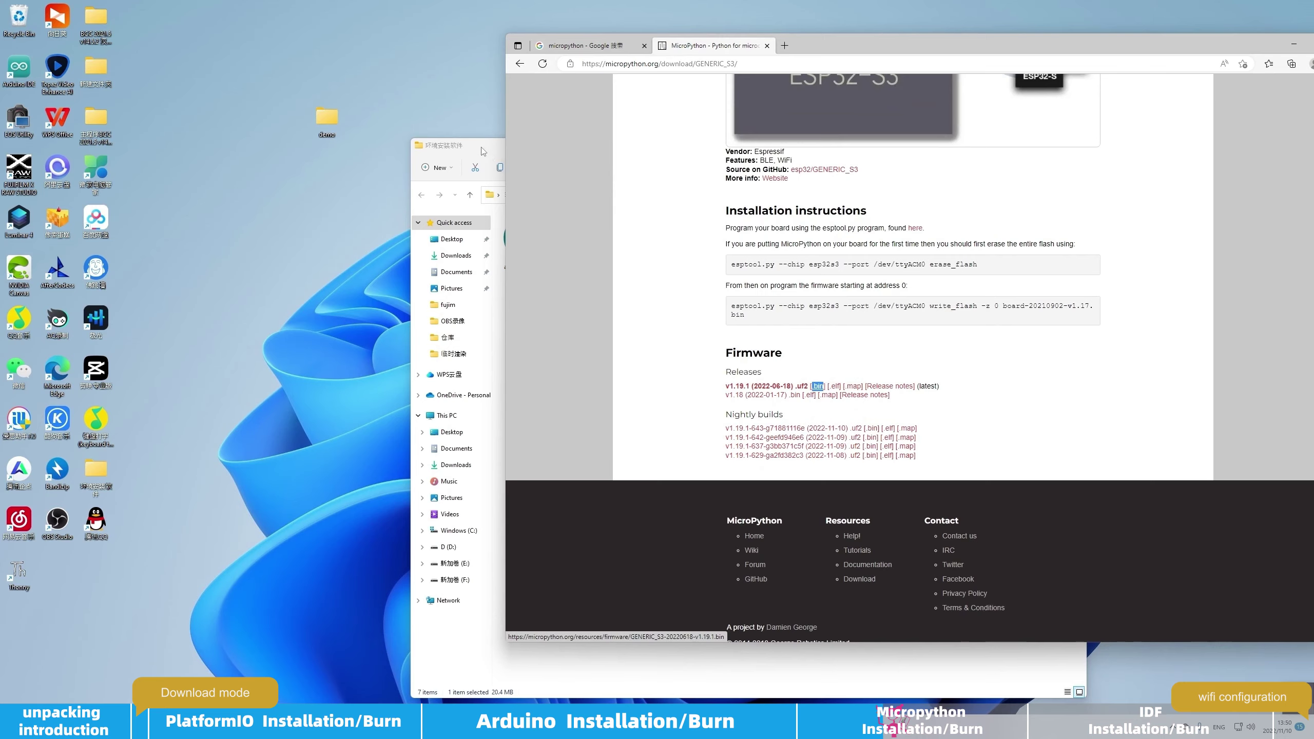
left_click_drag(482, 146, 274, 145)
left_click(453, 244)
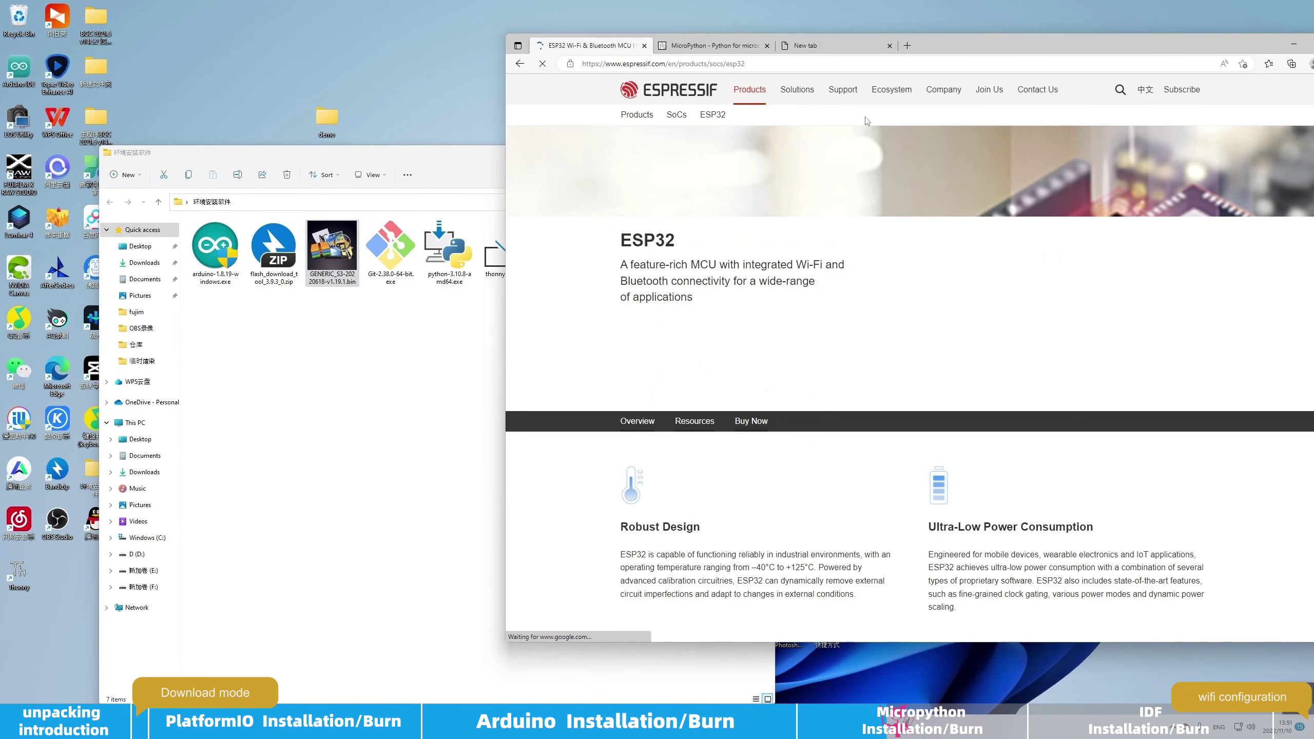
Open Espressif's Tools download page and locate the Flash Download Tools V3.9.3 entry for Windows PC
mouse_move(842, 89)
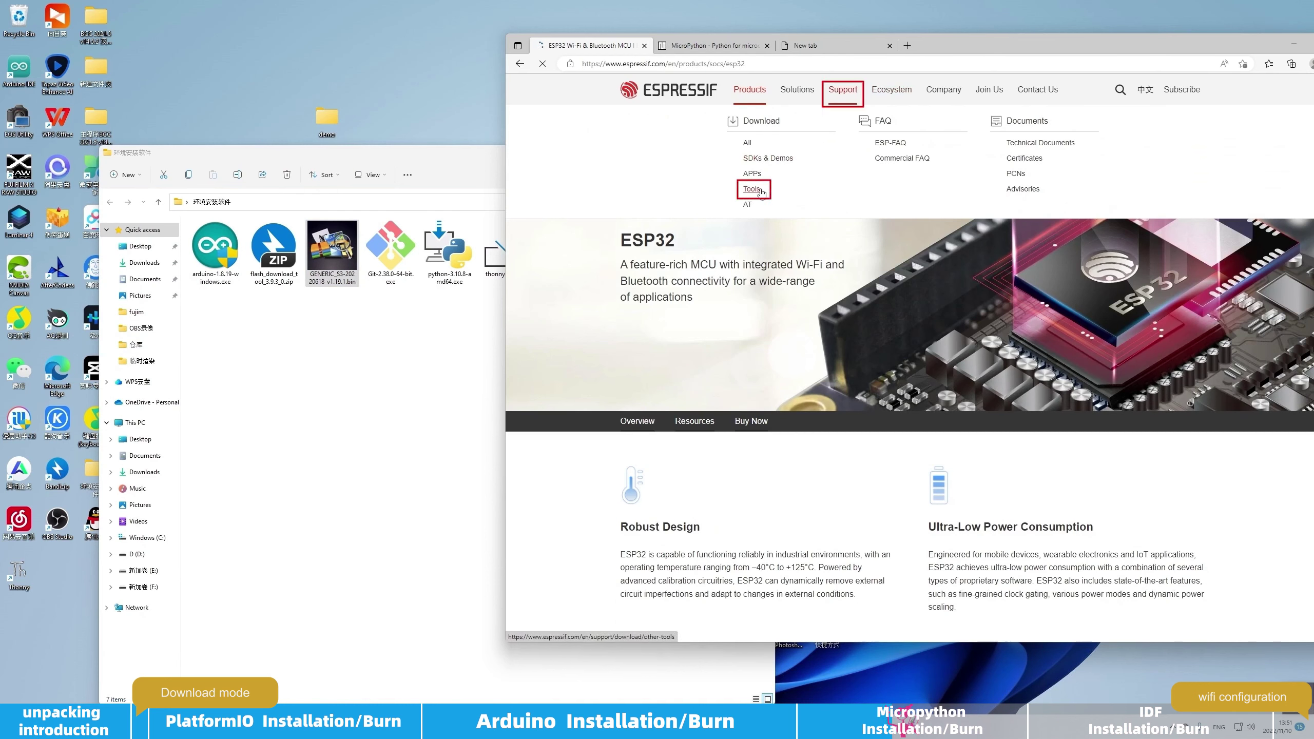
left_click(793, 197)
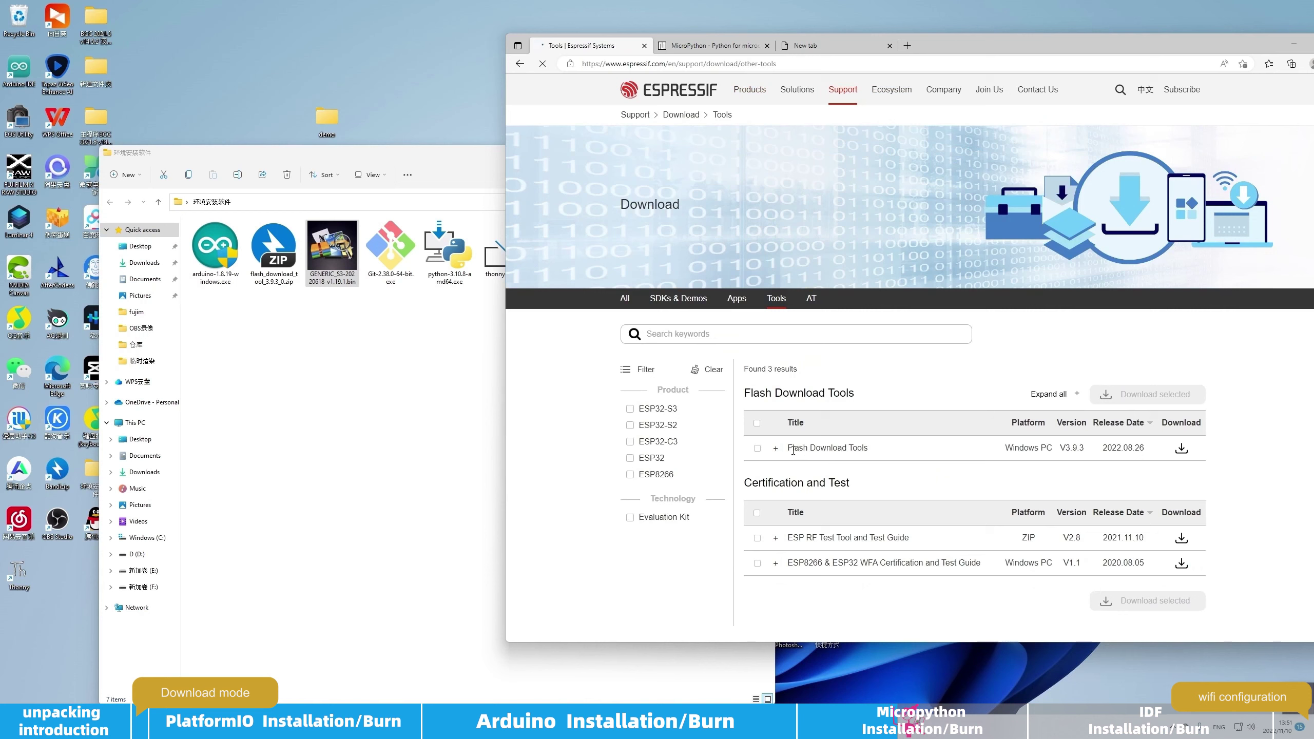
left_click_drag(789, 448, 863, 457)
left_click(879, 450)
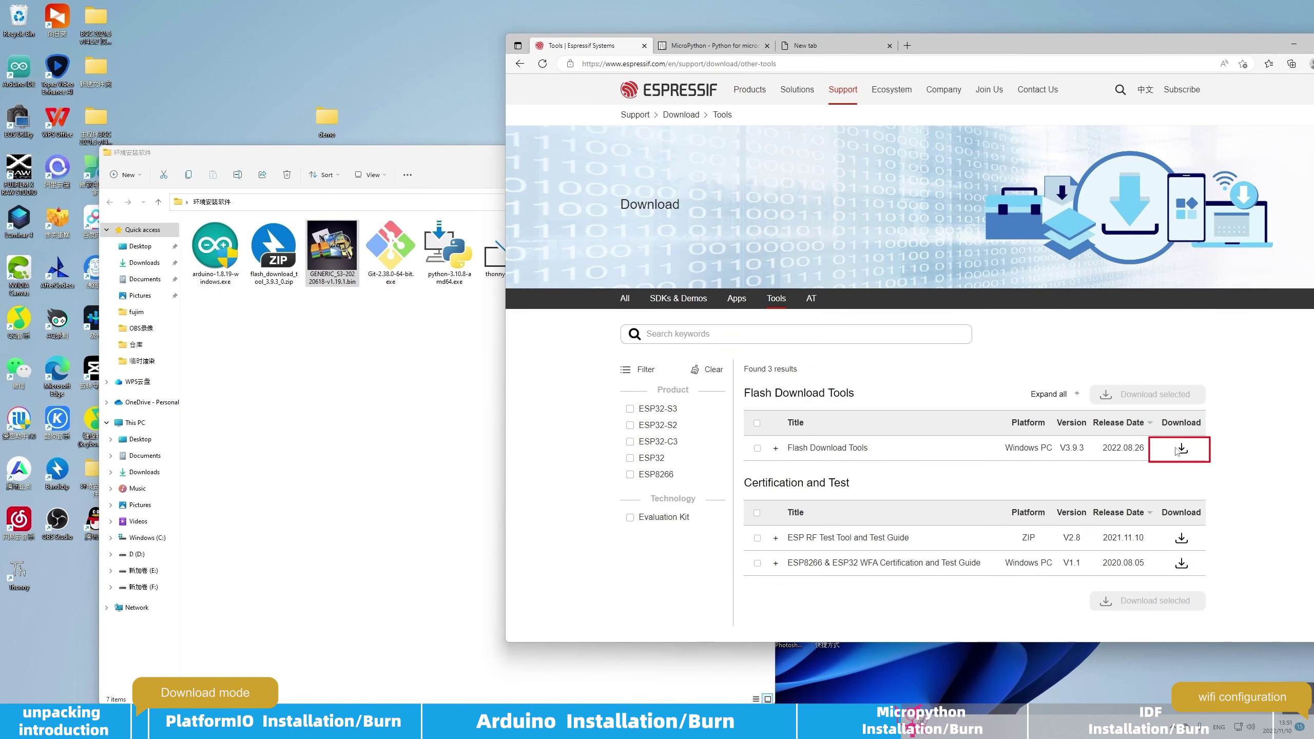
Extract flash_download_tool_3.9.3_0.zip and run flash_download_tool_3.9.3.exe from the extracted folder despite the SmartScreen block
left_click(364, 310)
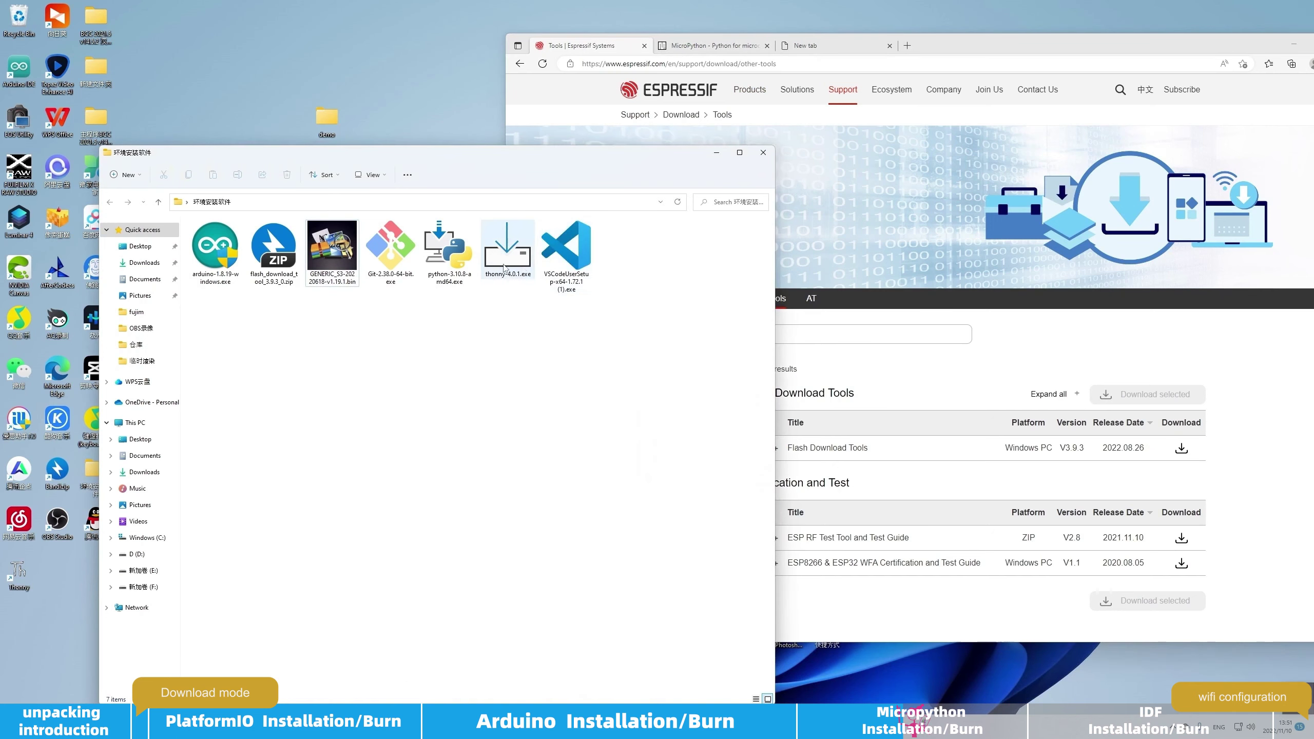
left_click(278, 261)
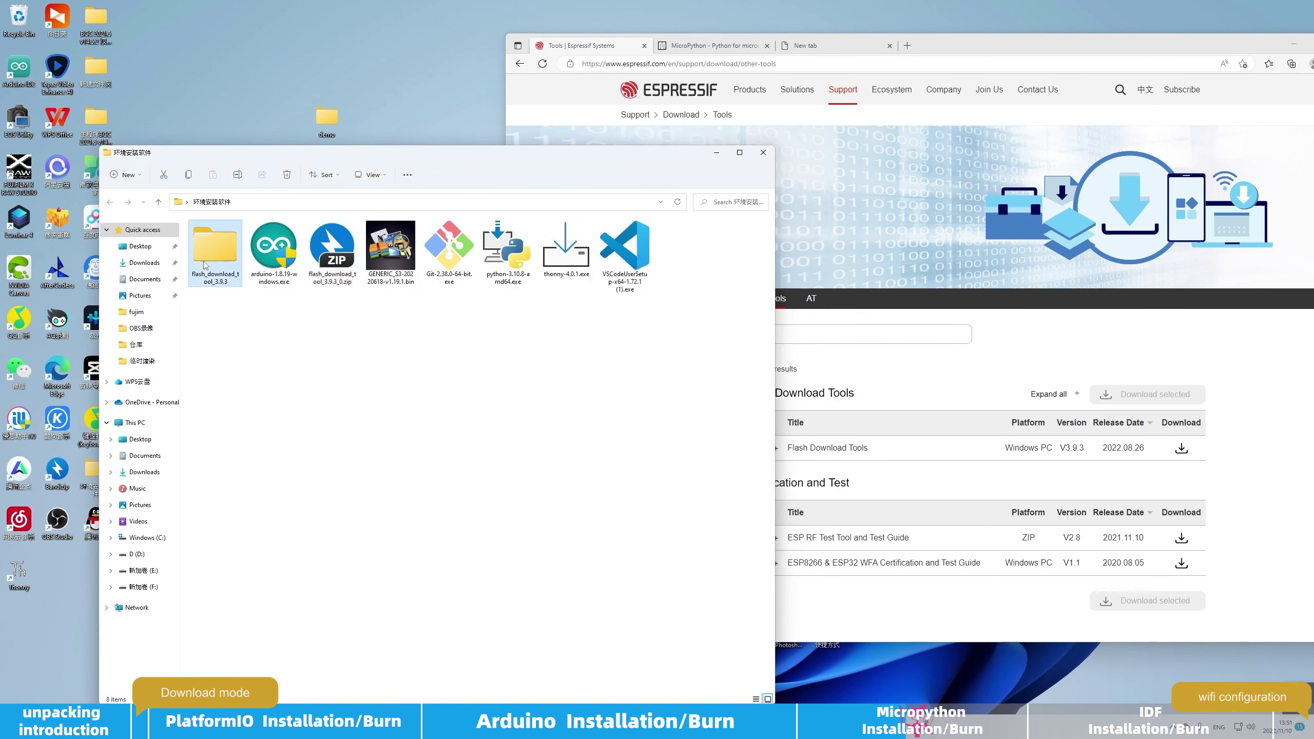
double_click(216, 274)
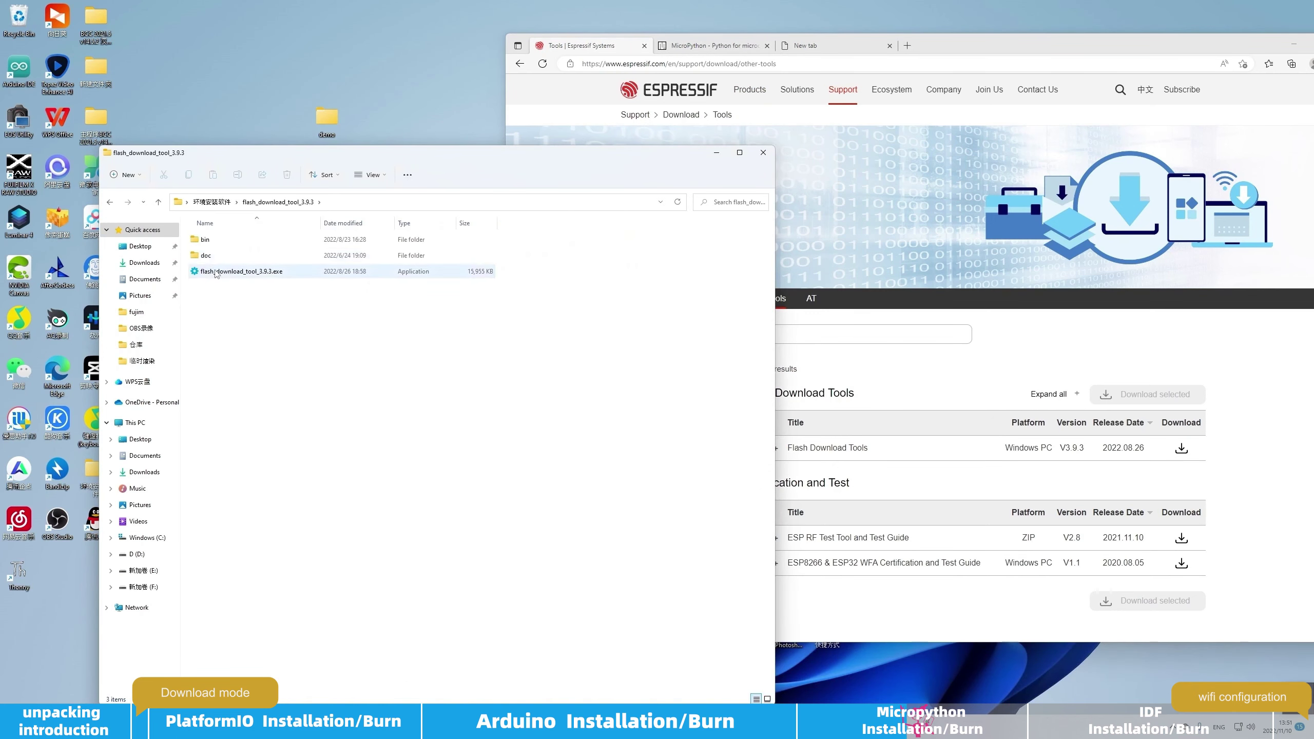
double_click(240, 270)
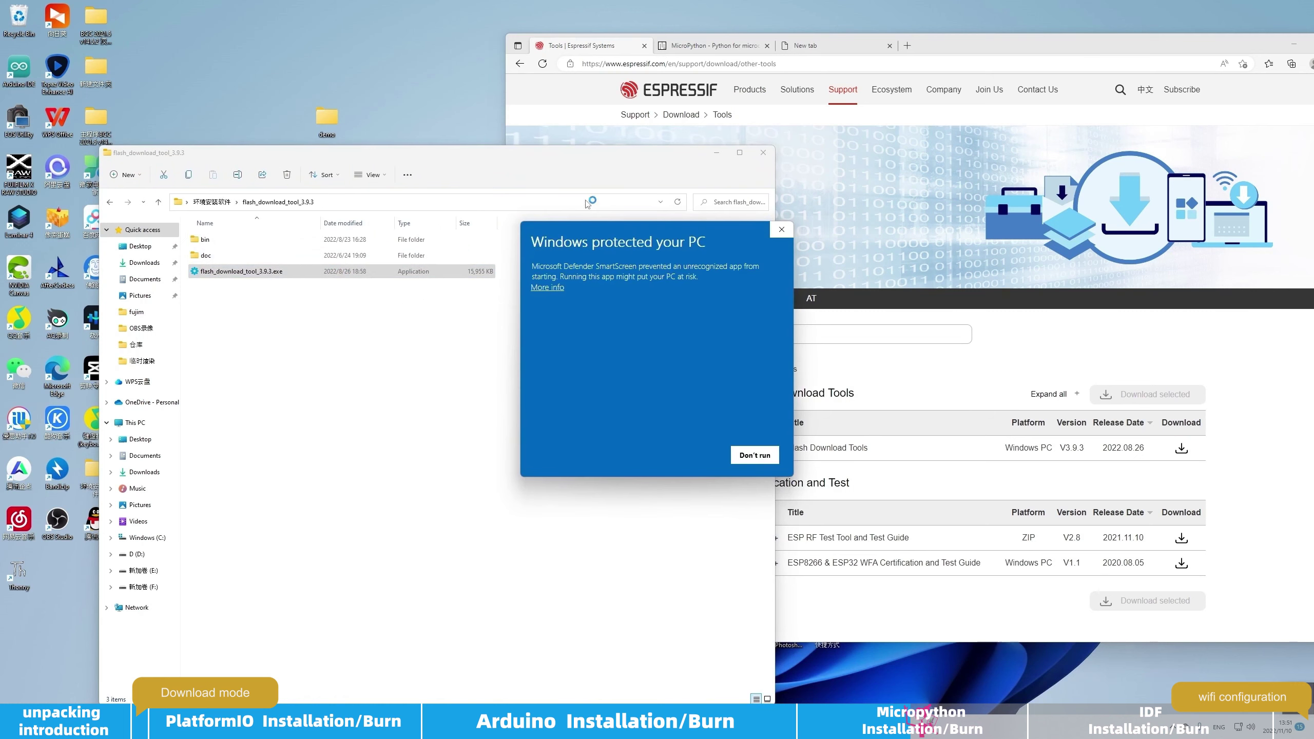
left_click(559, 293)
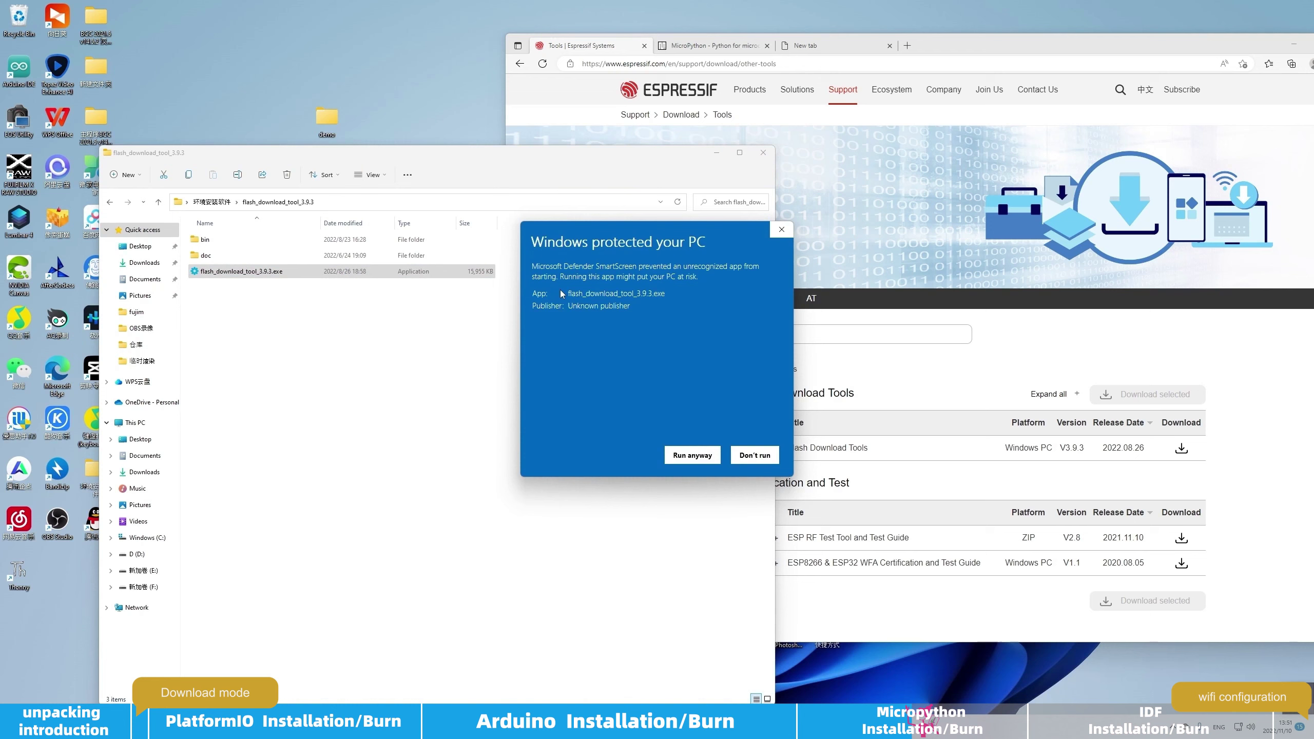
left_click(684, 449)
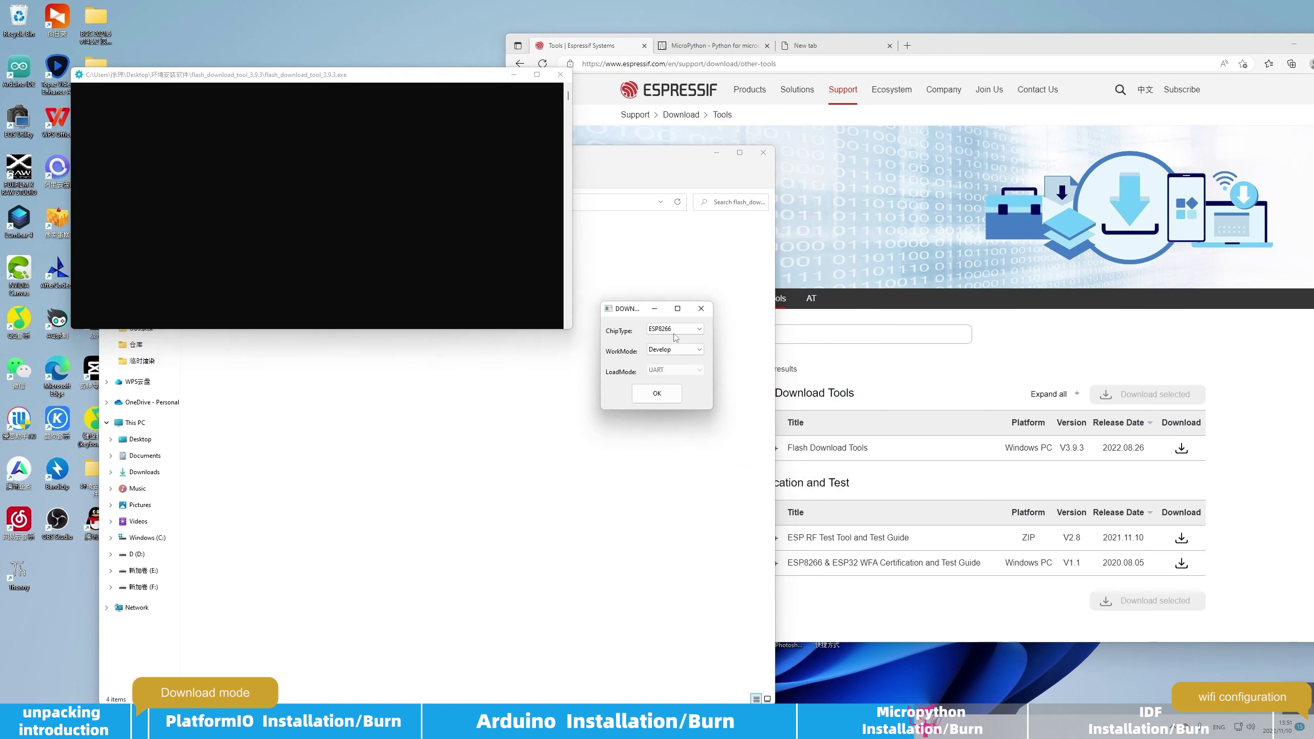
Start the flash download tool with chip type ESP32-S3, work mode Develop and load mode USB
left_click(675, 331)
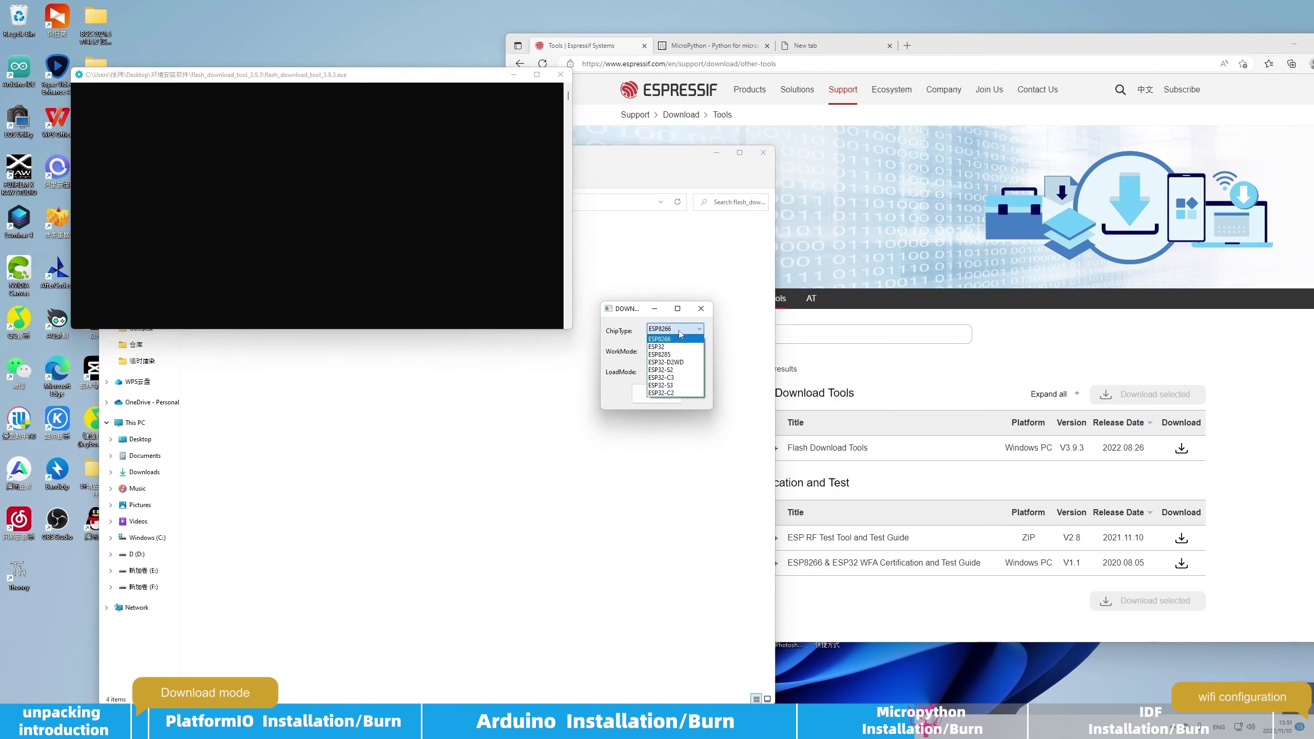
left_click(677, 385)
left_click(672, 369)
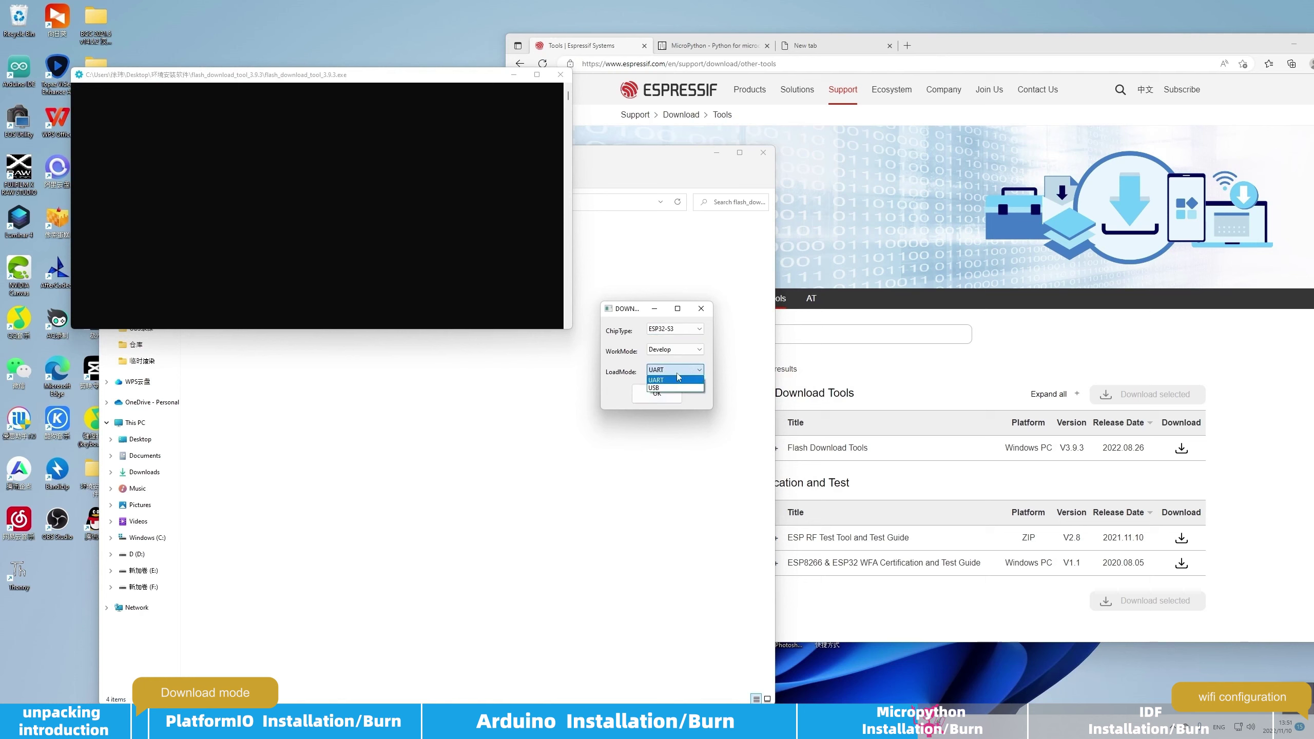
left_click(662, 388)
left_click(667, 394)
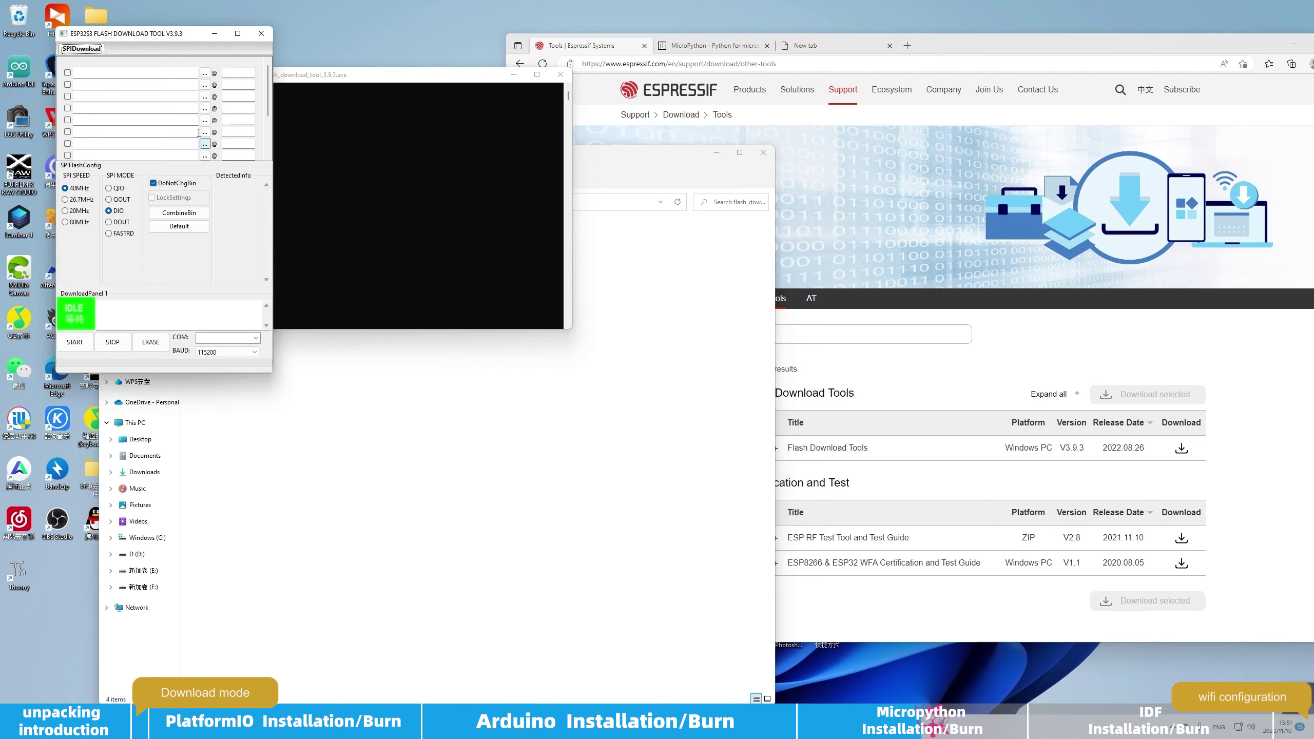
Load GENERIC_S3-20220618-v1.19.1.bin into the first download row, set its address to 0 and enable the row
left_click_drag(456, 150, 684, 261)
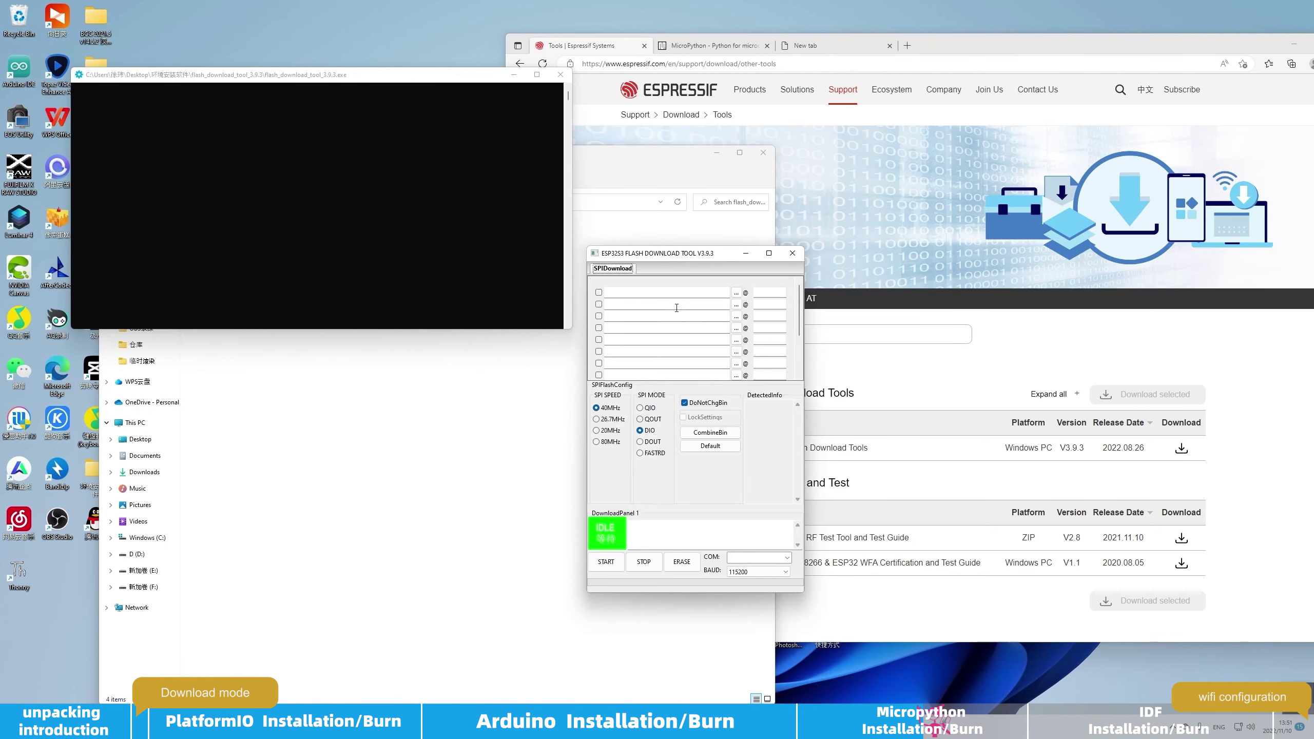
left_click(736, 293)
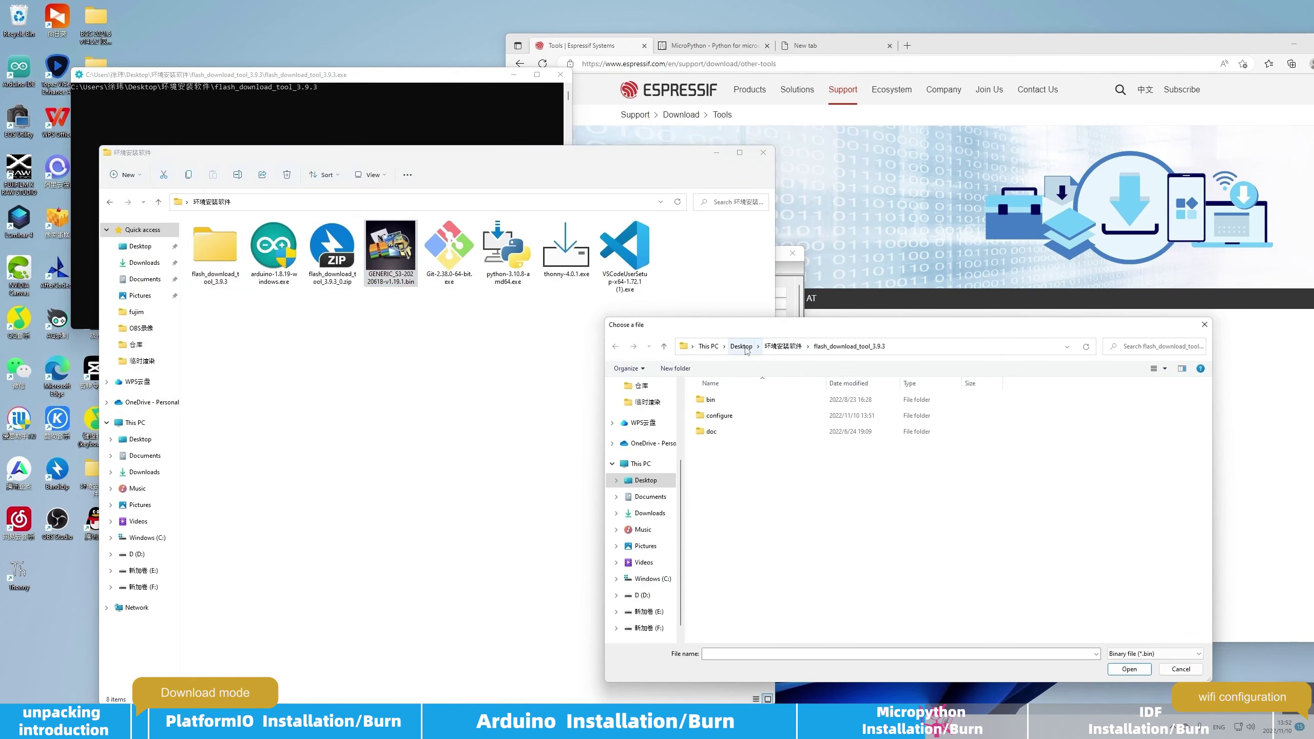
double_click(765, 414)
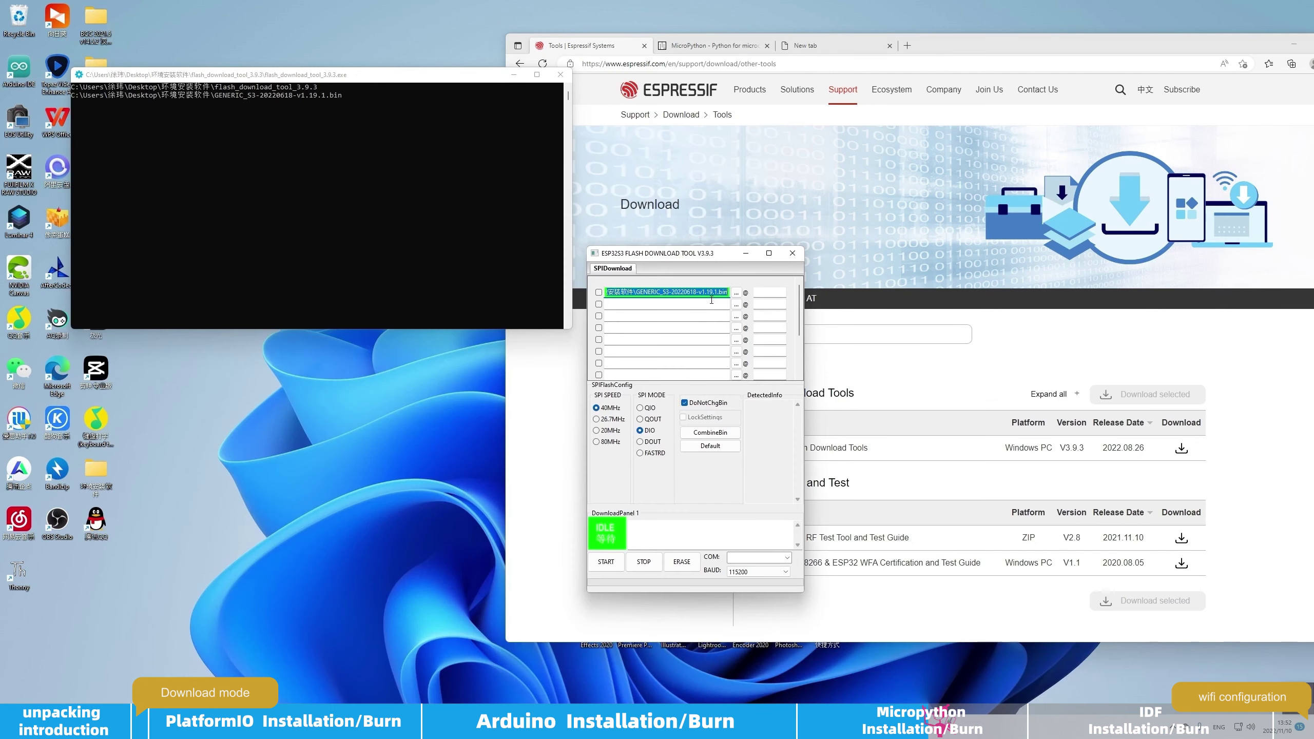
left_click(774, 291)
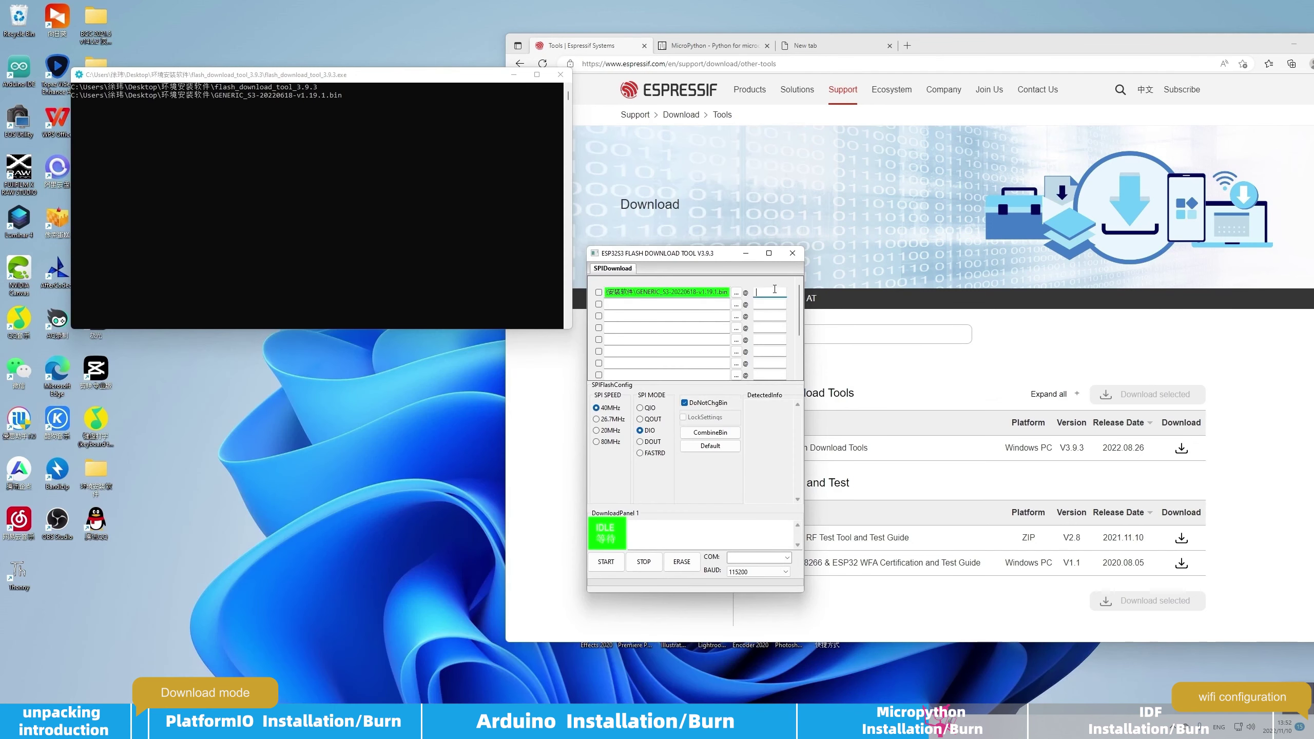
left_click(599, 292)
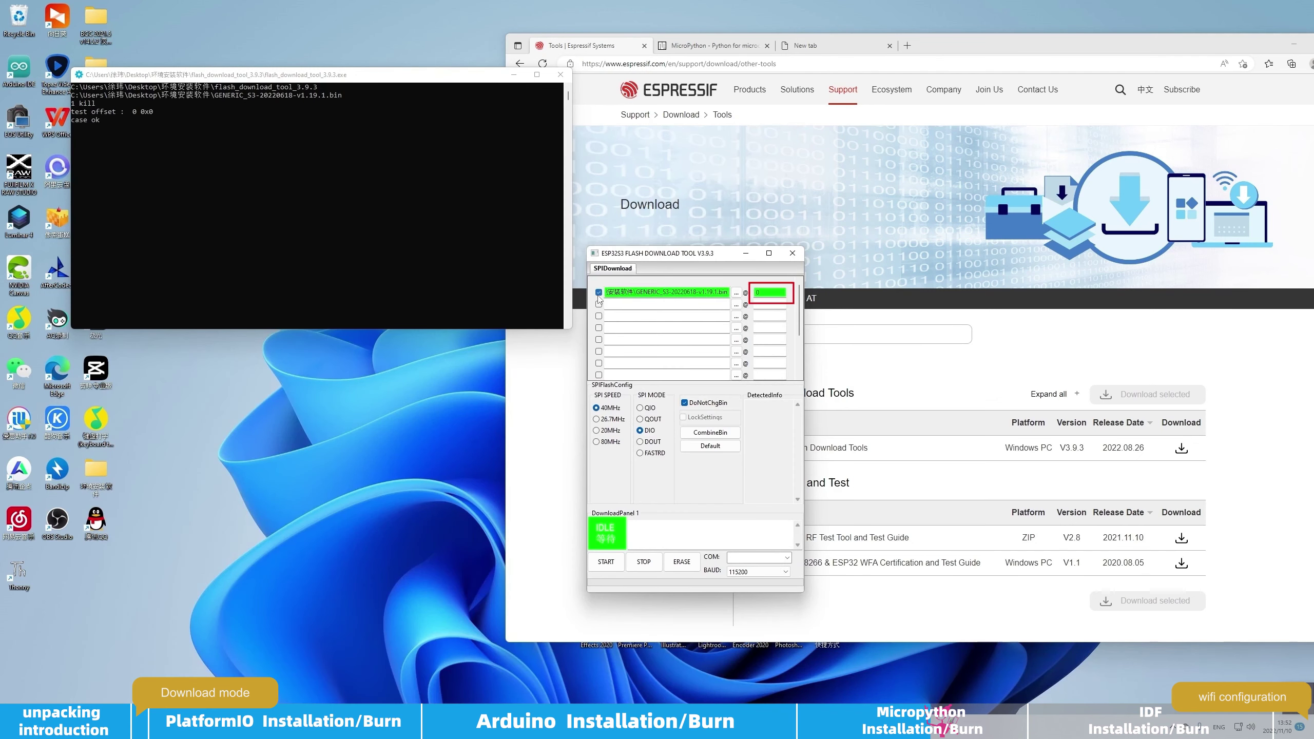
Bring up the list of Windows system tools that includes Device Manager
key("super+x")
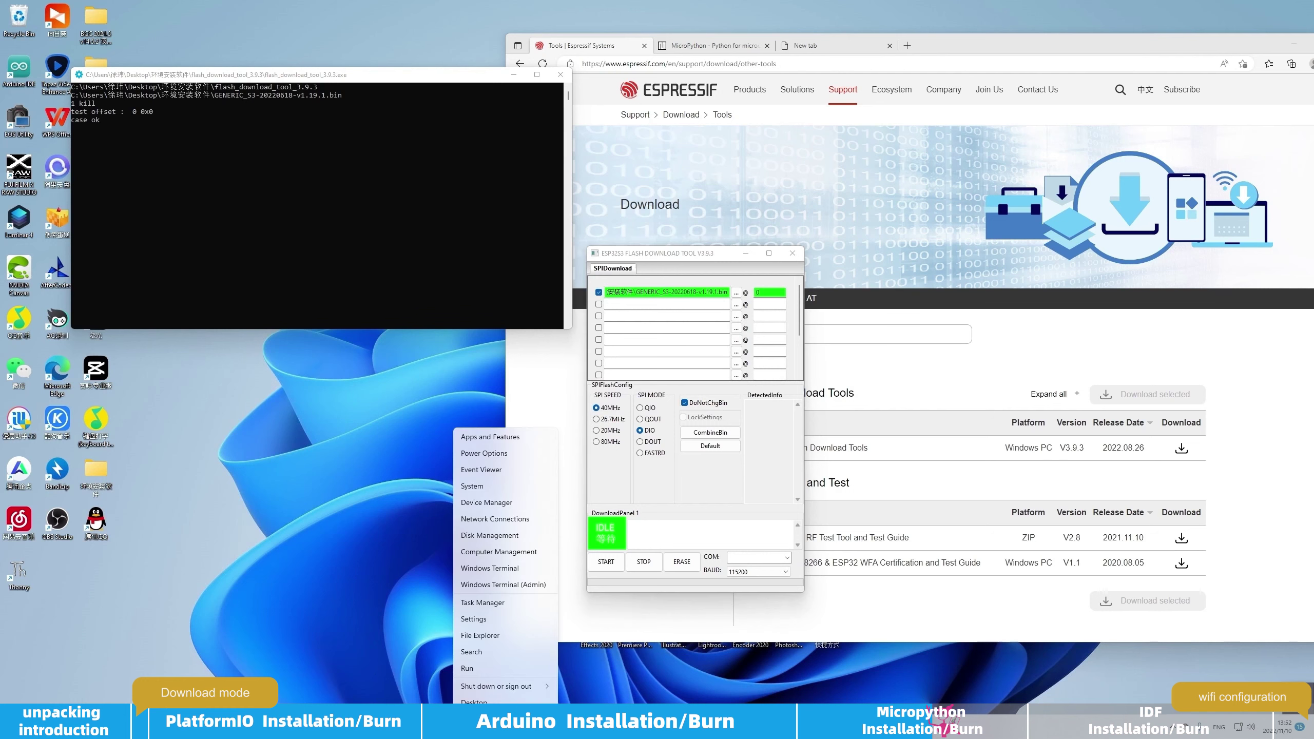